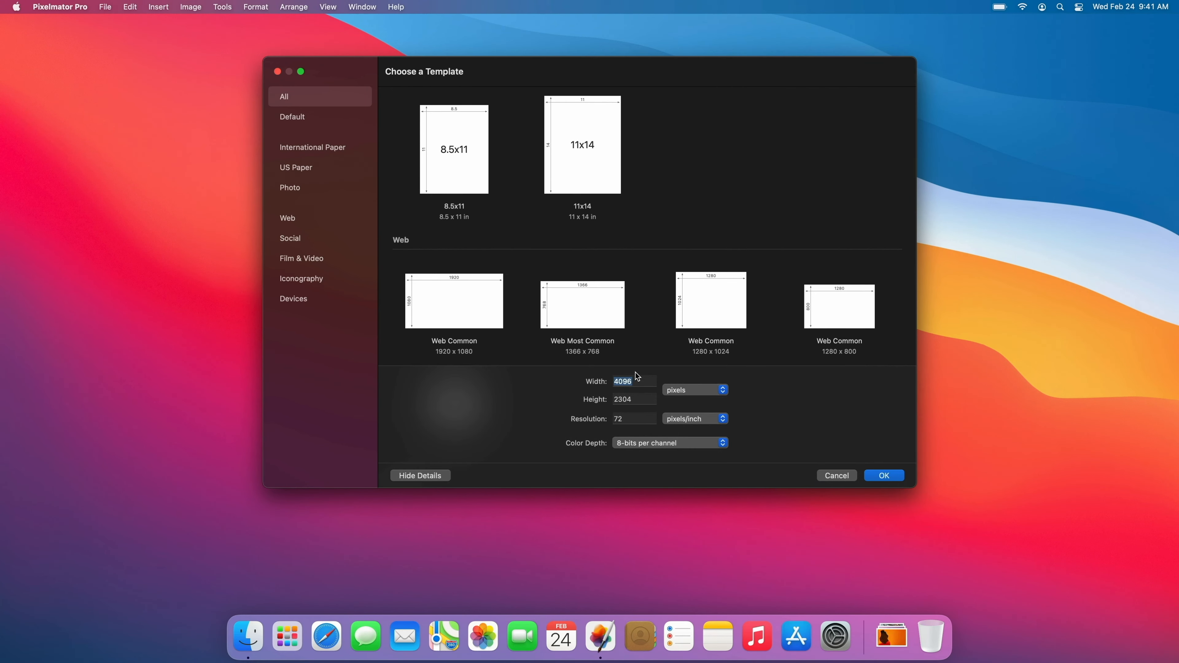
Create a new document 2260 pixels wide and 1850 pixels high.
type("2260")
left_click(640, 400)
type("1850")
left_click(884, 476)
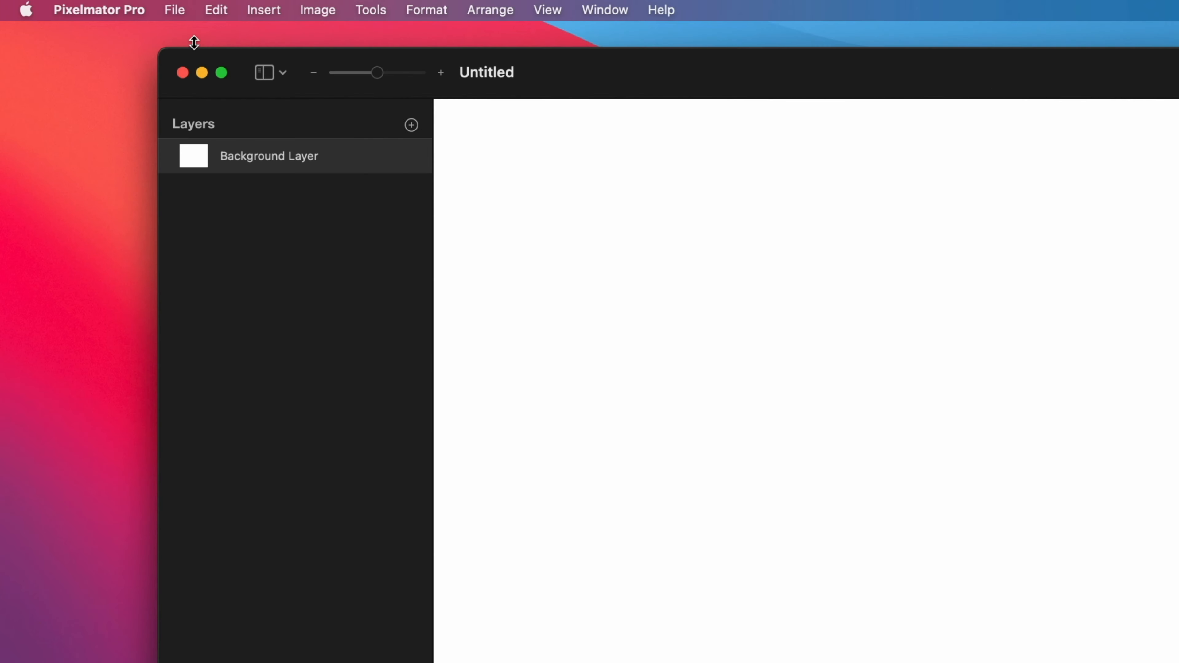
Save the blank document as a custom template, dismiss the template chooser and close the document.
left_click(183, 14)
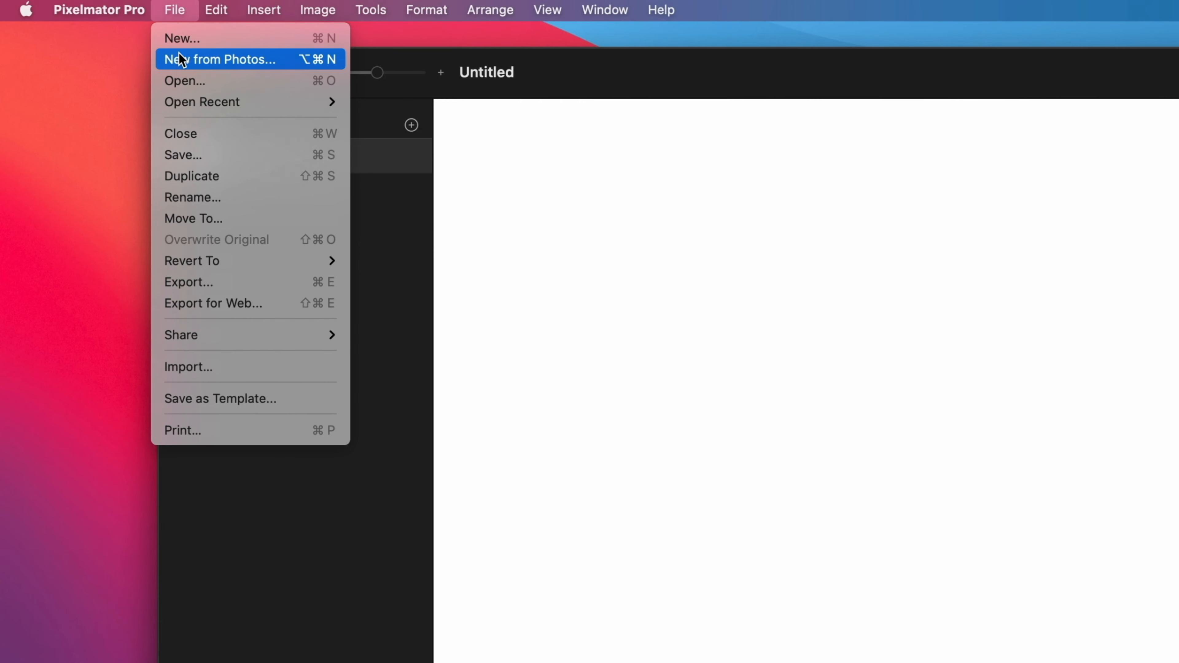
left_click(172, 398)
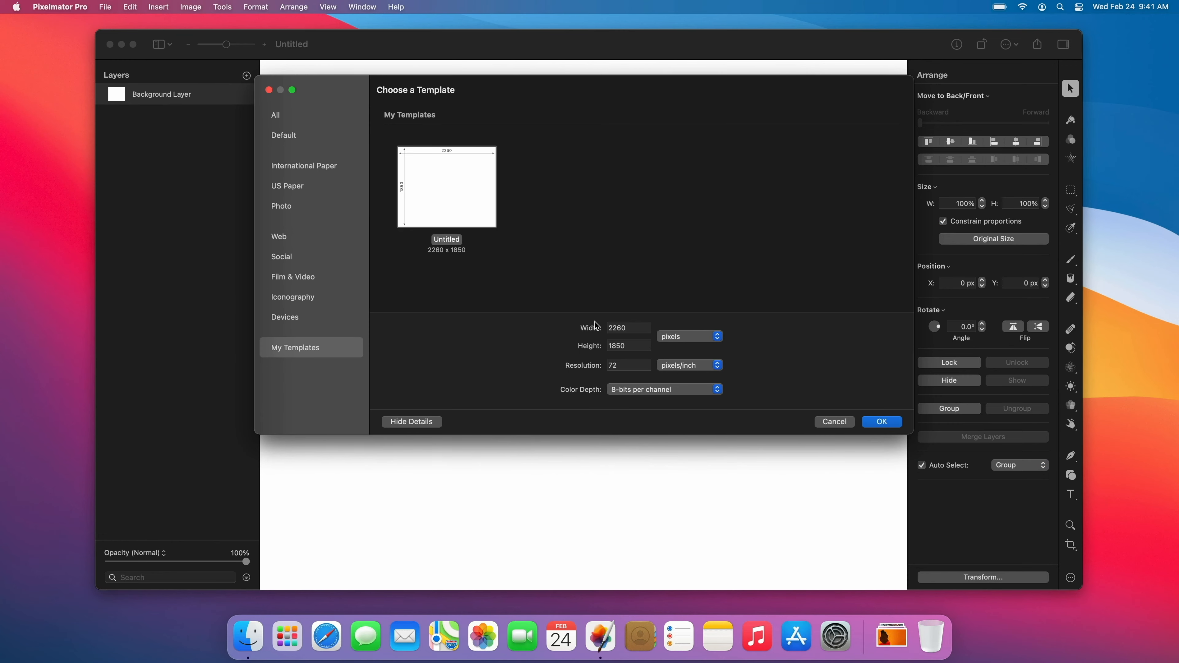
left_click(834, 422)
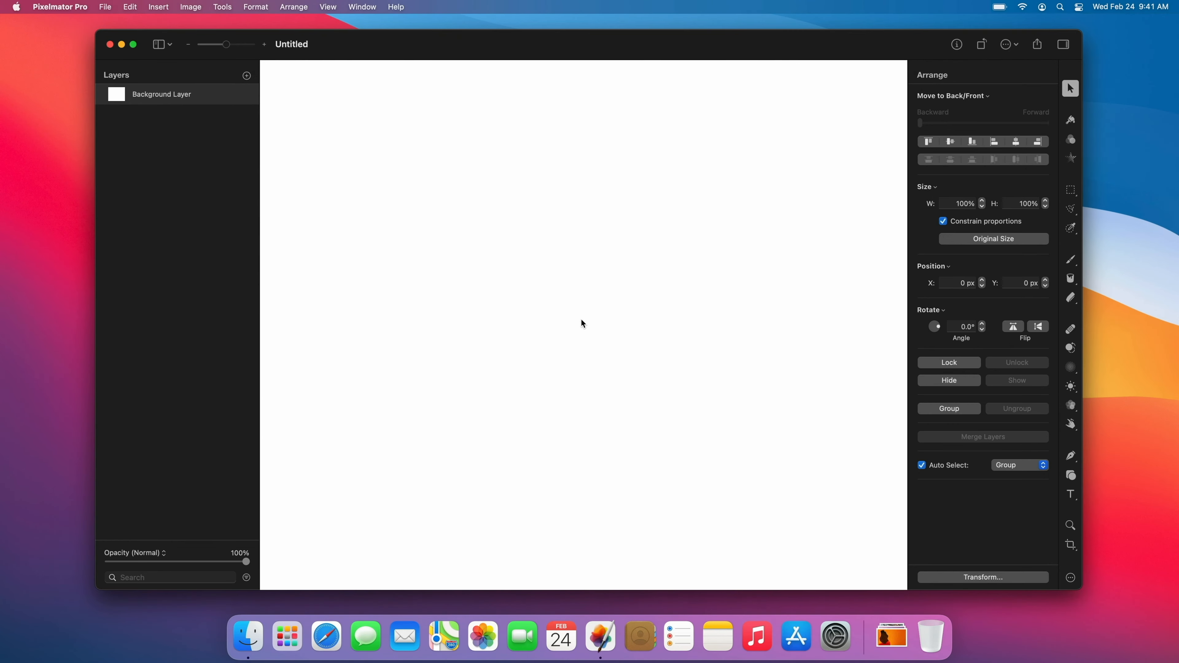
left_click(110, 45)
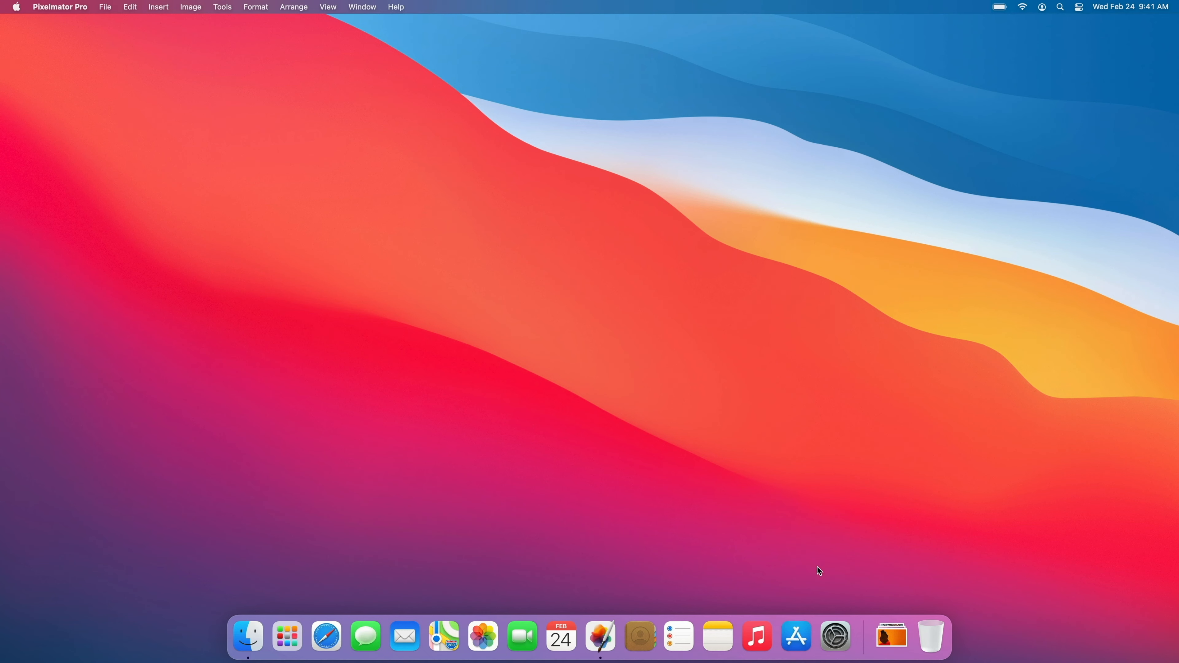
Open the second portrait photo from the picture stack, the one above Golden Gate Bridge, in Pixelmator Pro.
left_click(891, 637)
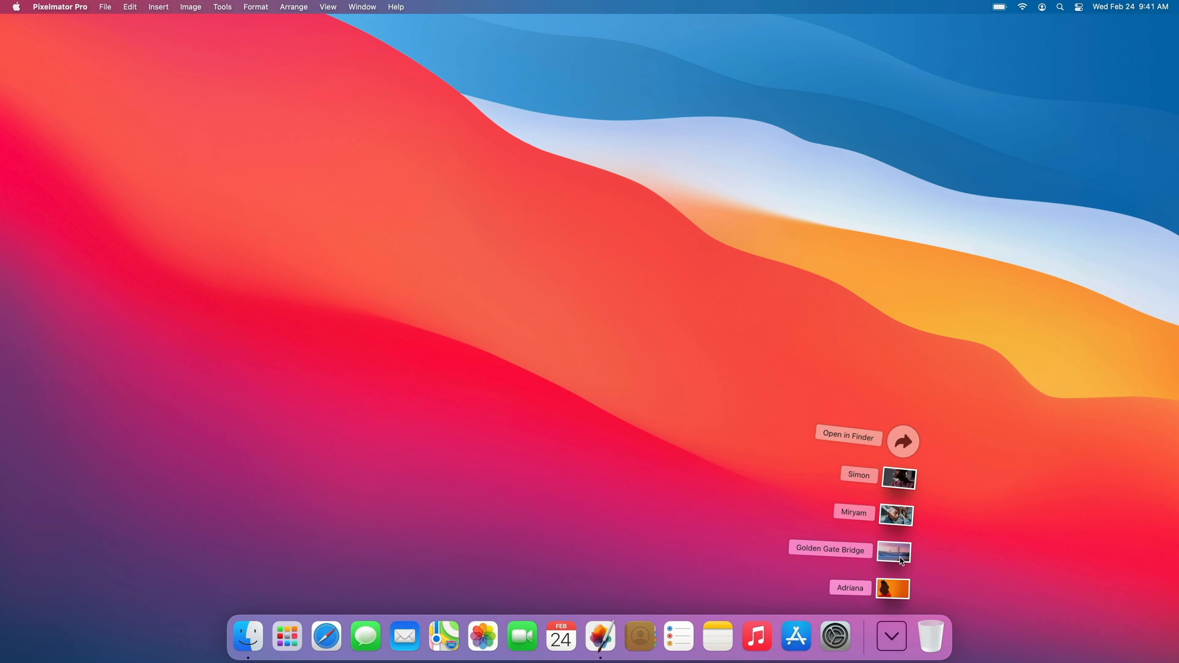
left_click_drag(897, 515, 703, 573)
left_click_drag(619, 626, 601, 634)
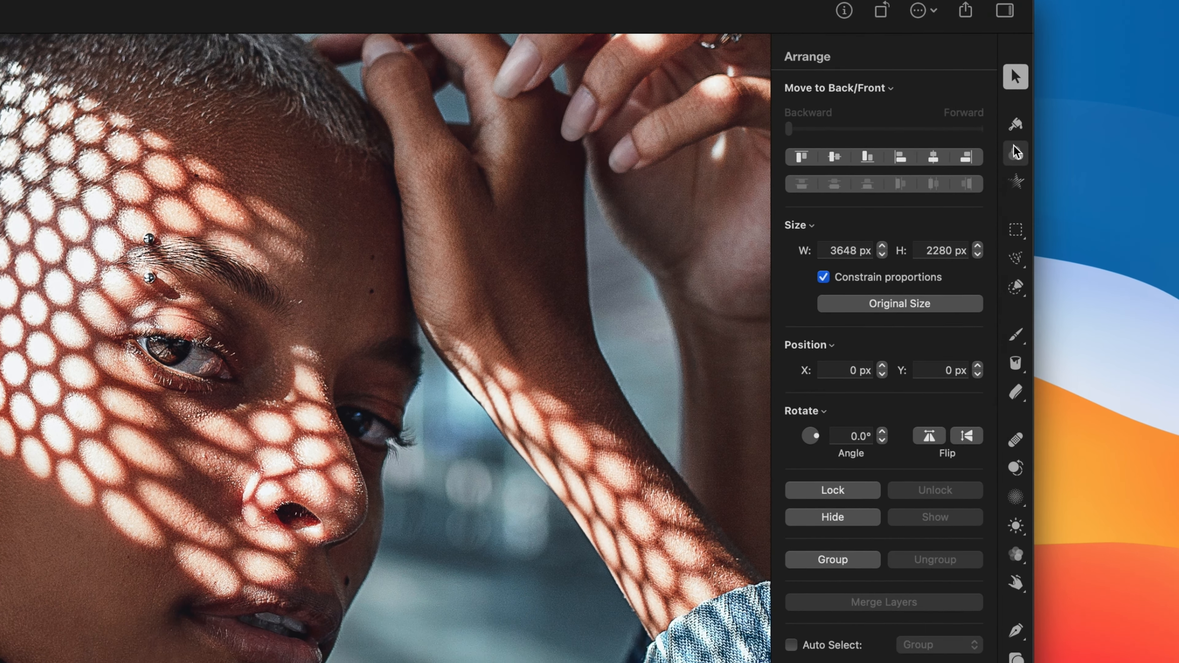
left_click(1016, 182)
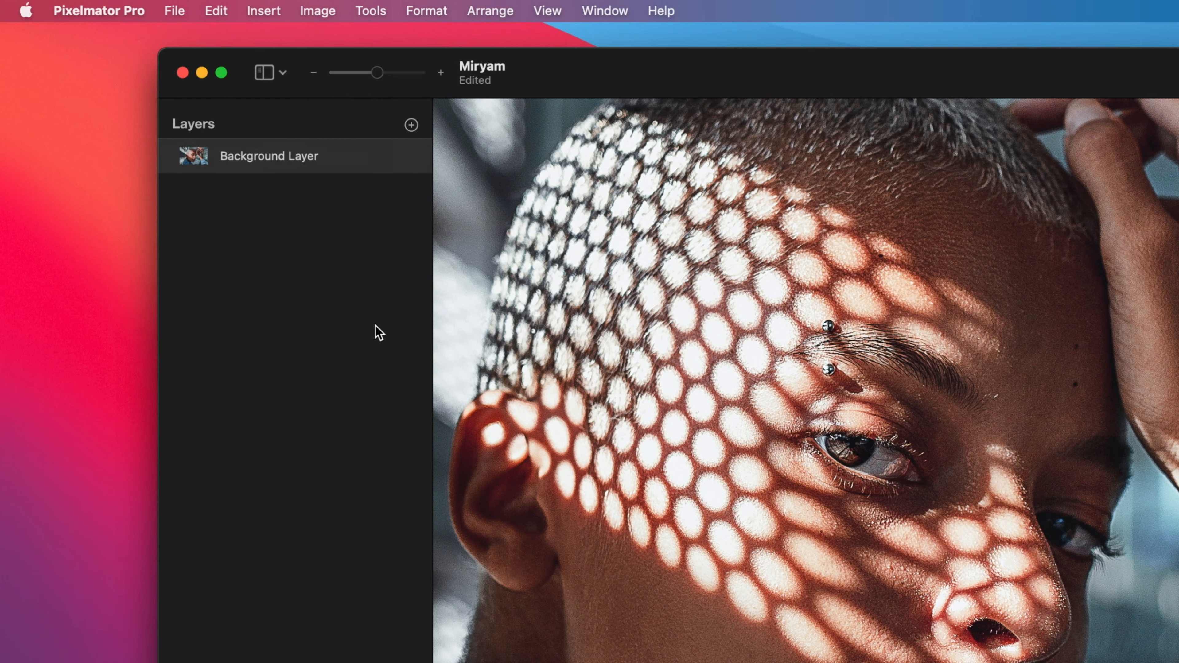
left_click(282, 73)
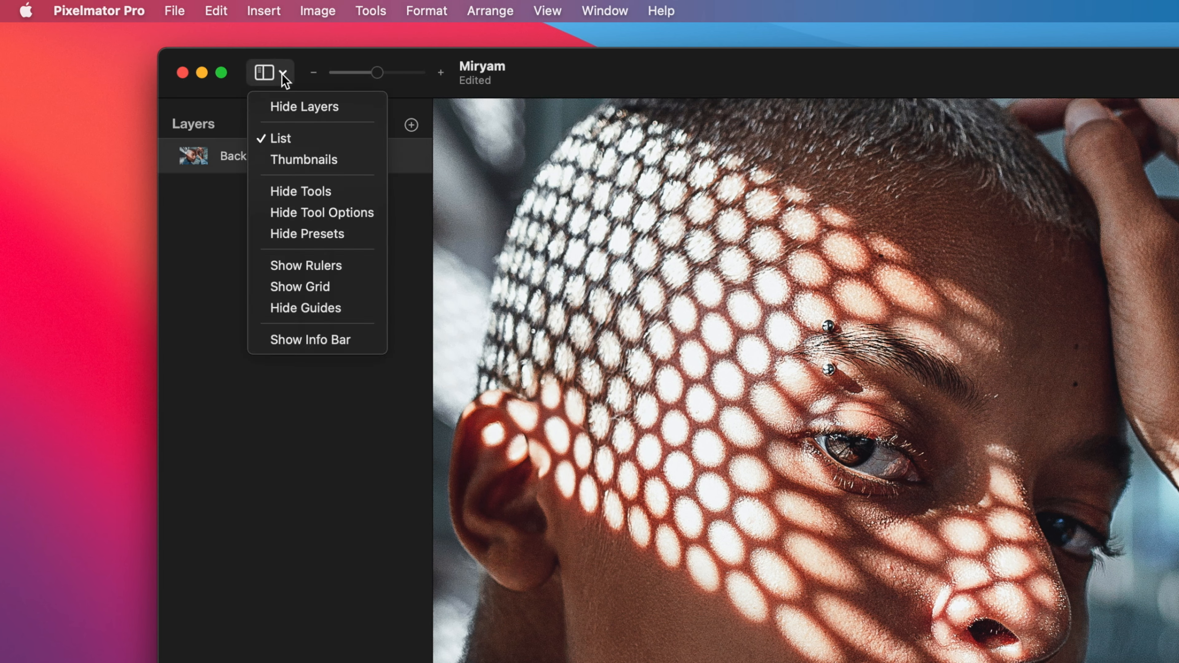
left_click(282, 74)
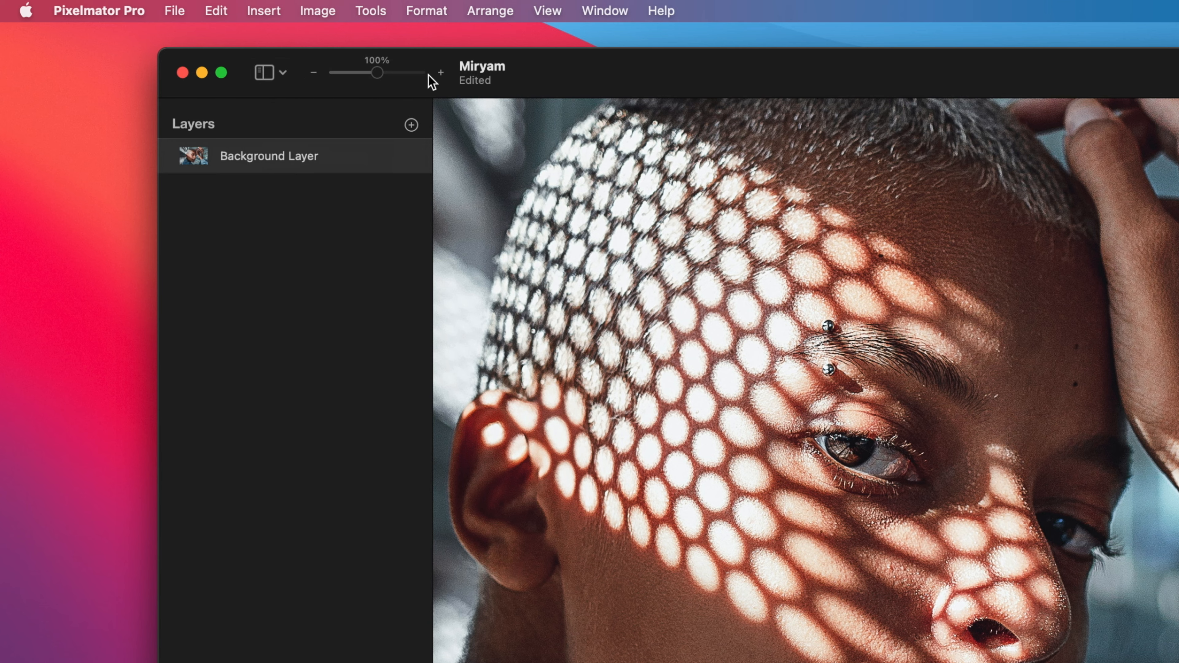
Zoom the portrait photo in to 200% and back out.
left_click(441, 72)
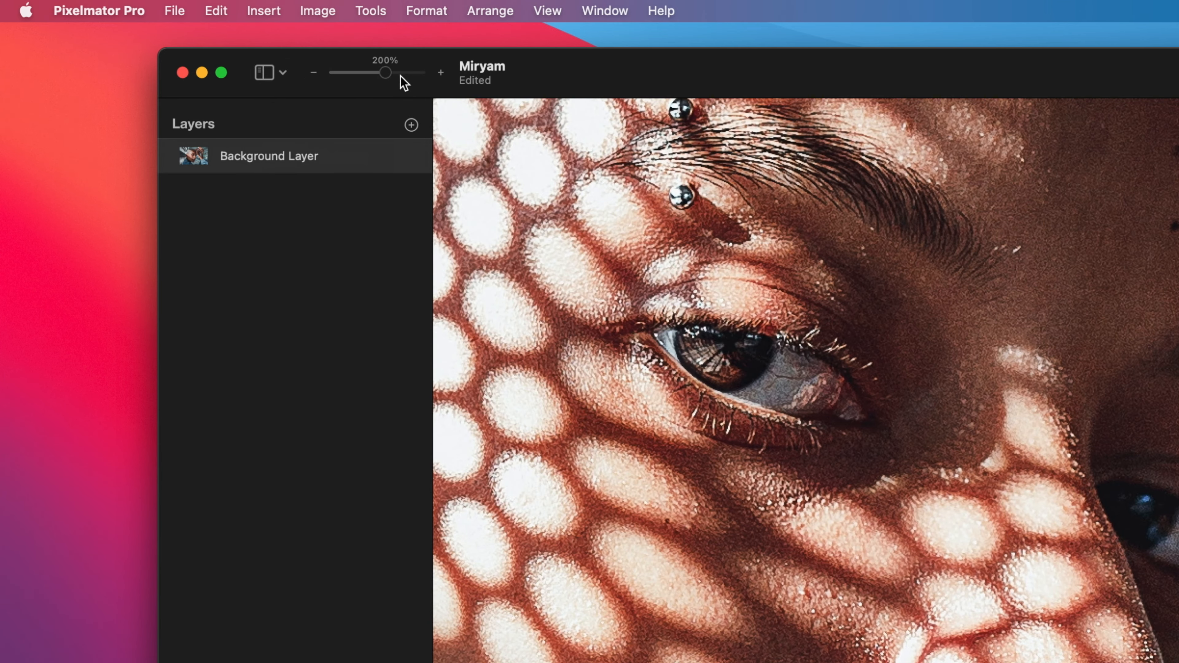
left_click(313, 75)
left_click(313, 75)
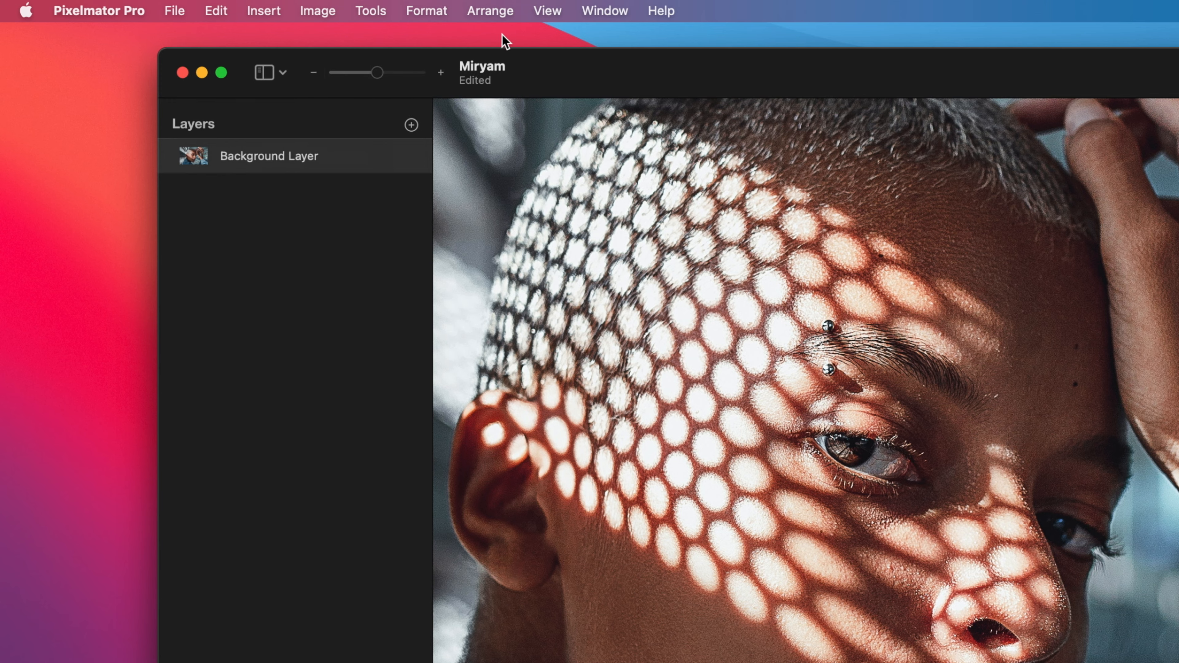
Hide the entire interface to view the portrait photo alone, and reopen the view commands.
left_click(548, 11)
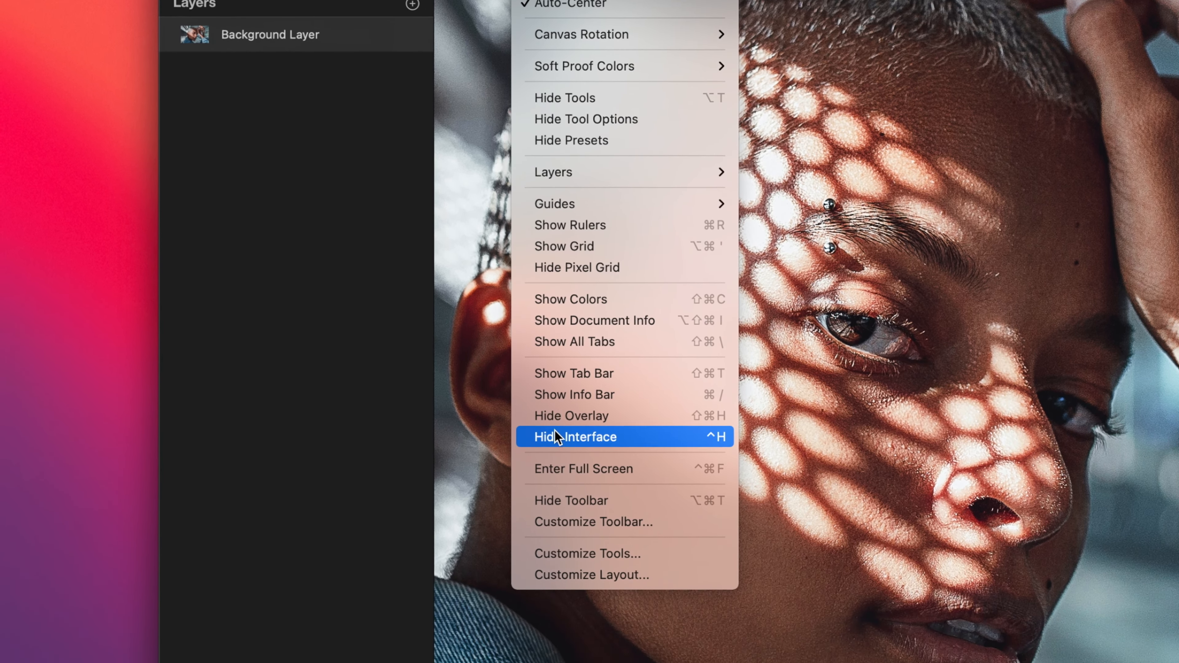
left_click(555, 434)
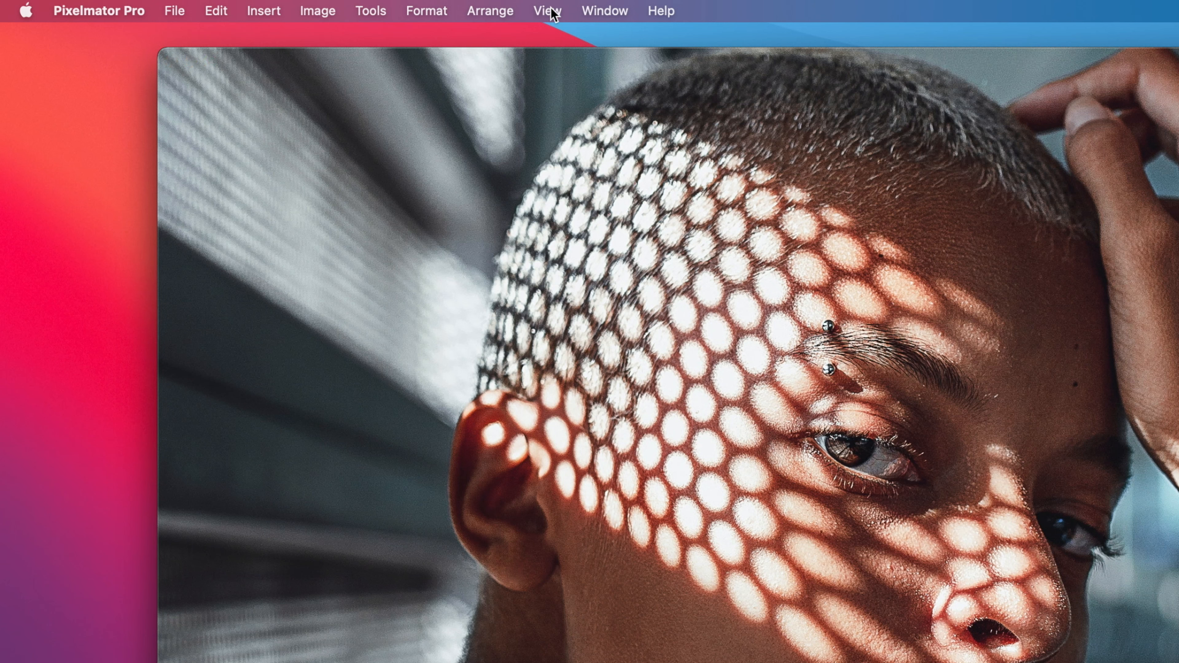
left_click(548, 10)
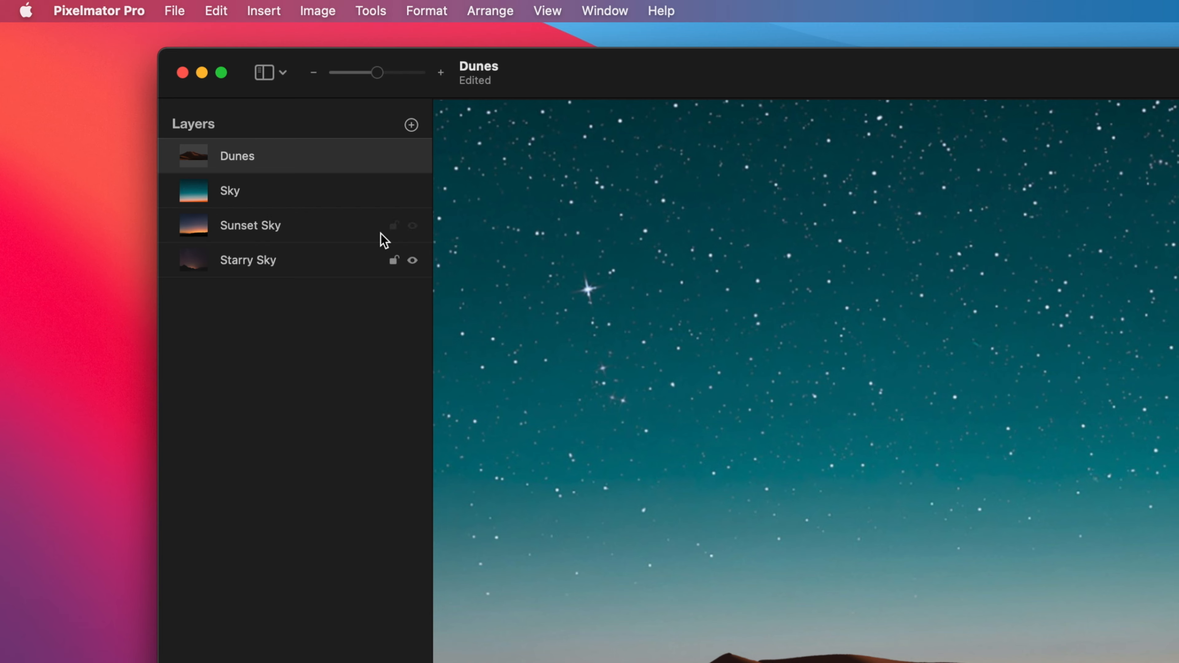
Hide the Sky, Sunset Sky and Starry Sky layers one after another and show each of them again.
left_click(412, 191)
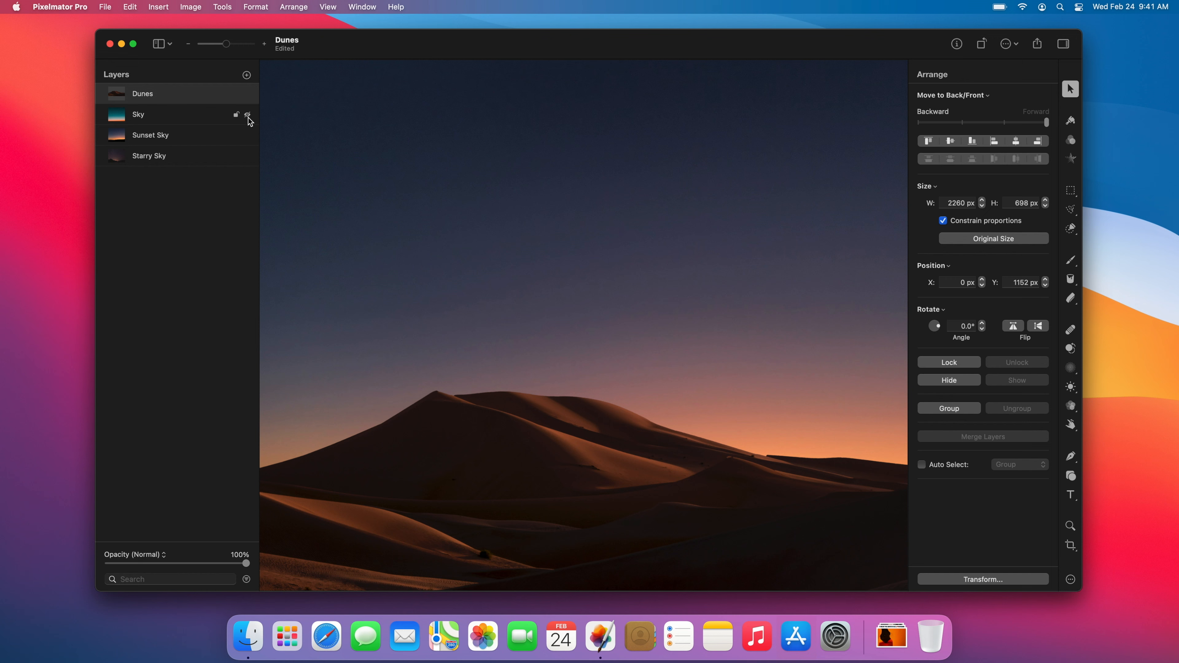
left_click(248, 136)
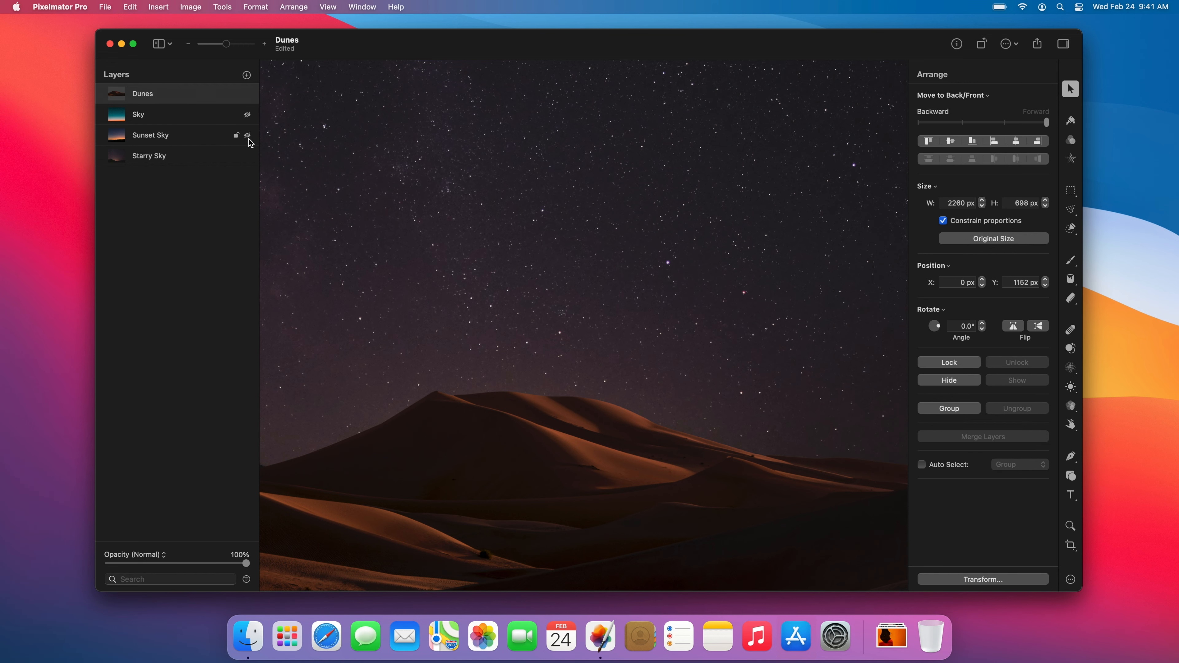
left_click(248, 156)
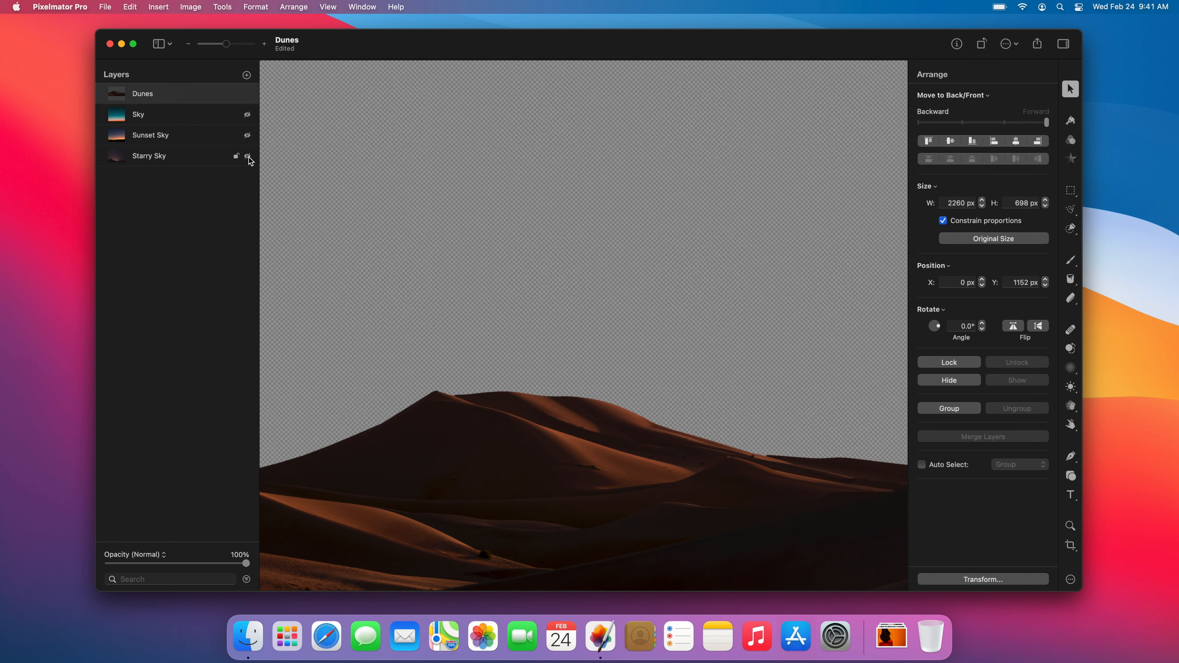
left_click(248, 157)
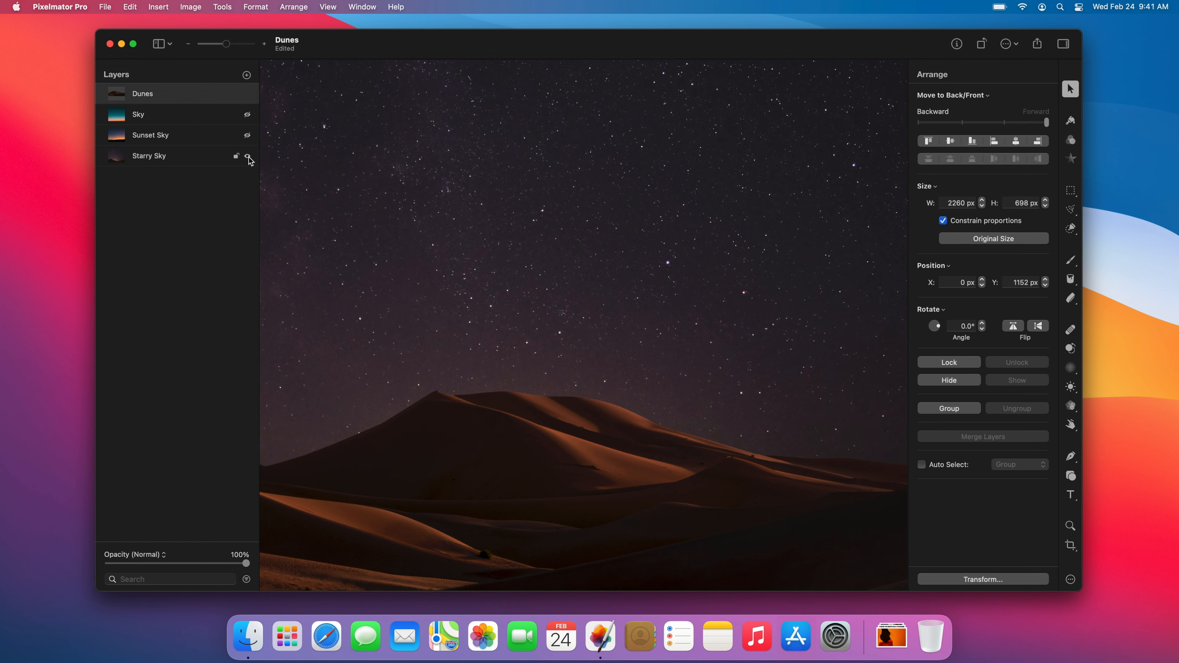
left_click(248, 136)
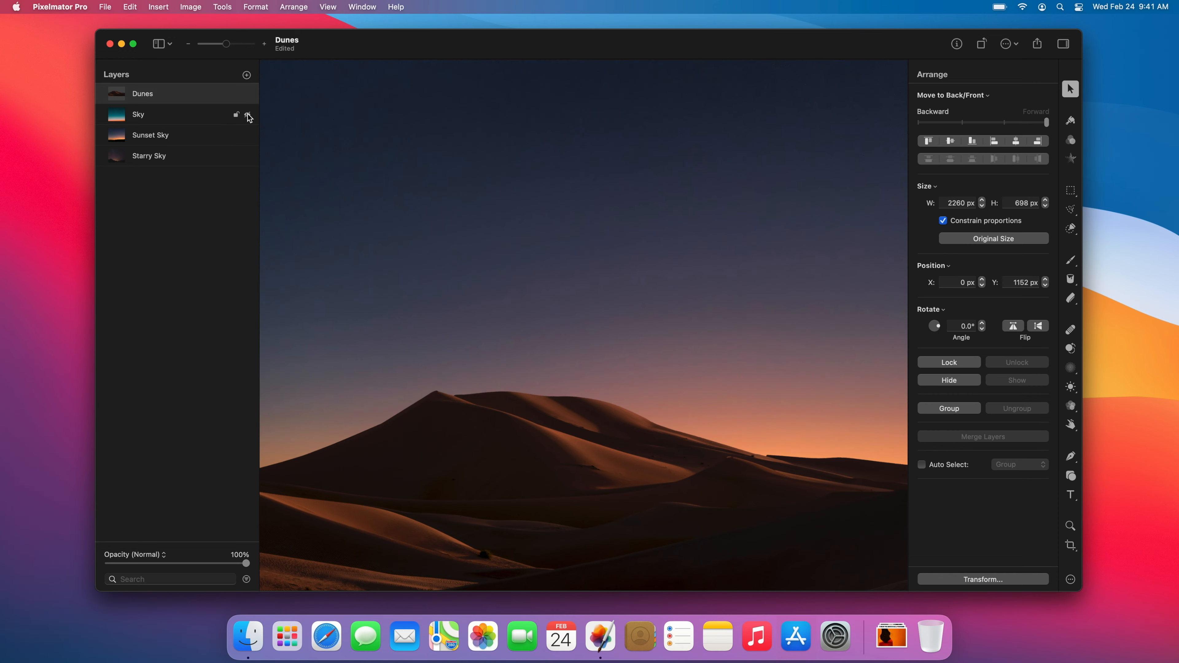
left_click(247, 115)
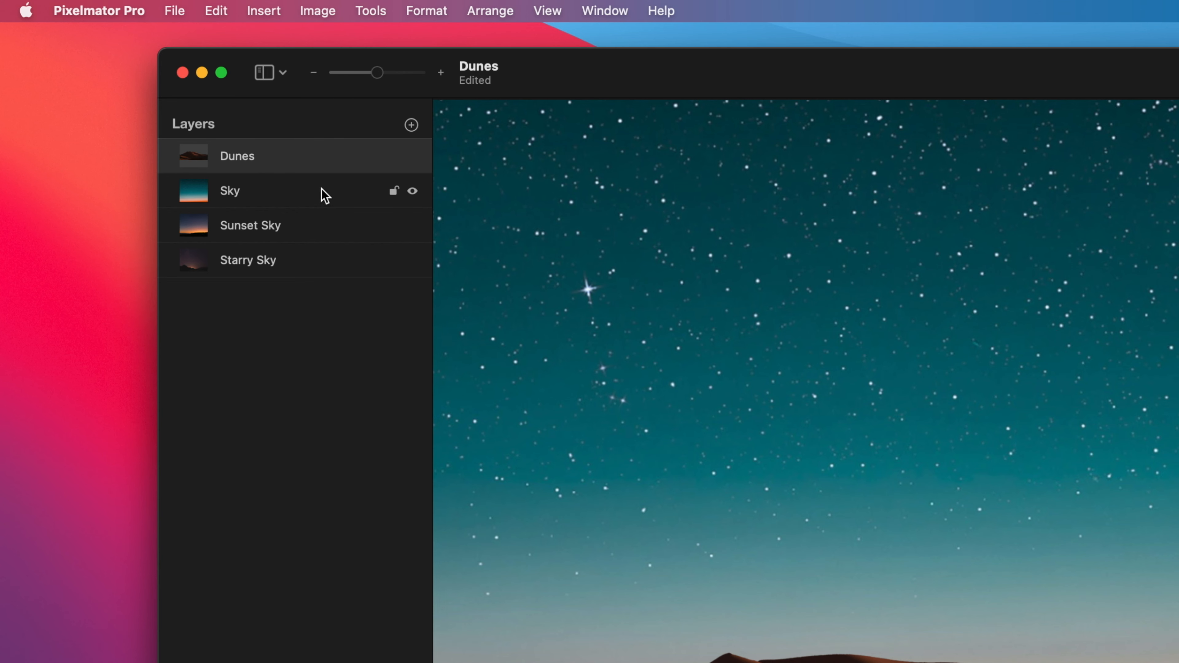
Move the Sky layer below the Sunset Sky layer.
left_click_drag(193, 115, 195, 136)
left_click_drag(327, 227, 325, 234)
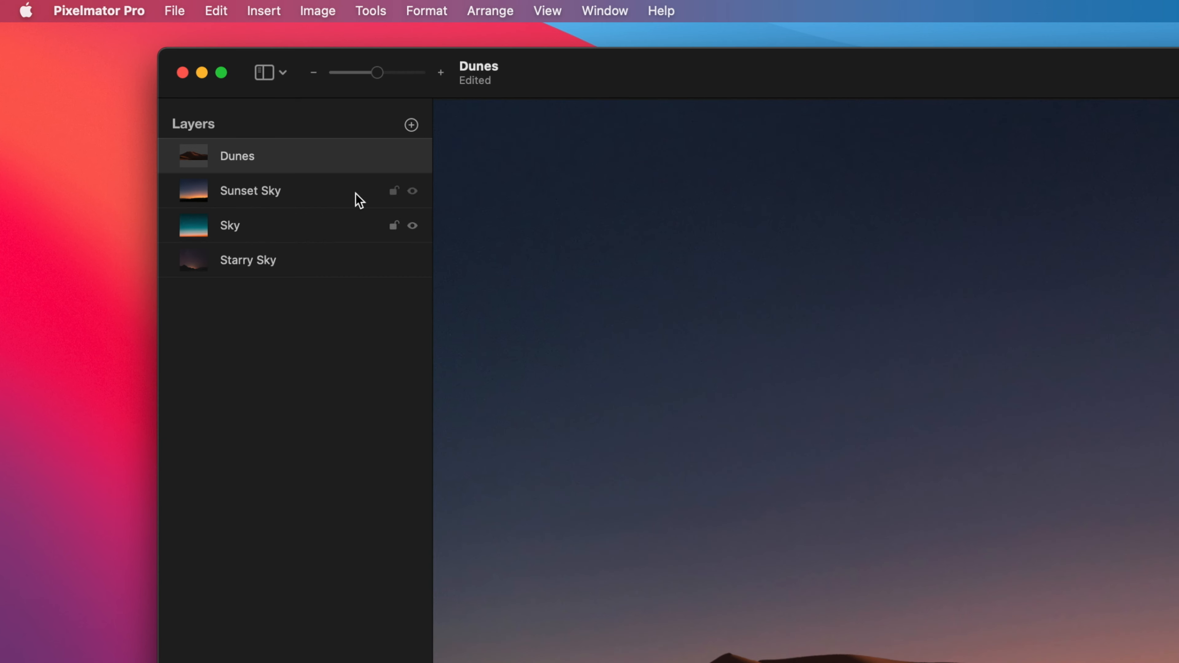
Add an empty layer and paint white stars across the sky with the Star Spray brush at 500 px.
left_click(412, 126)
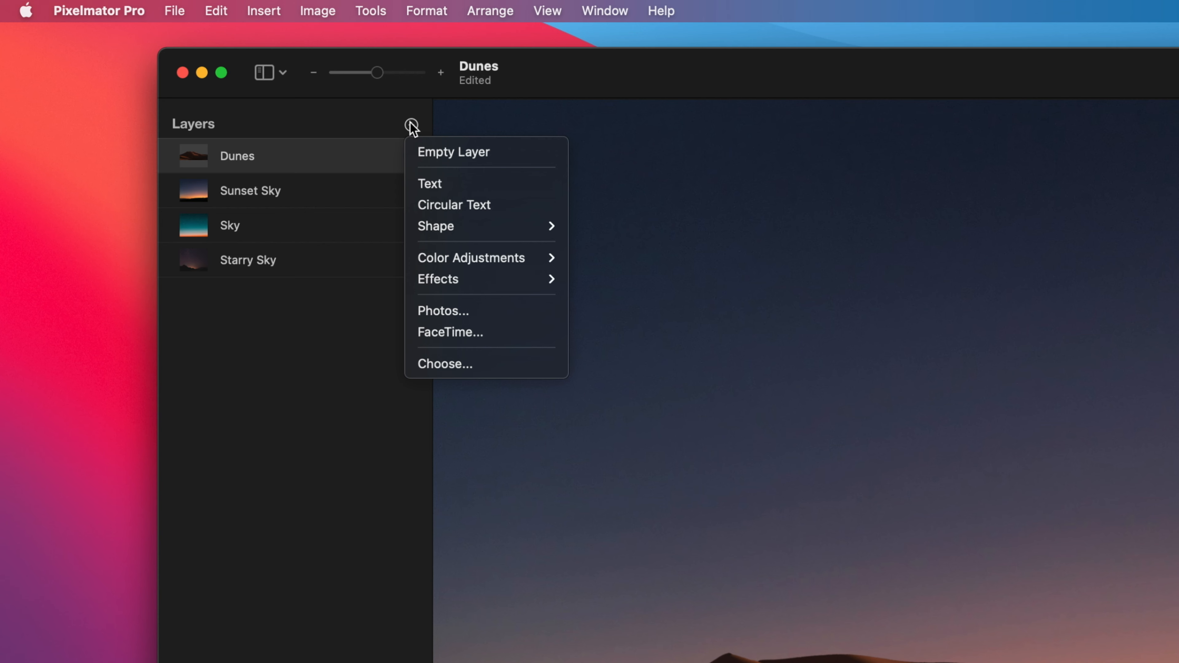
left_click(415, 153)
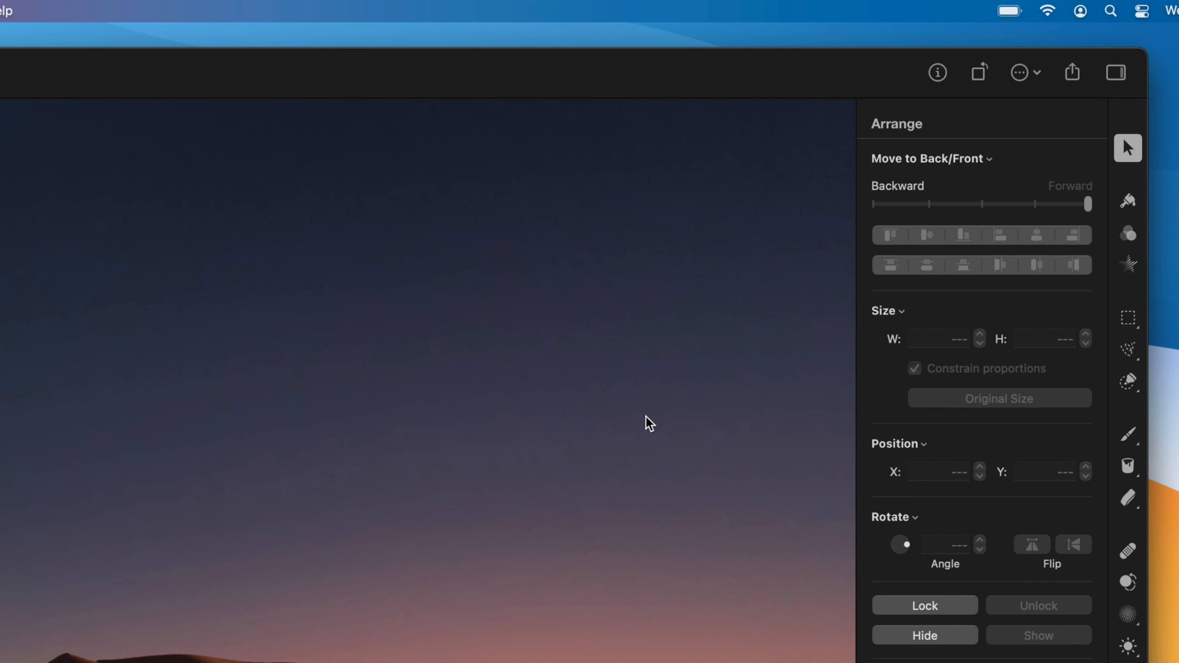
left_click(1127, 437)
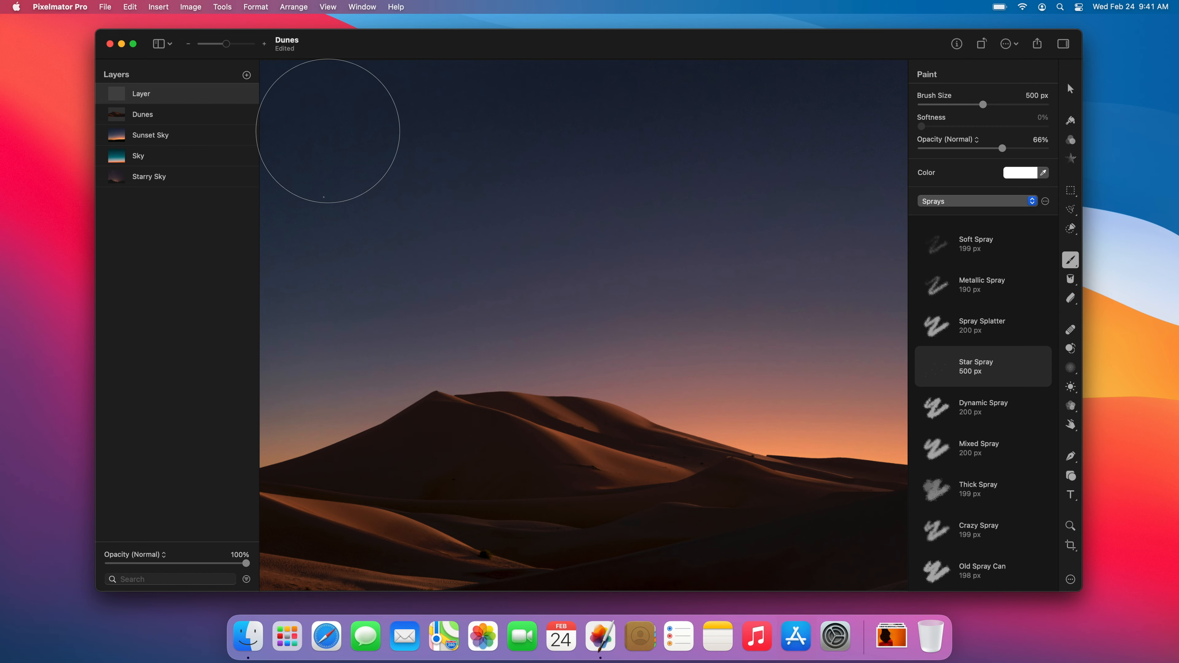
mouse_move(328, 130)
left_mouse_down()
mouse_move(646, 132)
mouse_move(810, 153)
mouse_move(886, 219)
mouse_move(896, 300)
mouse_move(824, 341)
mouse_move(695, 346)
mouse_move(306, 324)
mouse_move(267, 289)
left_mouse_up()
Place the painted star layer below the Dunes layer and shift the stars upward on the canvas.
left_click_drag(211, 98, 210, 122)
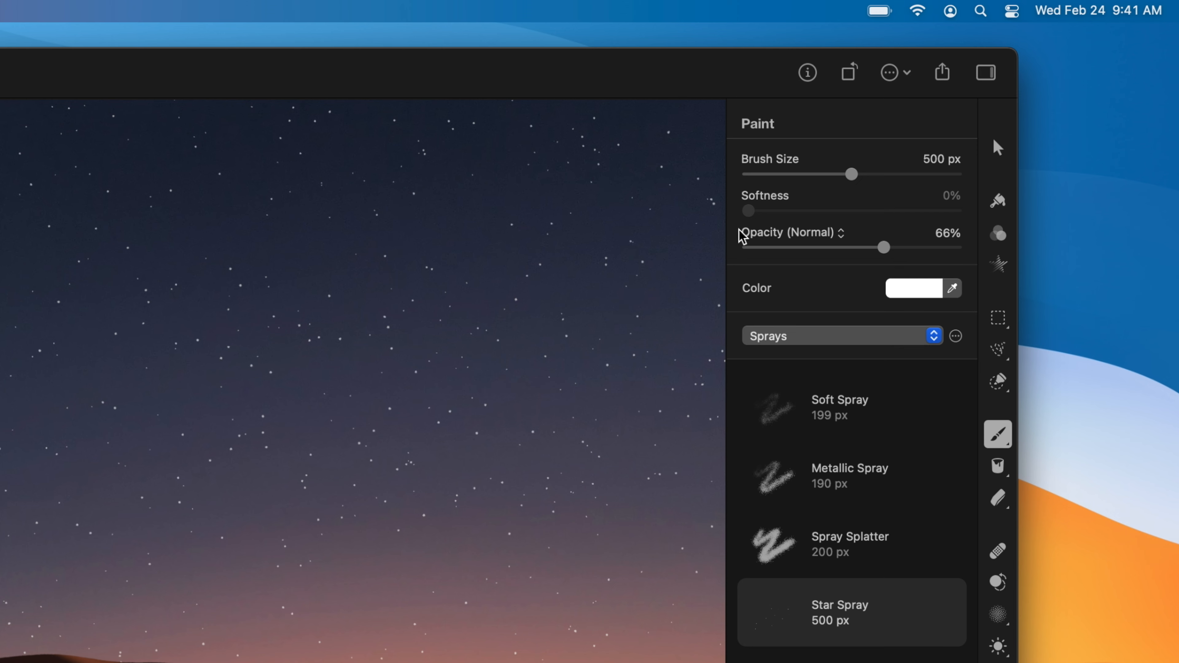
left_click(1068, 89)
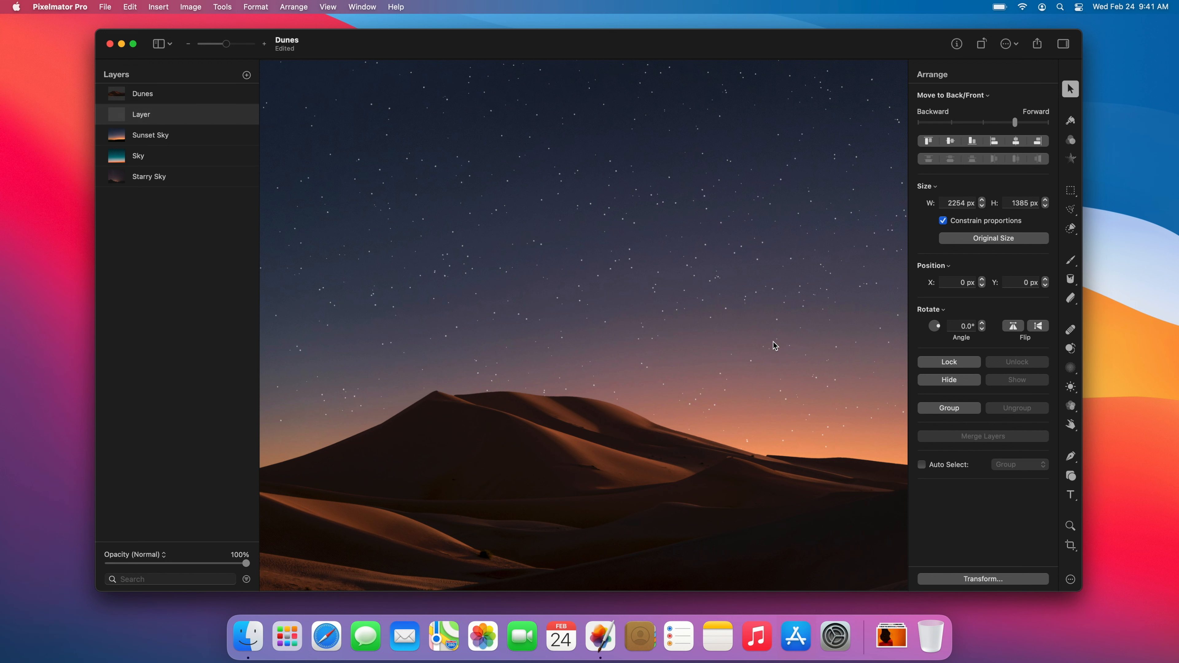
left_click_drag(774, 346, 779, 212)
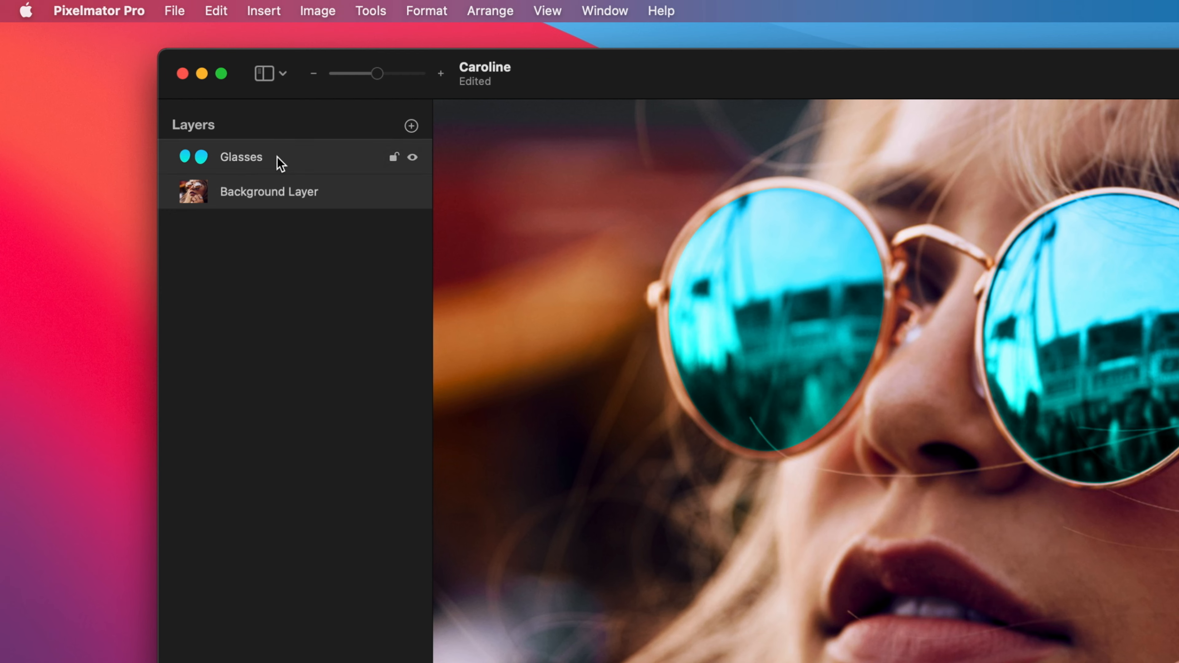
Group the Glasses layer with the Background Layer and try adjusting the group's saturation.
right_click(280, 162)
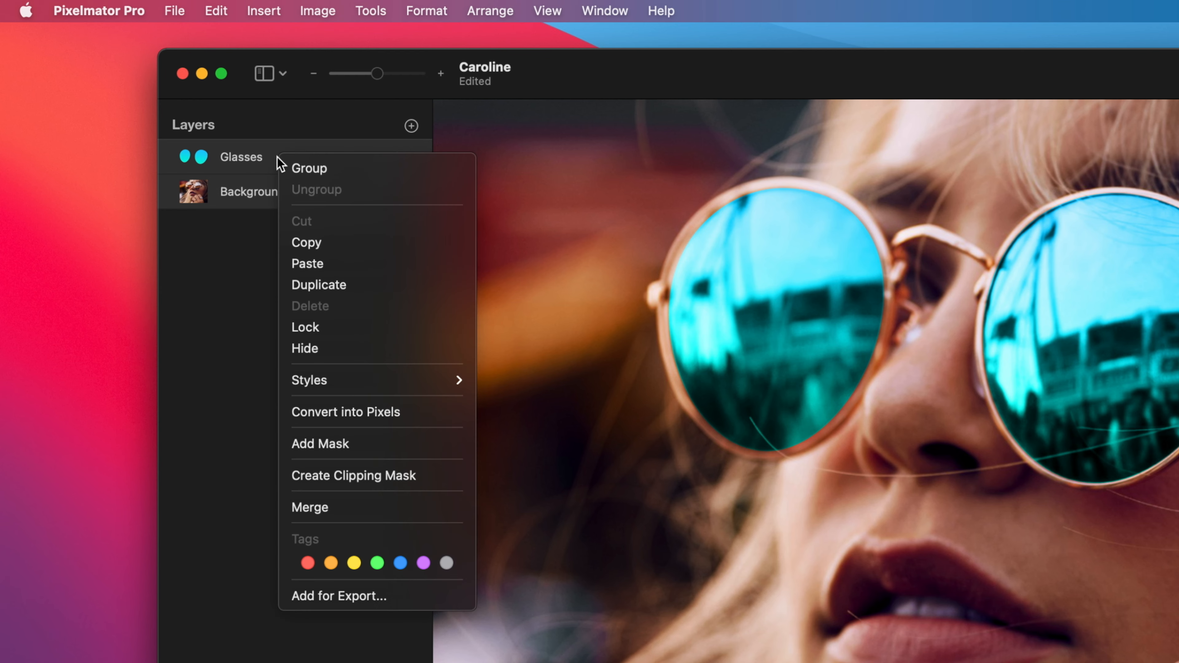
left_click(291, 168)
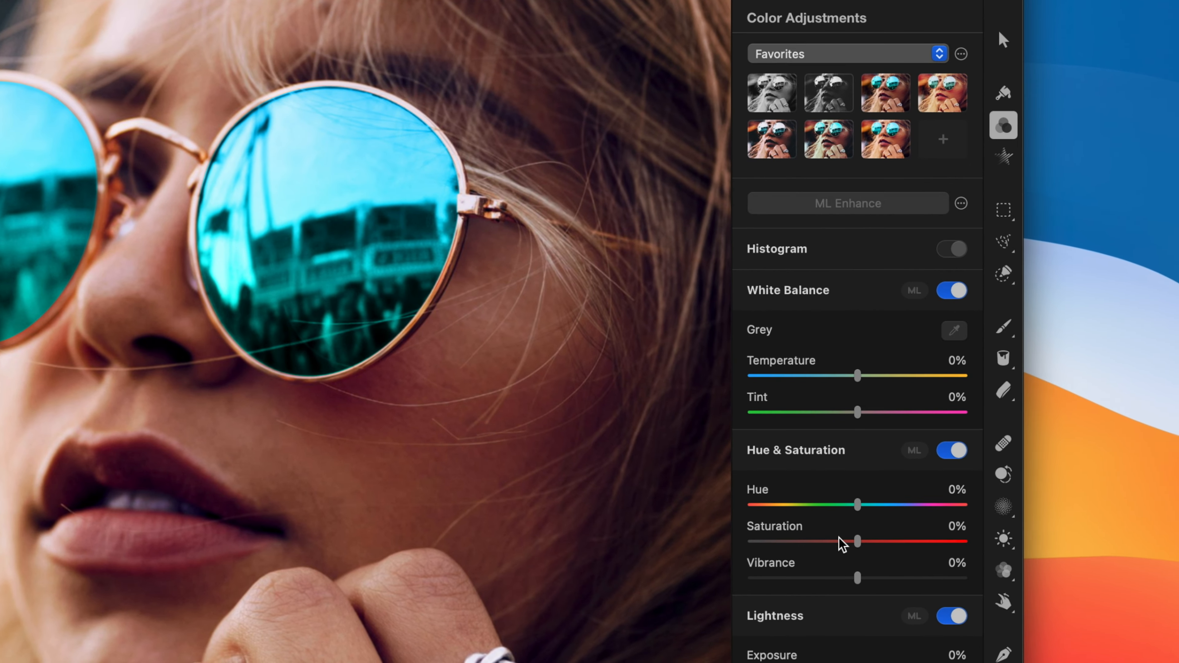
left_click_drag(950, 555, 936, 559)
left_click_drag(805, 551, 889, 553)
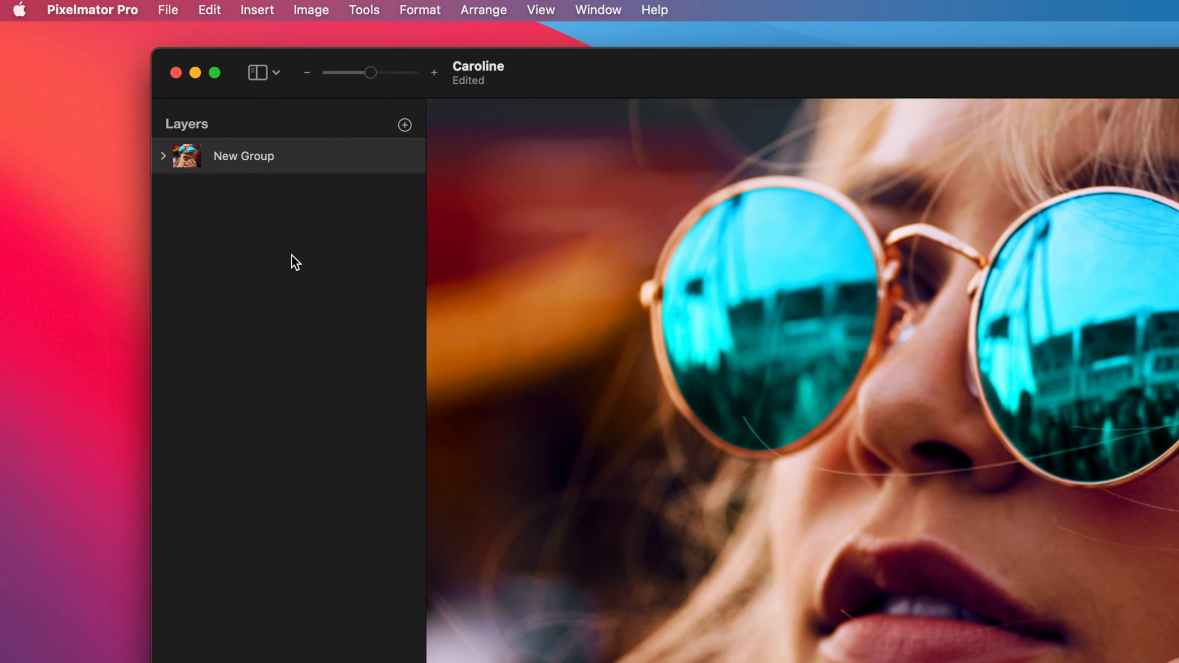
Expand the new group and set the opacity of its Glasses layer to 73%.
left_click(103, 148)
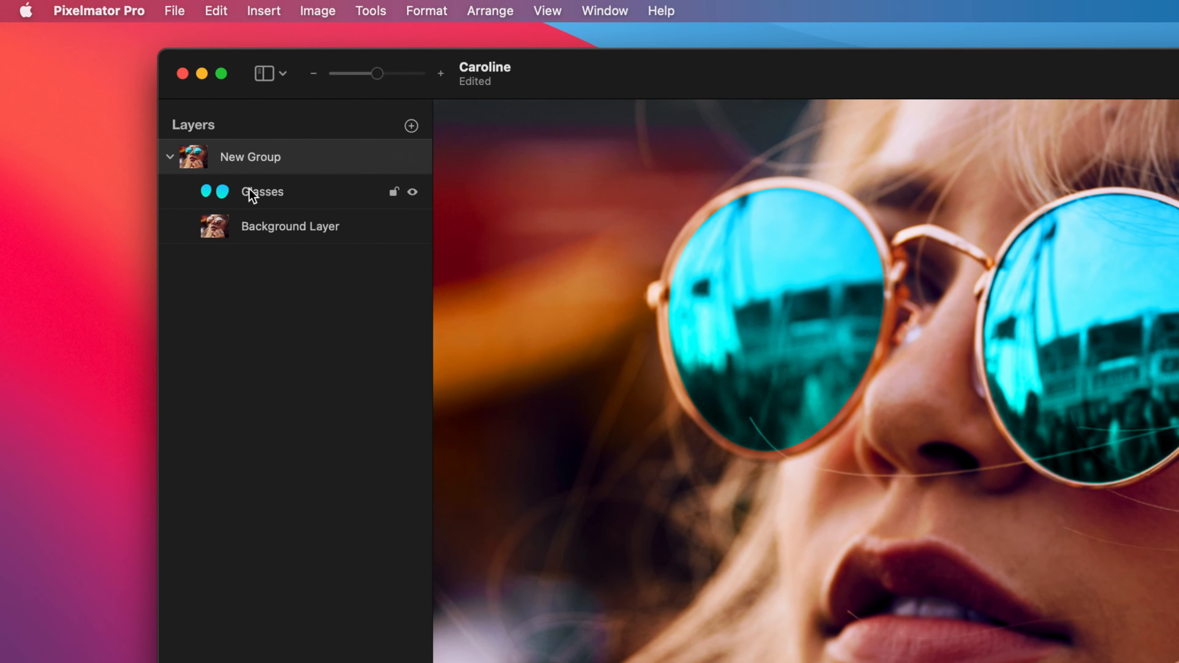
left_click(263, 191)
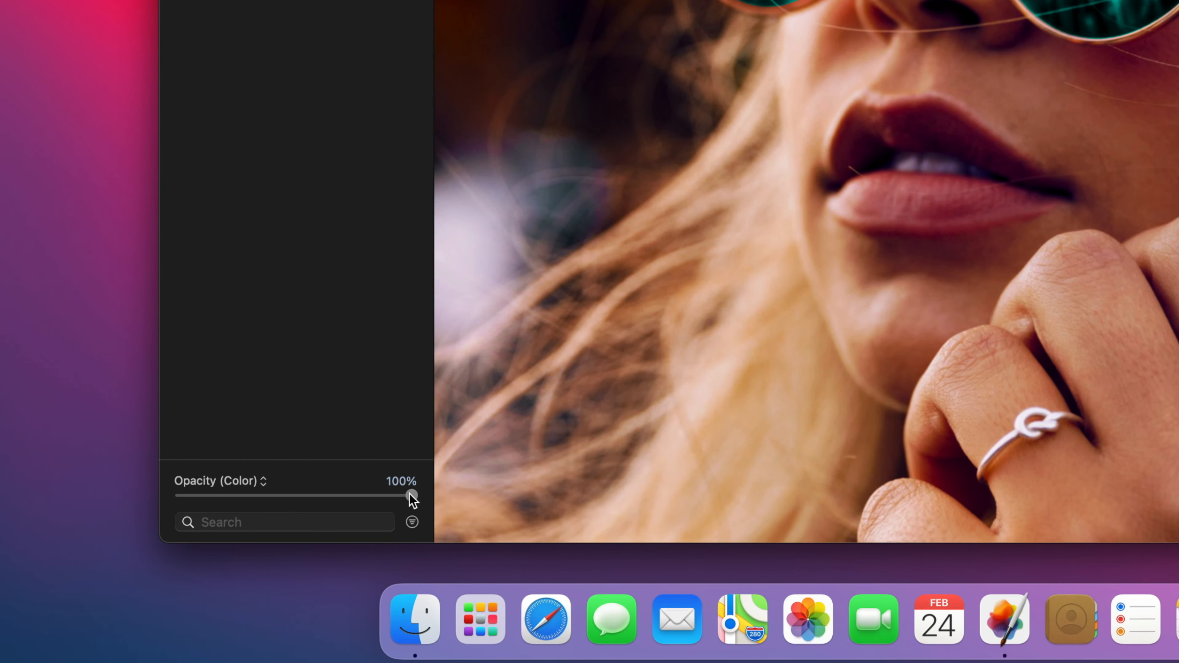
left_click_drag(410, 495, 262, 499)
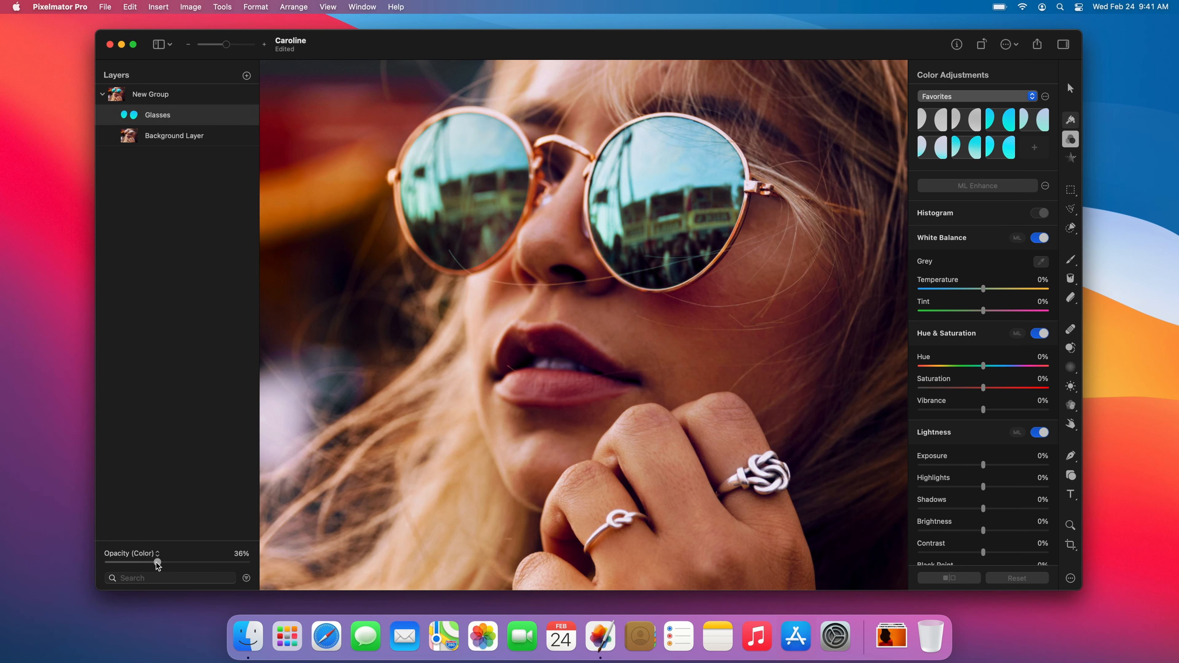
left_click_drag(158, 563, 208, 563)
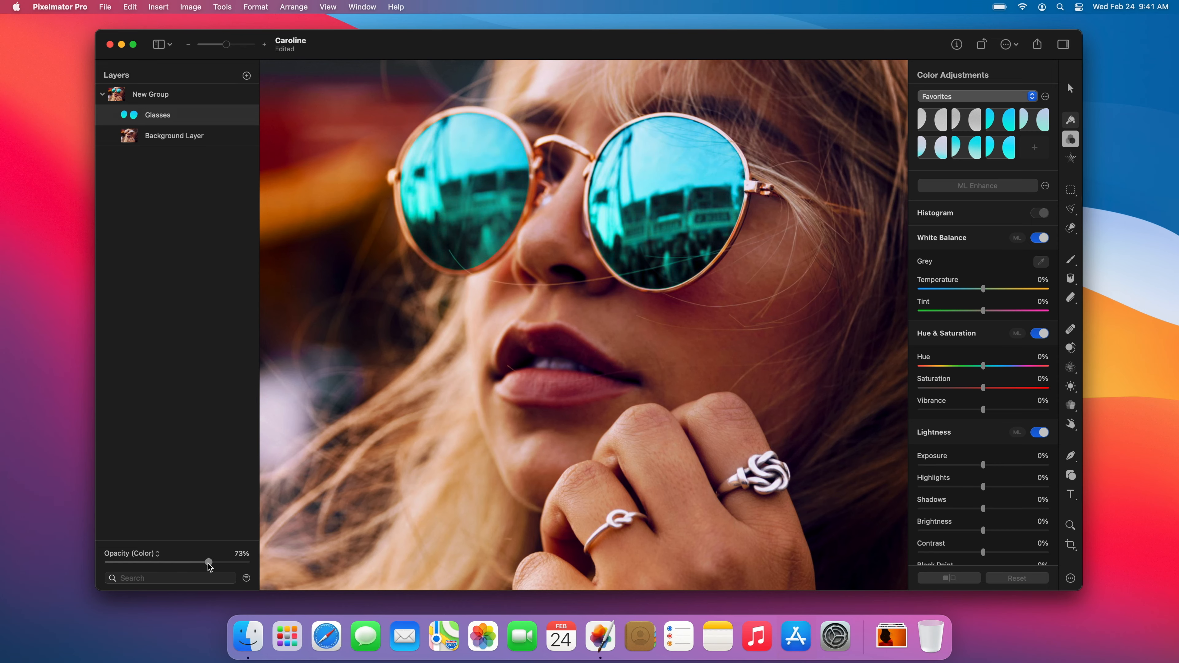
Open the blending mode choices for the Glasses layer.
left_click(158, 555)
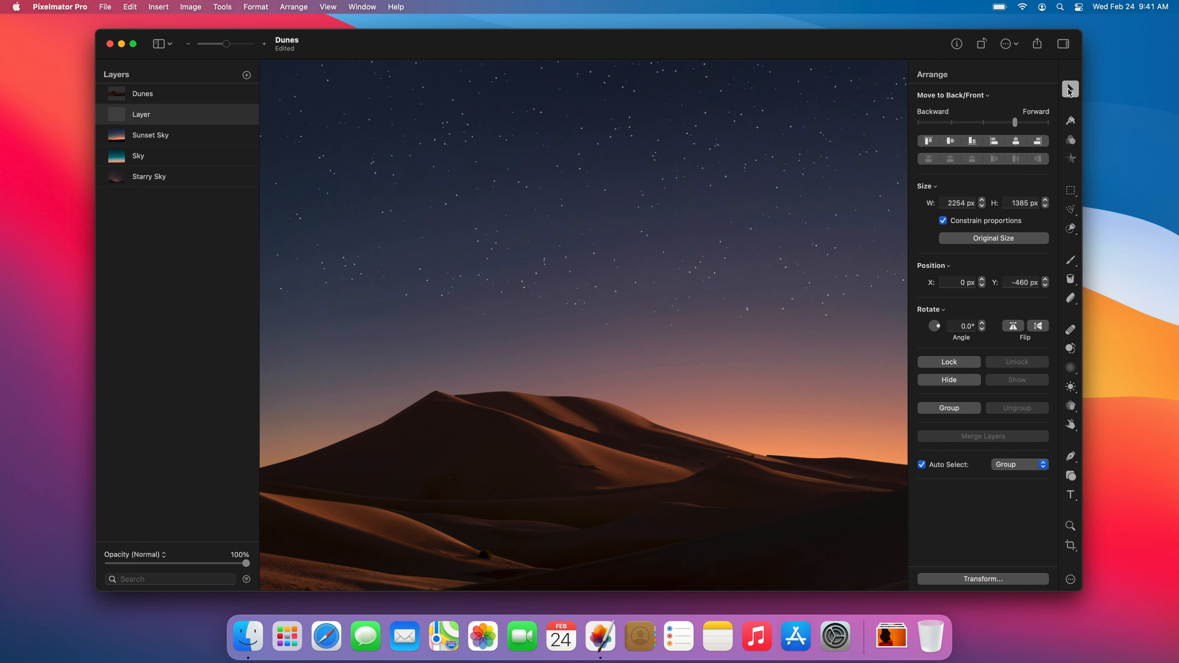
Look through the available tools and their descriptions, from Arrange, Style and selection to painting, filling, retouching, Type, Zoom and Crop.
mouse_move(1070, 91)
mouse_move(1070, 121)
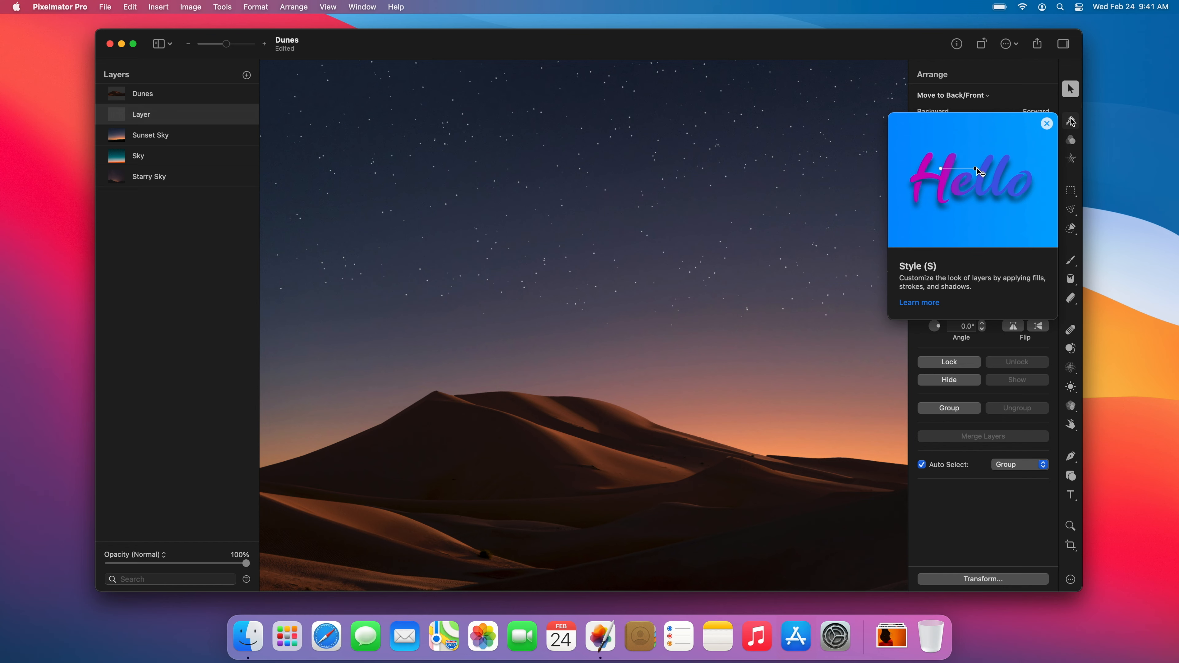
mouse_move(1071, 140)
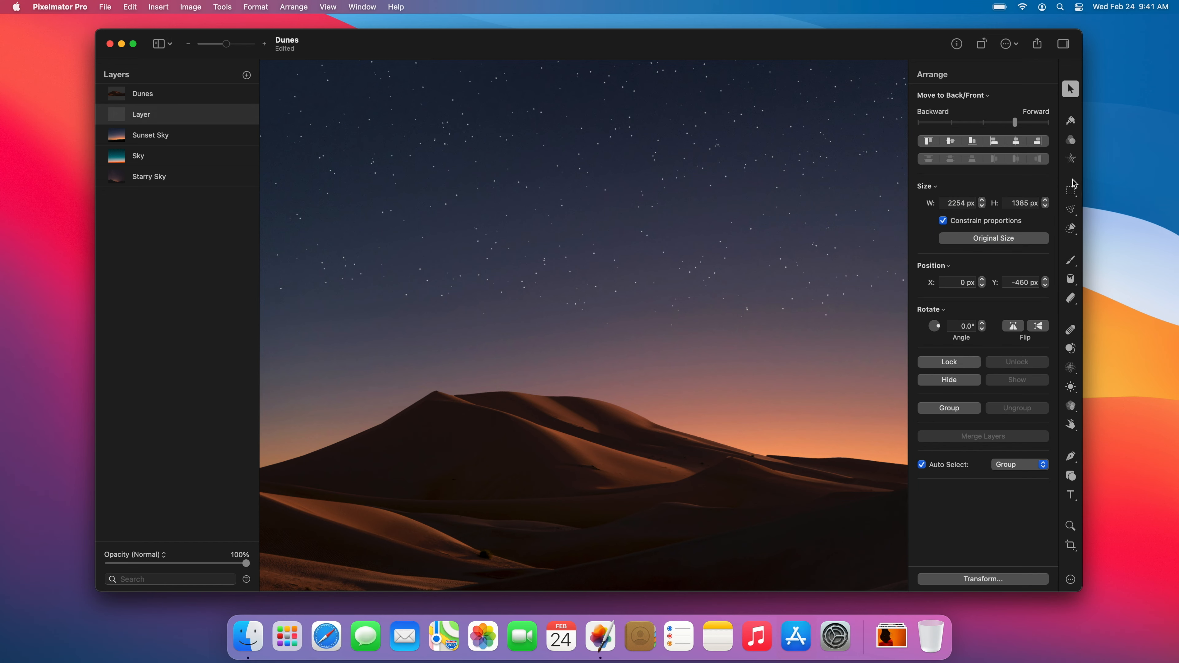
mouse_move(1074, 193)
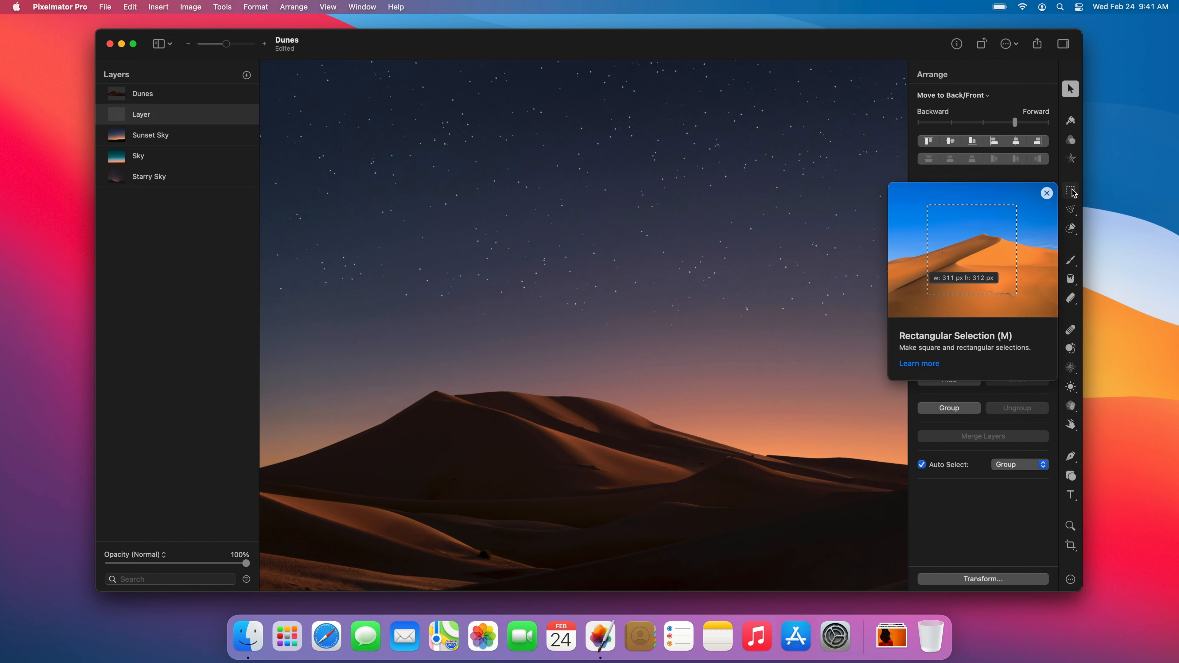
left_click(1071, 229)
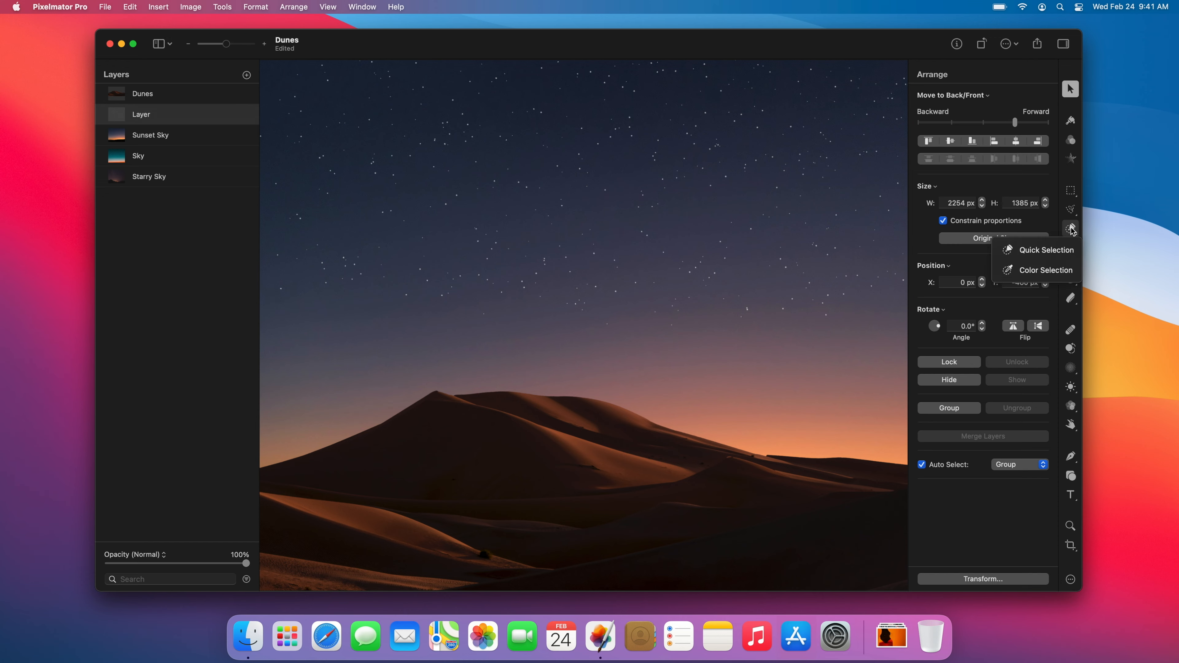
left_click(1071, 229)
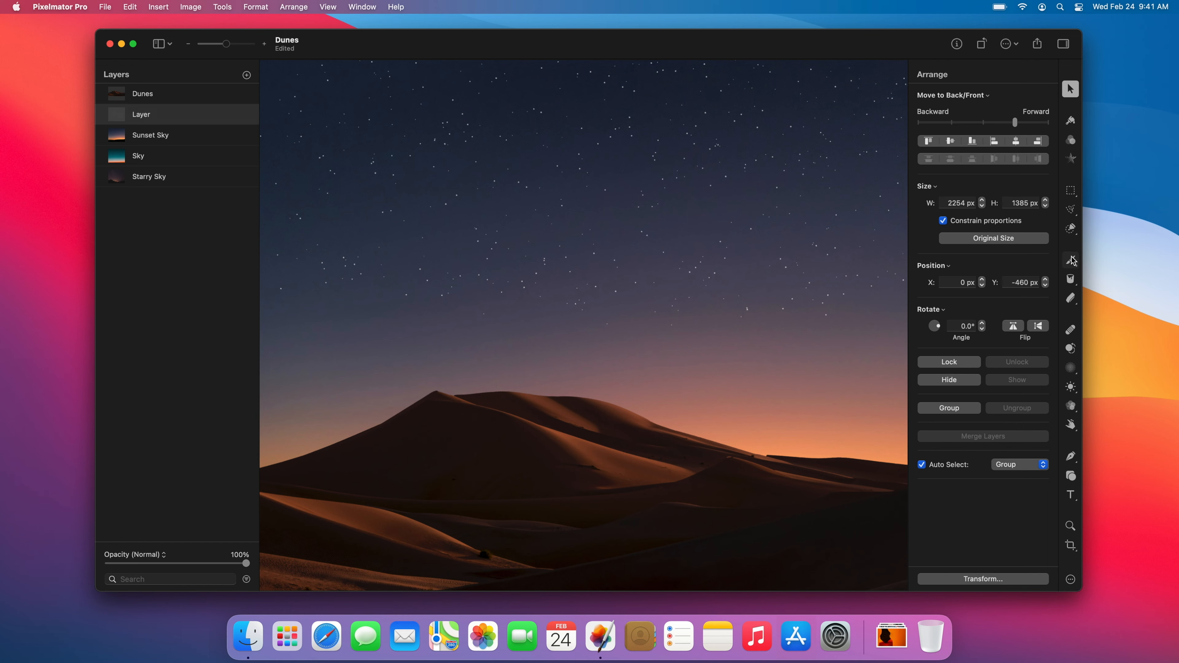
mouse_move(1072, 260)
mouse_move(1072, 281)
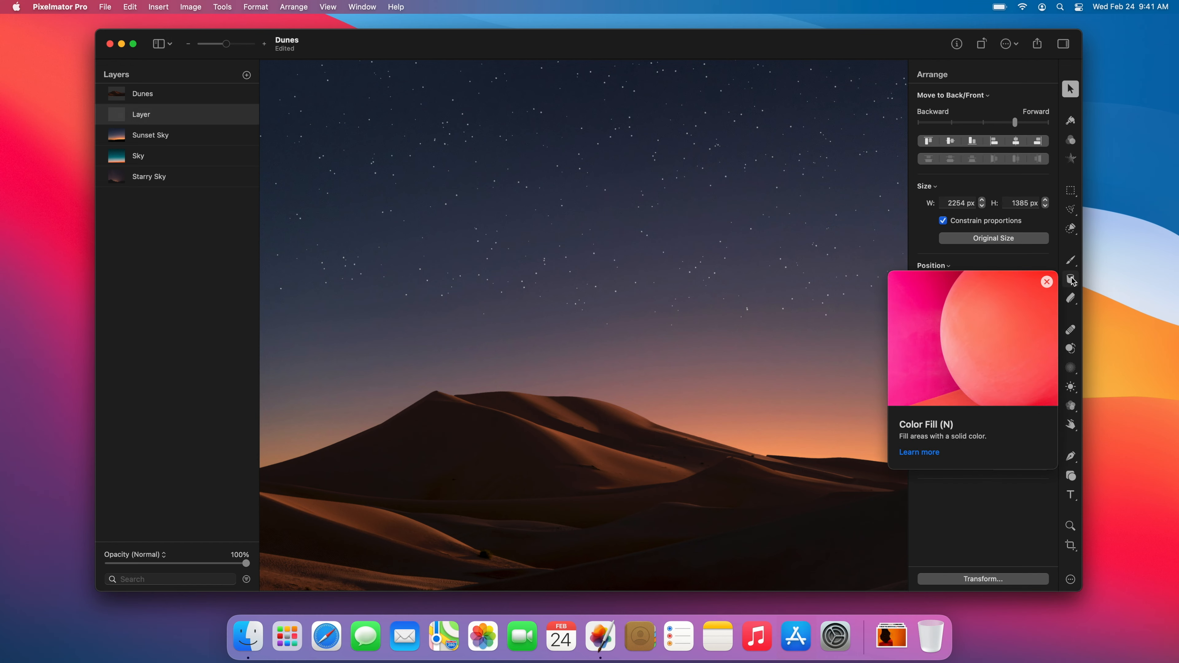
mouse_move(1072, 330)
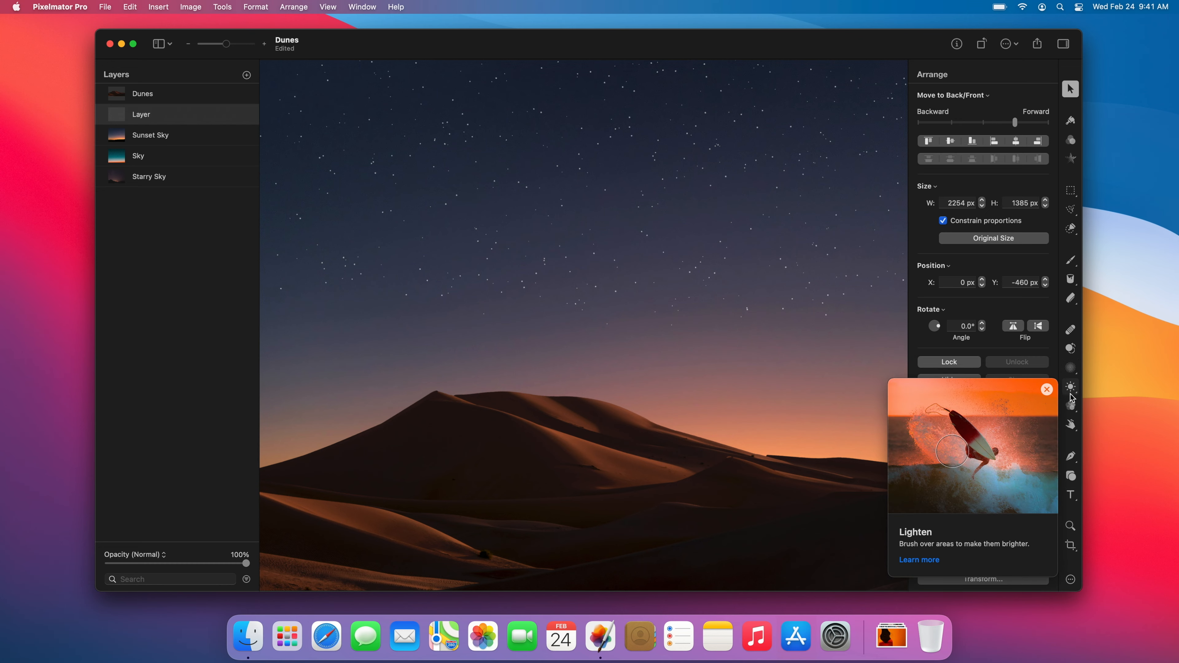
mouse_move(1072, 406)
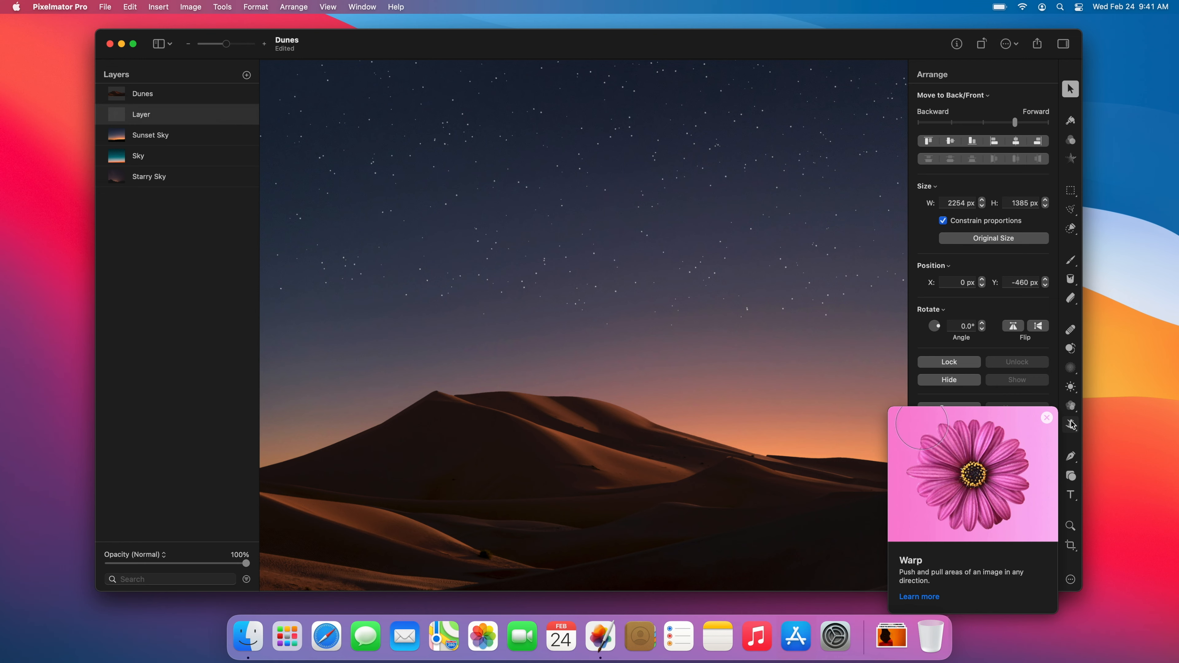
mouse_move(1073, 459)
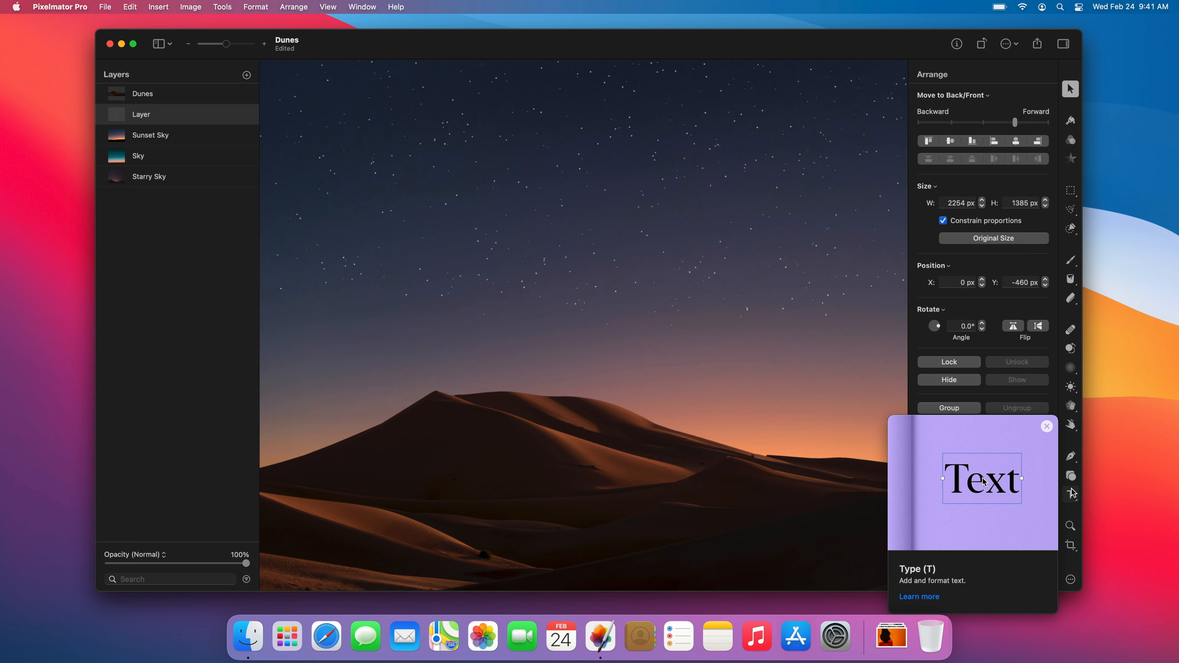
mouse_move(1073, 529)
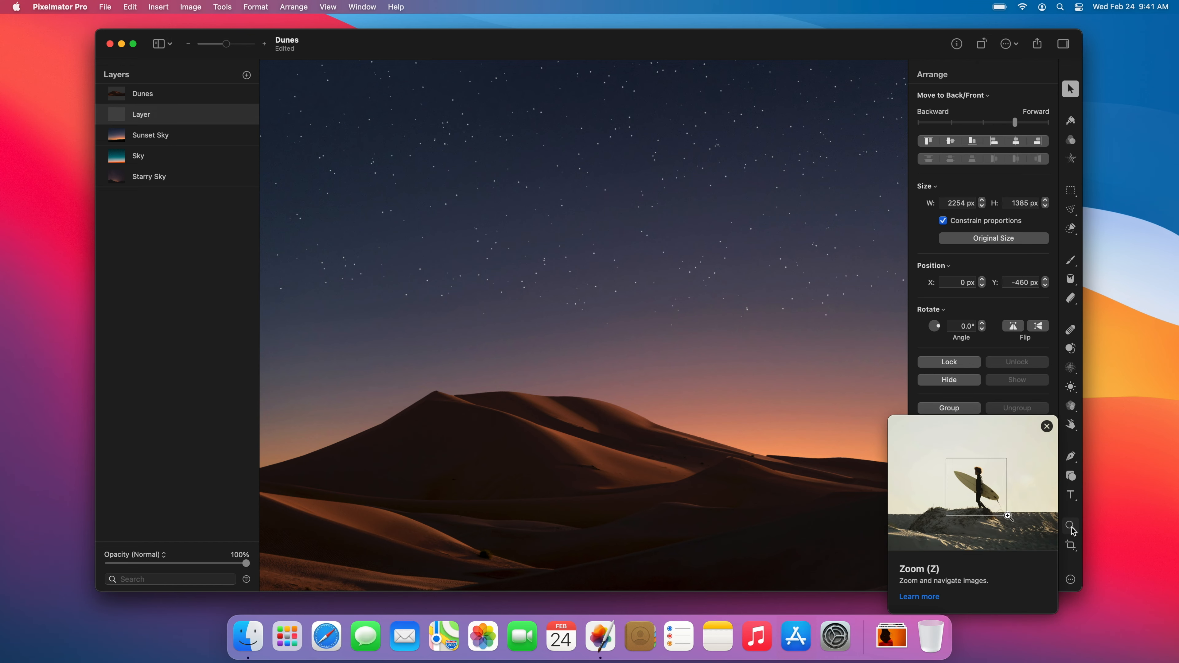
left_click(1072, 544)
left_click(1072, 545)
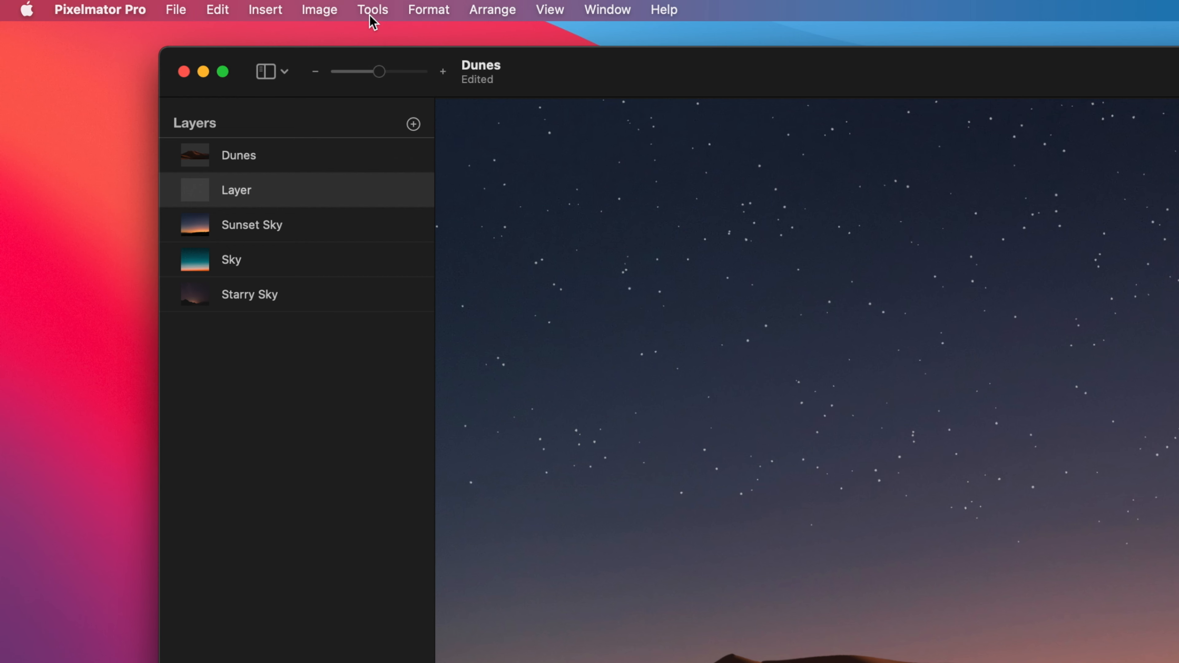
left_click(222, 8)
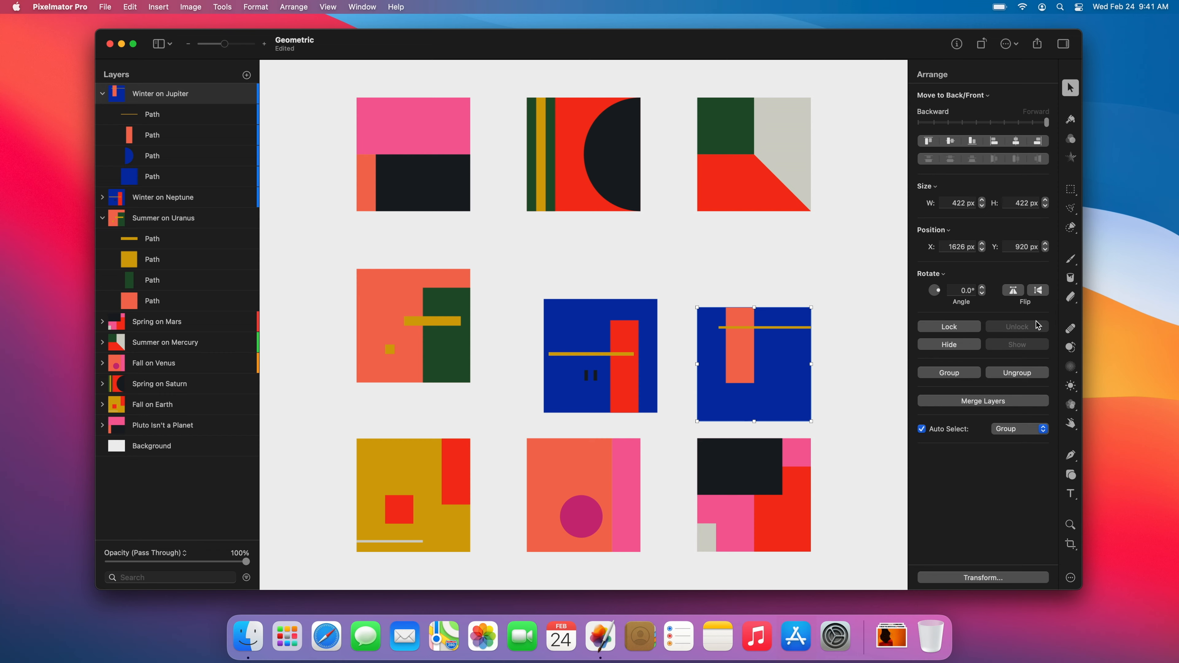
In the Geometric document, move the Winter on Jupiter group up level with Winter on Neptune and select all three middle-row groups.
left_click_drag(770, 364, 771, 357)
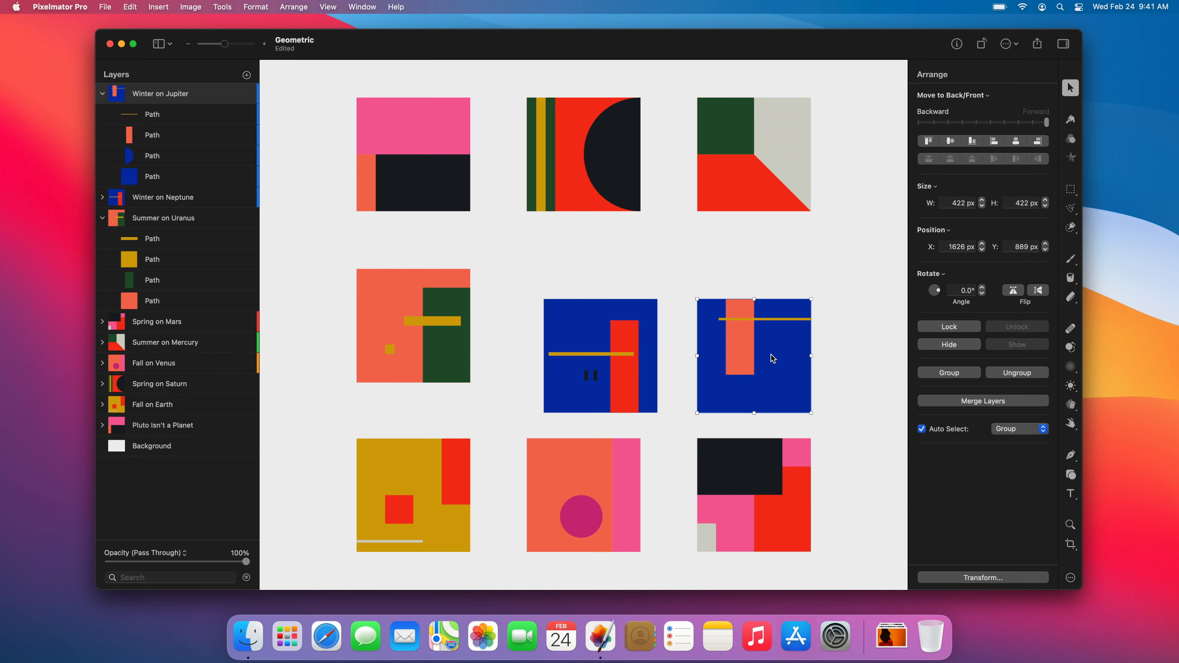
left_click(614, 354, "shift")
left_click(444, 332, "shift")
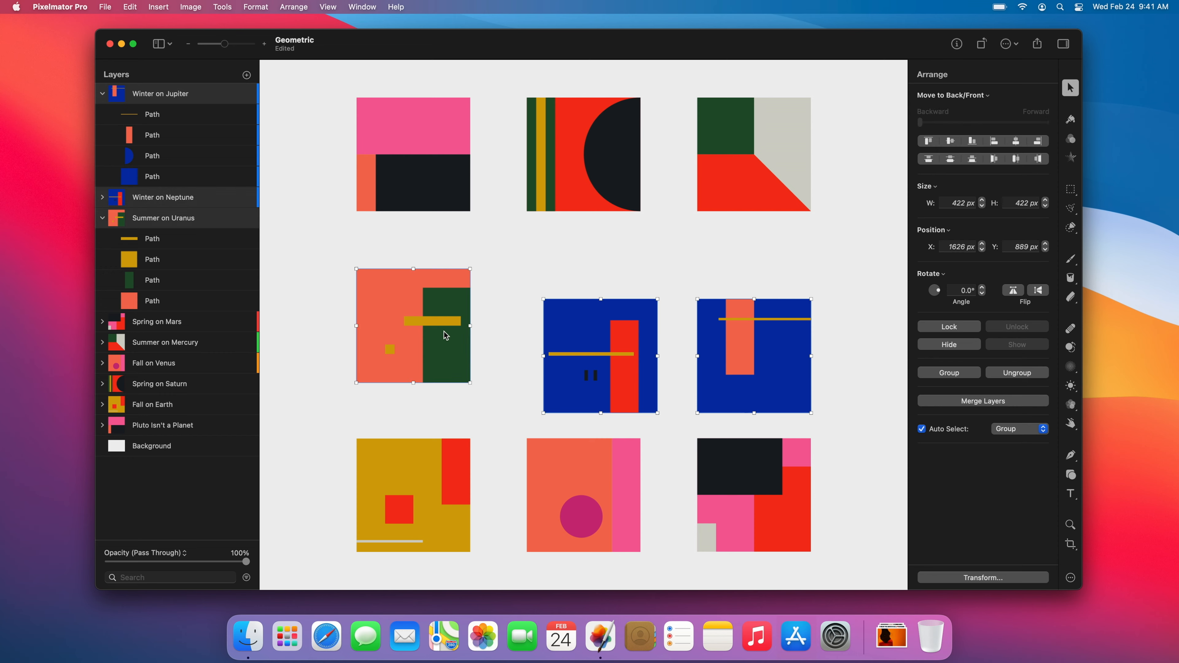
Select the Background layer and lock it.
left_click(339, 343)
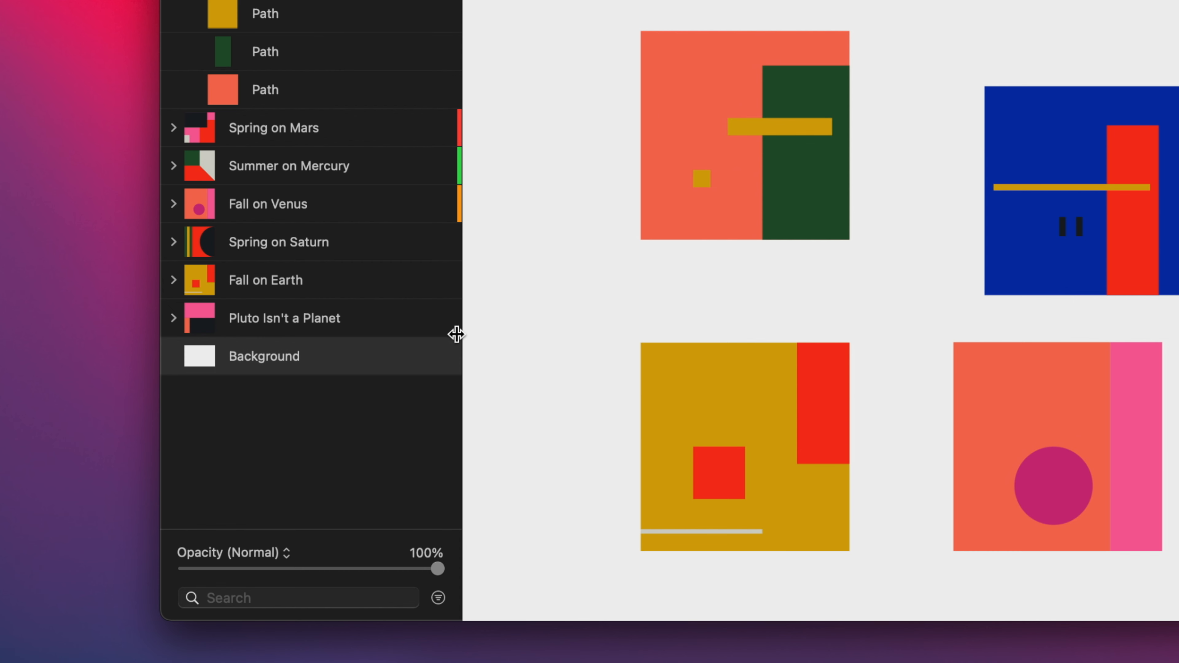
left_click(418, 356)
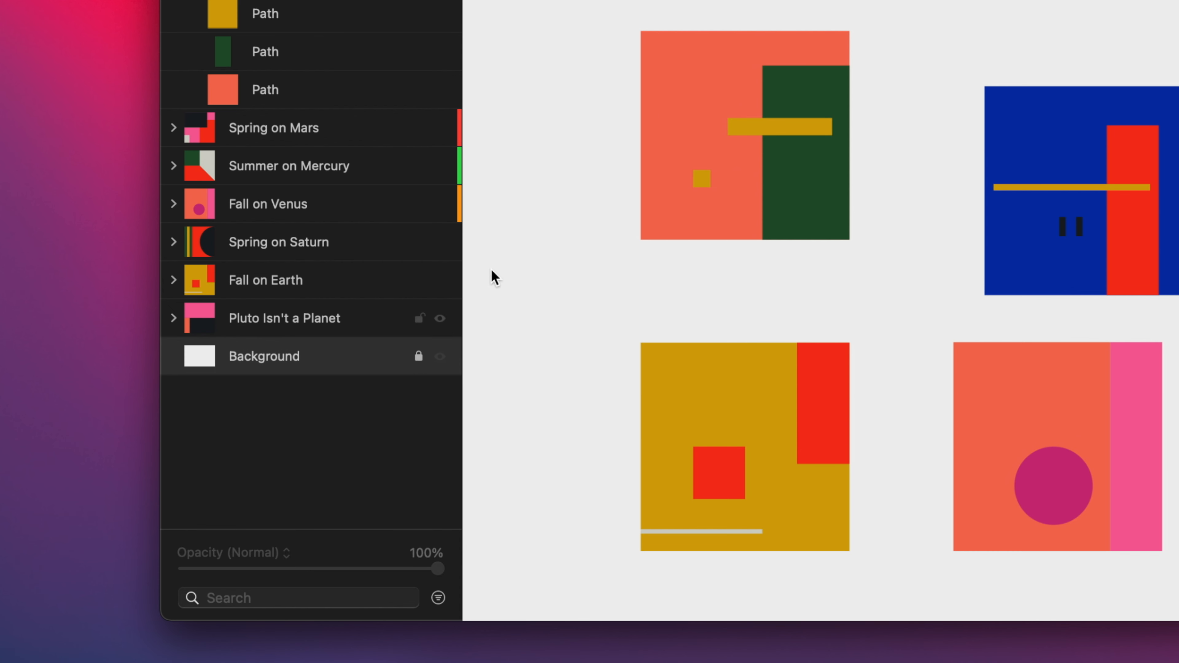
Select the three middle-row groups with a marquee, align their top edges and distribute their centers evenly horizontally.
left_click_drag(565, 142, 778, 377)
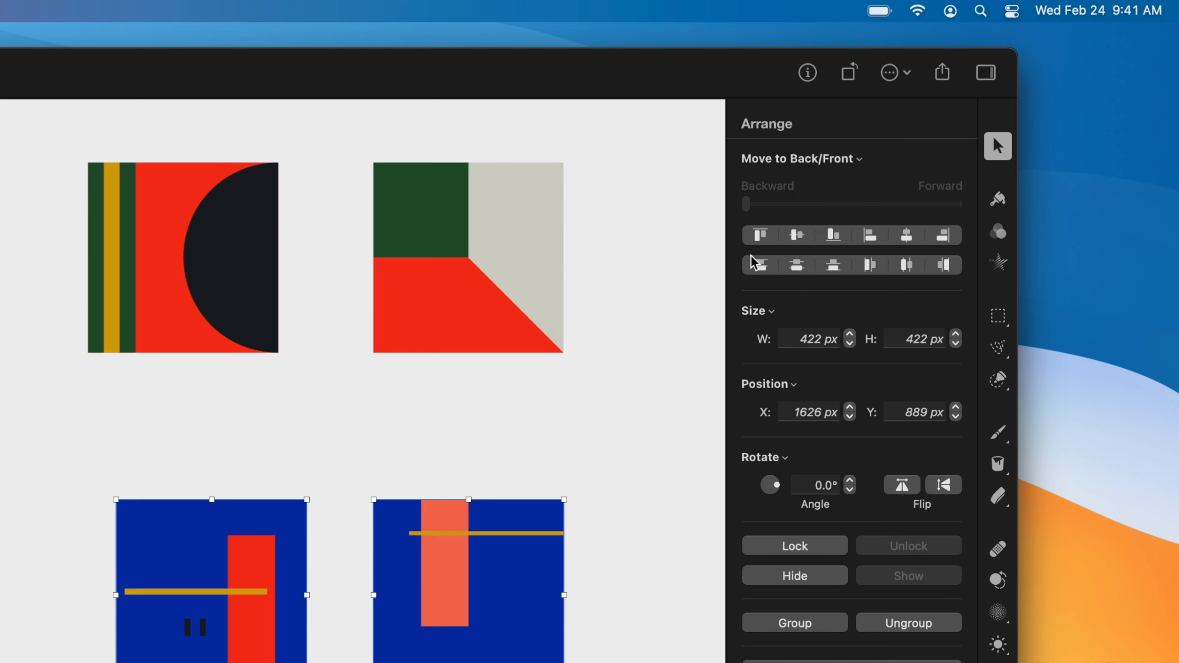
left_click(929, 141)
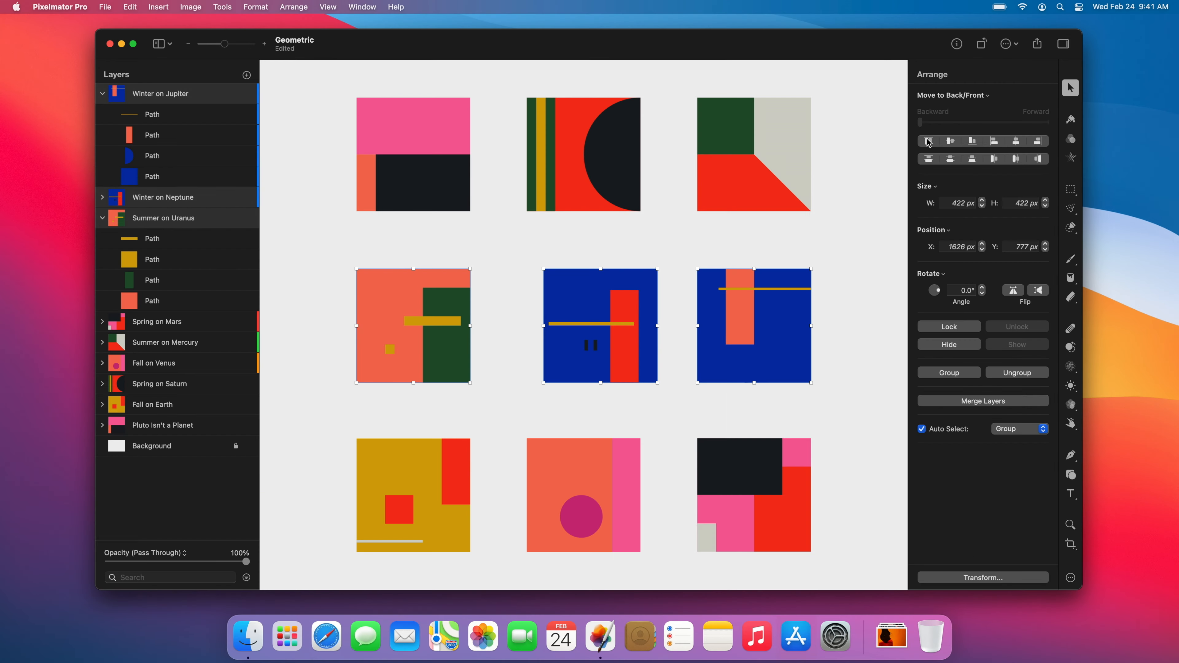
left_click(1016, 159)
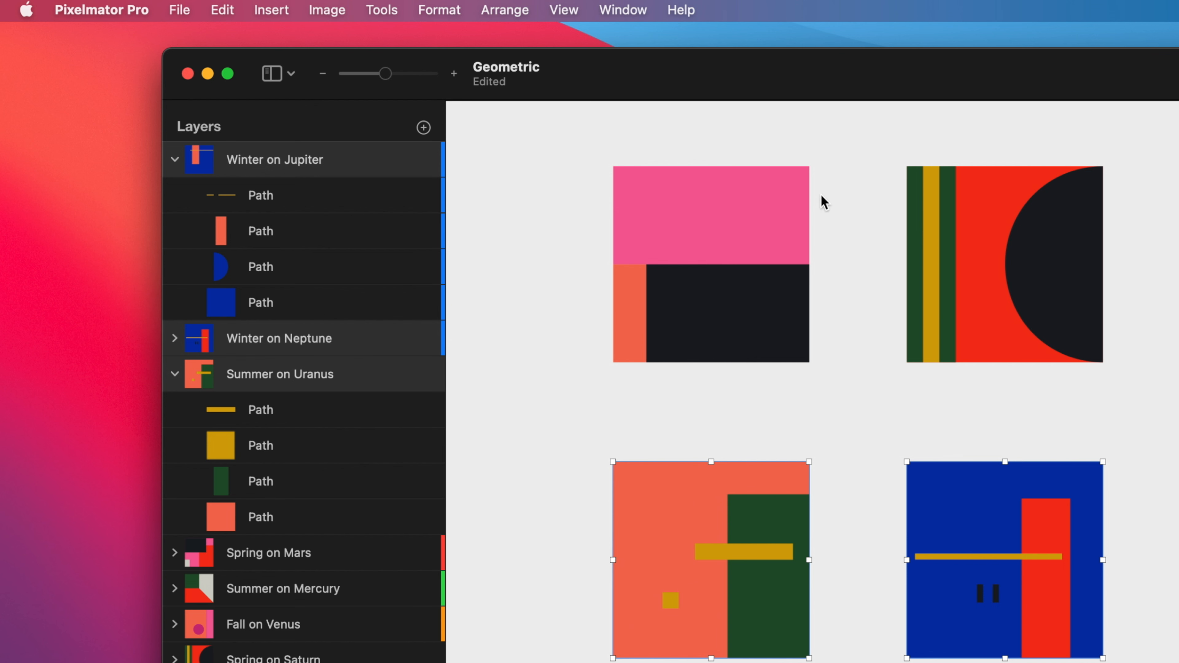
Show the rulers and place horizontal guides along the bottom and top edges of the top-row squares.
left_click(567, 10)
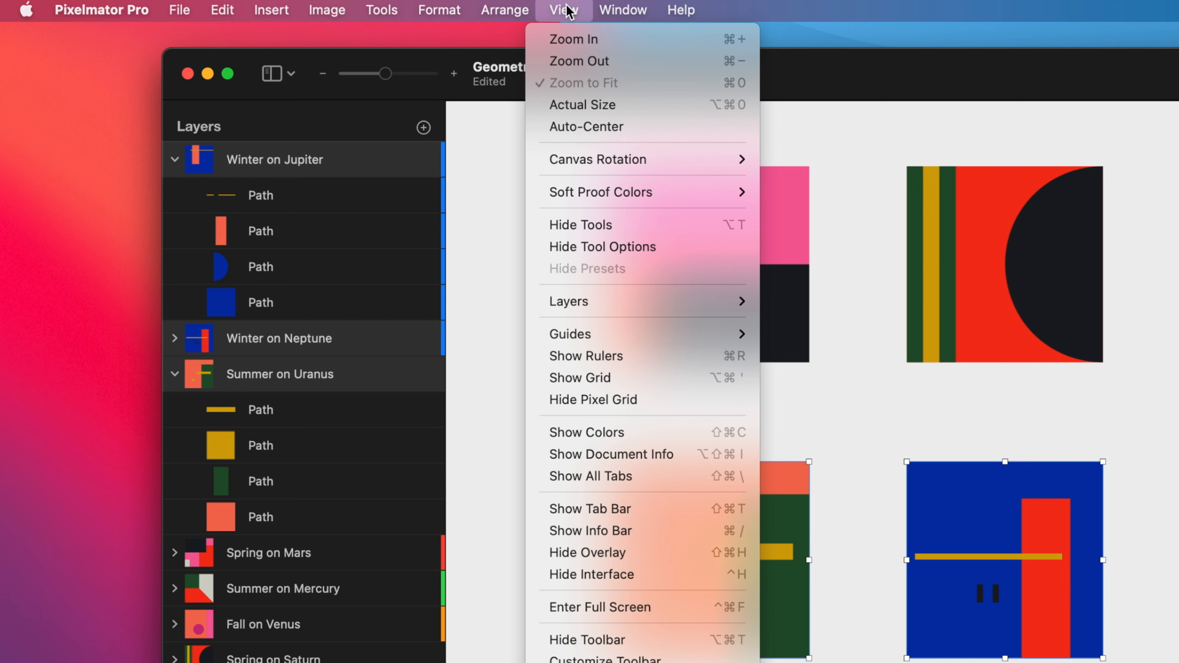
left_click(574, 355)
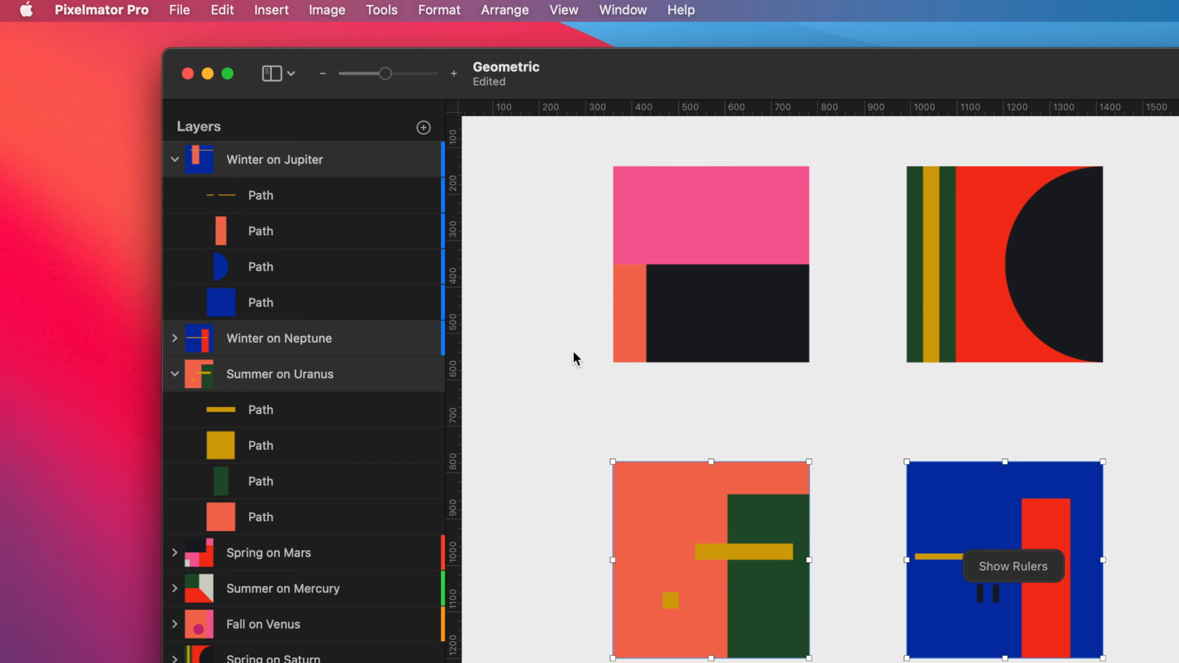
left_click_drag(706, 115, 709, 361)
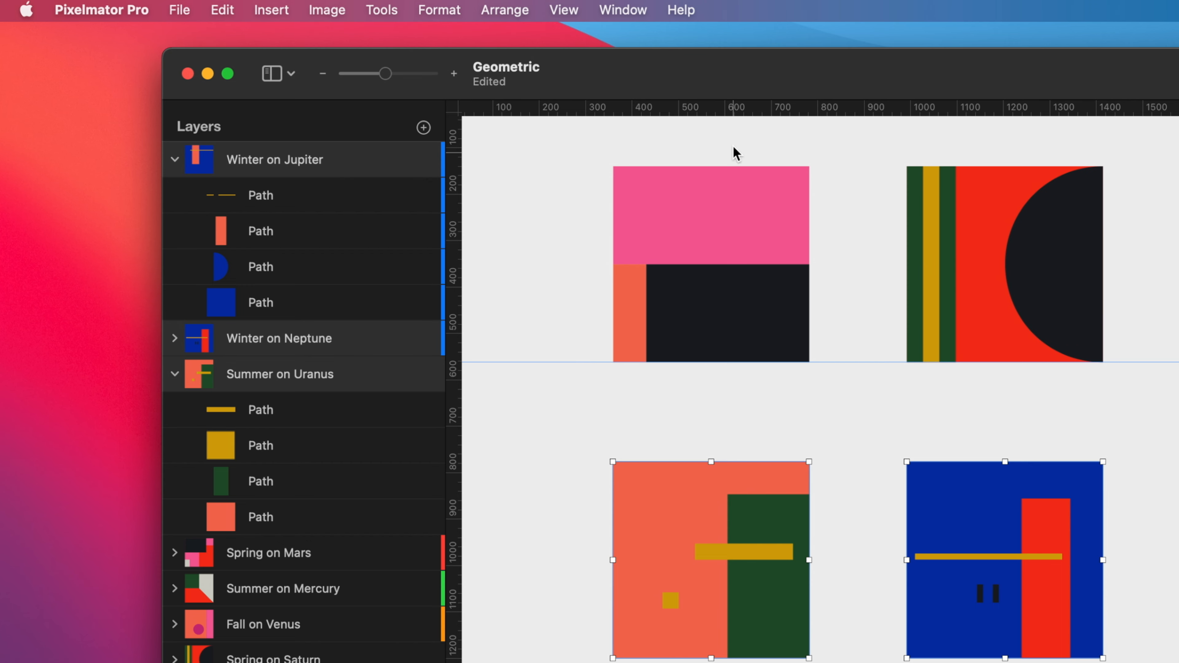
left_click_drag(732, 110, 729, 166)
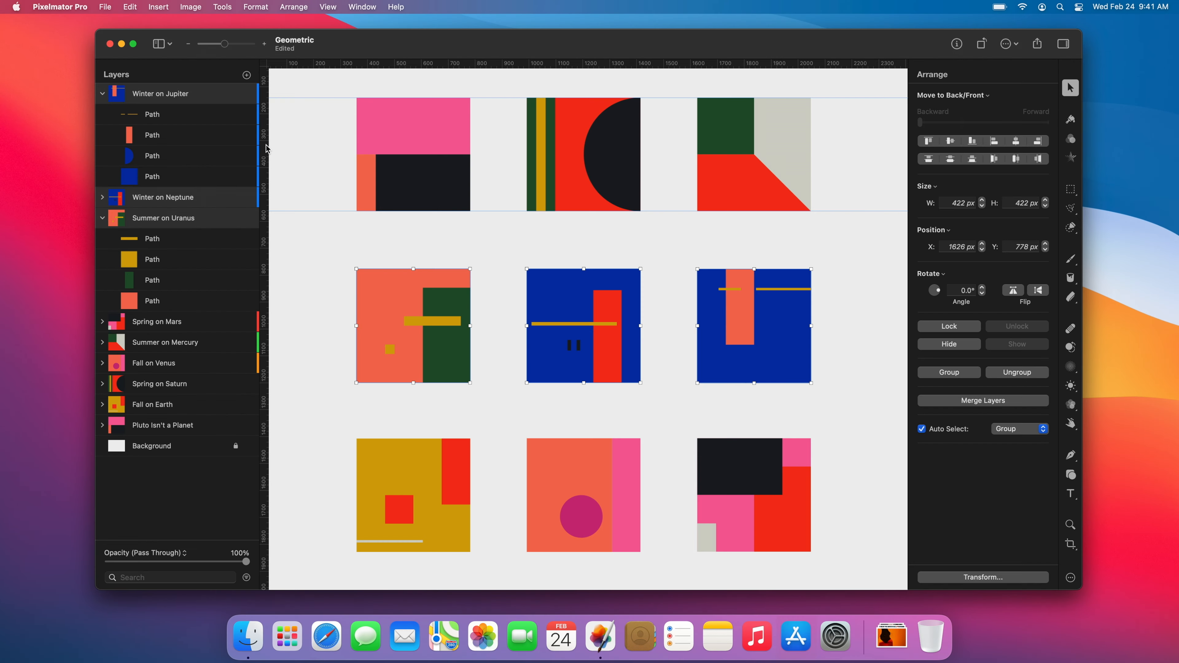
Place a vertical guide along the first column's right edge and add another vertical guide at exactly 360 pixels.
left_click_drag(454, 255, 770, 272)
left_click_drag(447, 160, 469, 161)
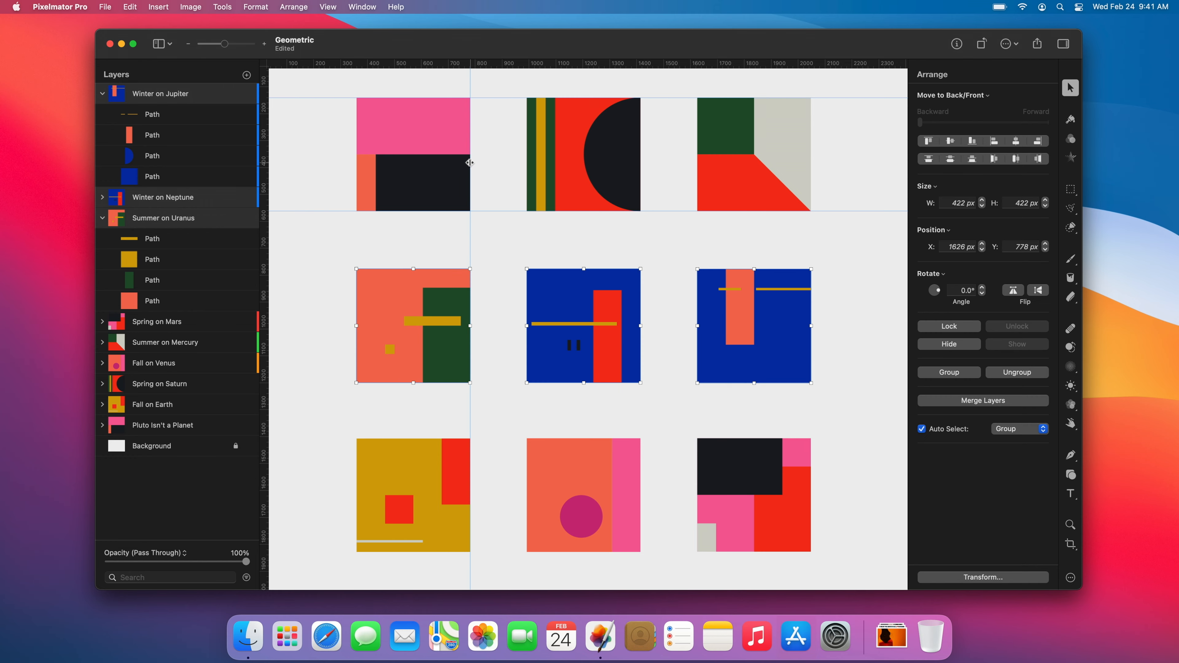
double_click(265, 175)
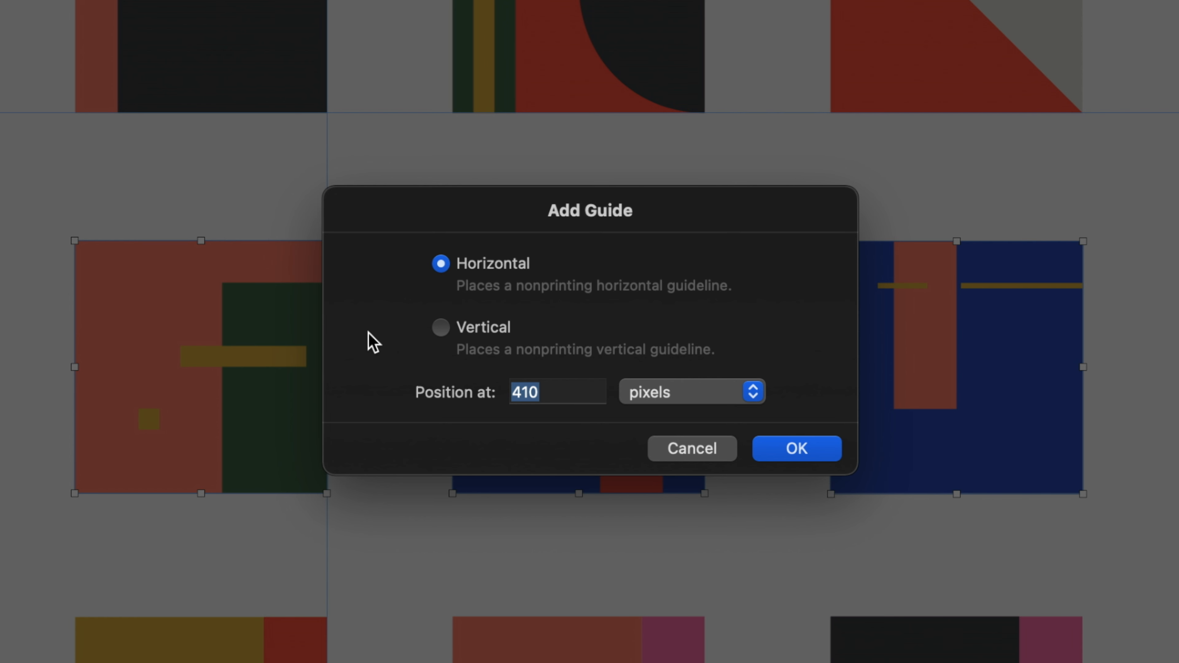
left_click(439, 329)
type("360")
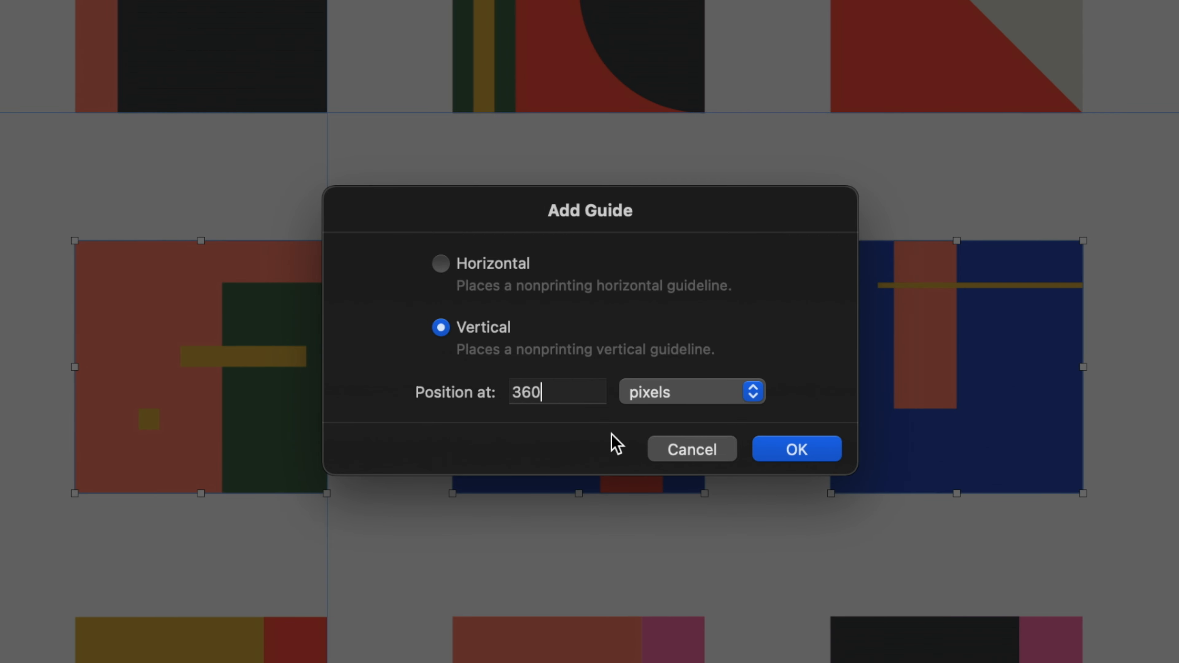
left_click(780, 453)
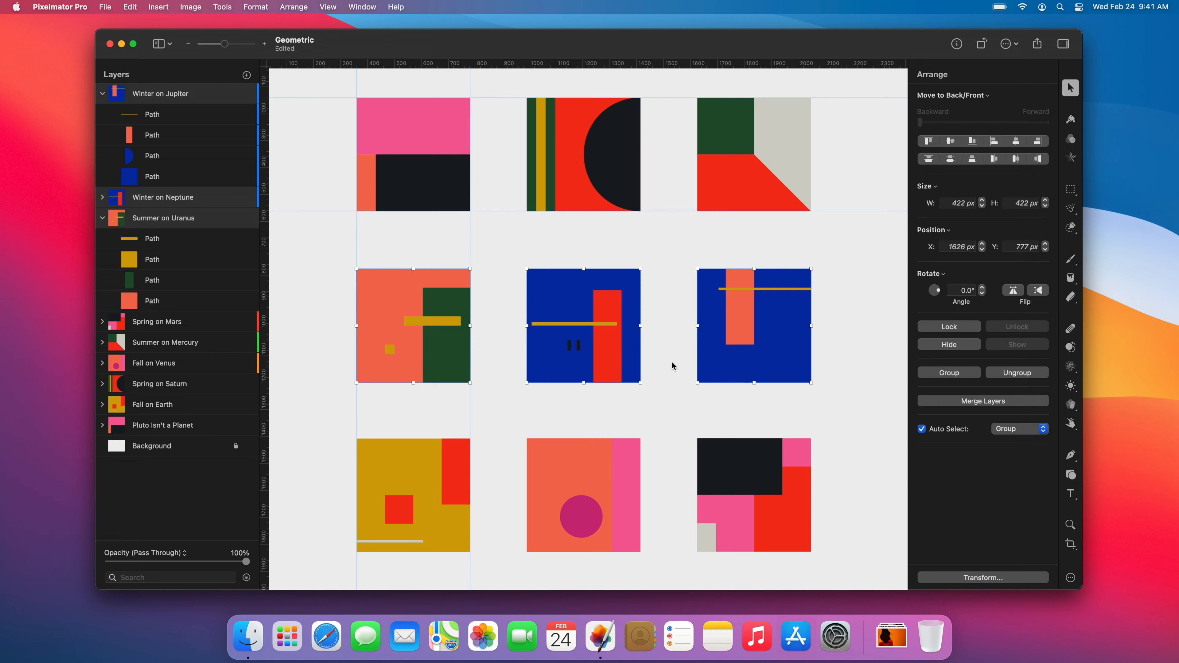
Select the Pluto Isn't a Planet group, turn off Auto Select, and try moving the group to the canvas center and back.
mouse_move(427, 159)
left_mouse_down()
mouse_move(483, 226)
mouse_move(429, 164)
left_mouse_up()
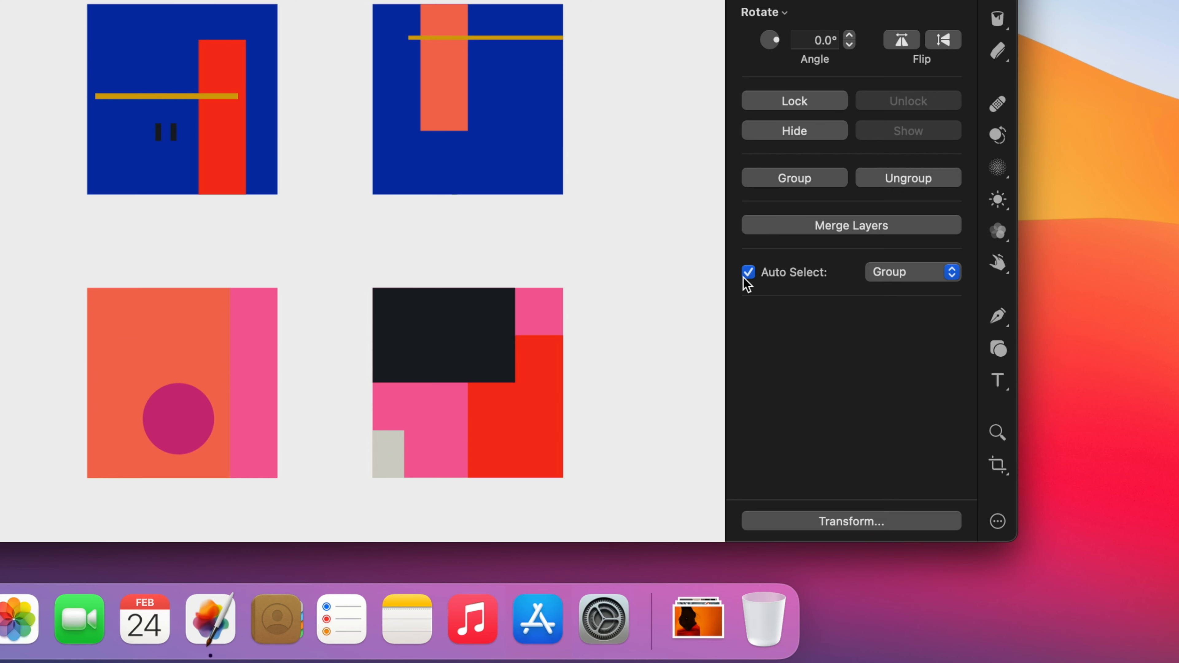
left_click(922, 429)
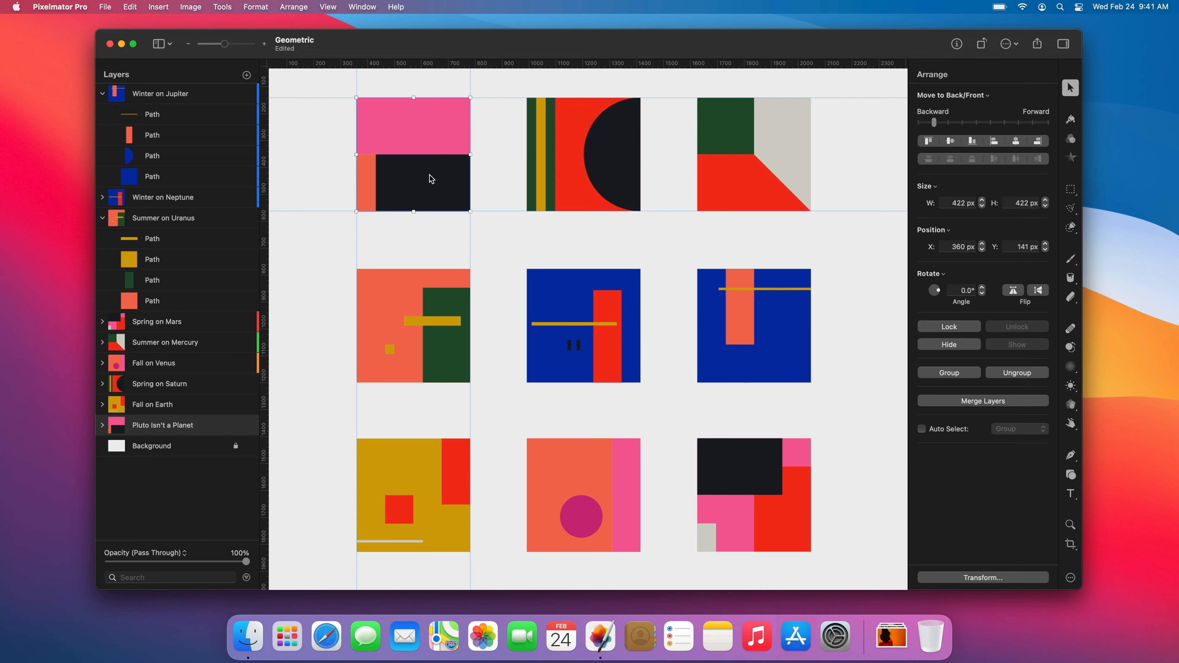
left_click_drag(433, 179, 576, 338)
left_click_drag(576, 338, 431, 178)
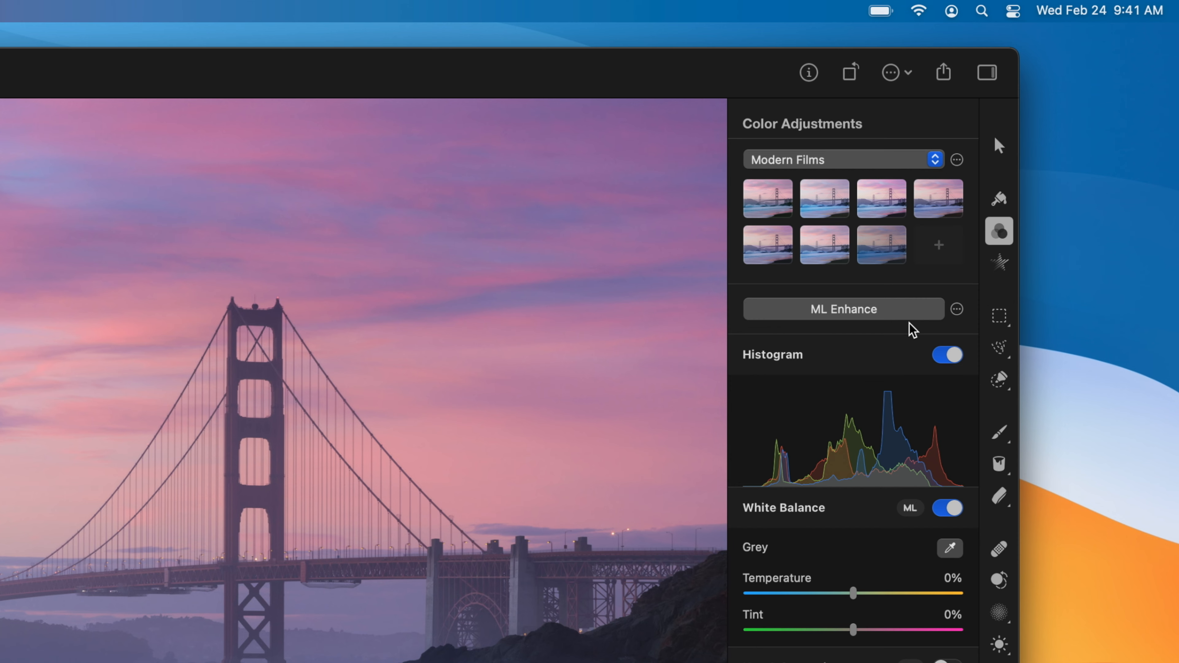
Apply ML Enhance to the Golden Gate Bridge photo and set the white balance temperature to 43%.
left_click(1015, 187)
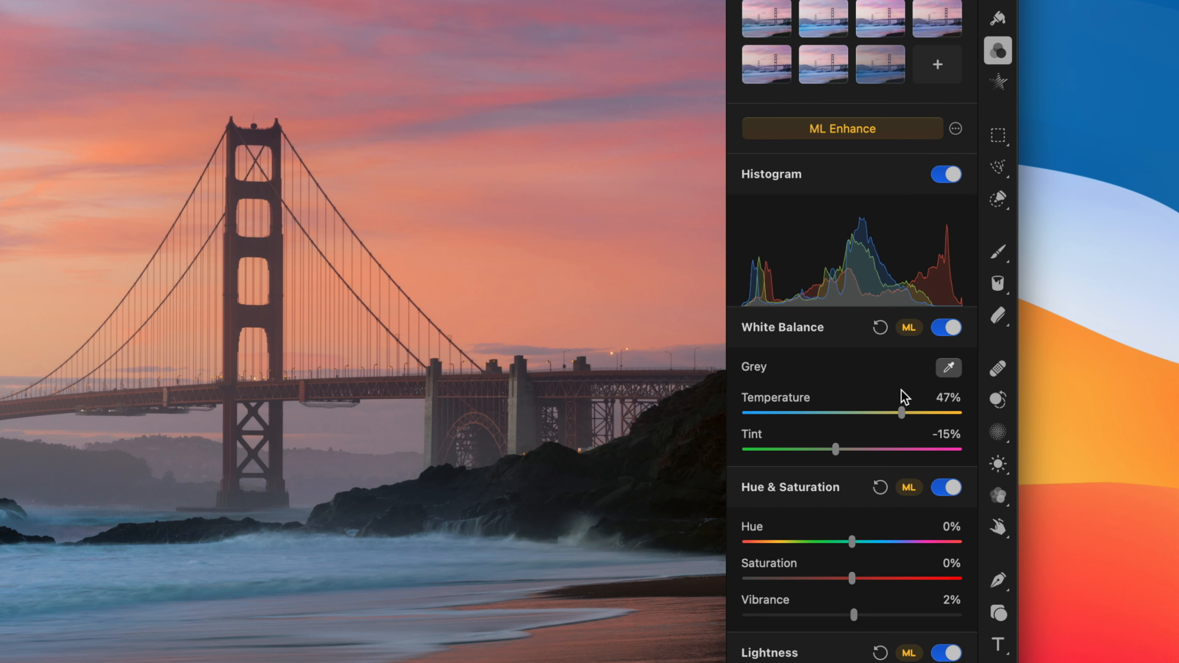
mouse_move(902, 411)
left_mouse_down()
mouse_move(930, 413)
mouse_move(897, 416)
left_mouse_up()
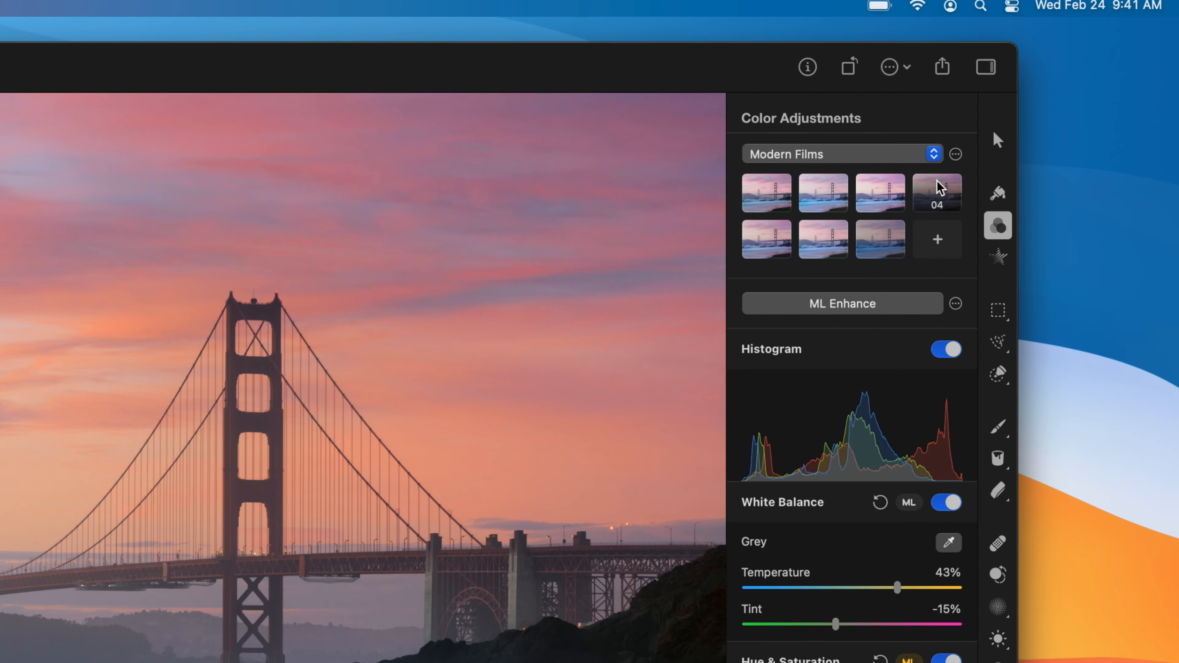
Switch the color adjustment presets to the Cinematic collection.
left_click(935, 157)
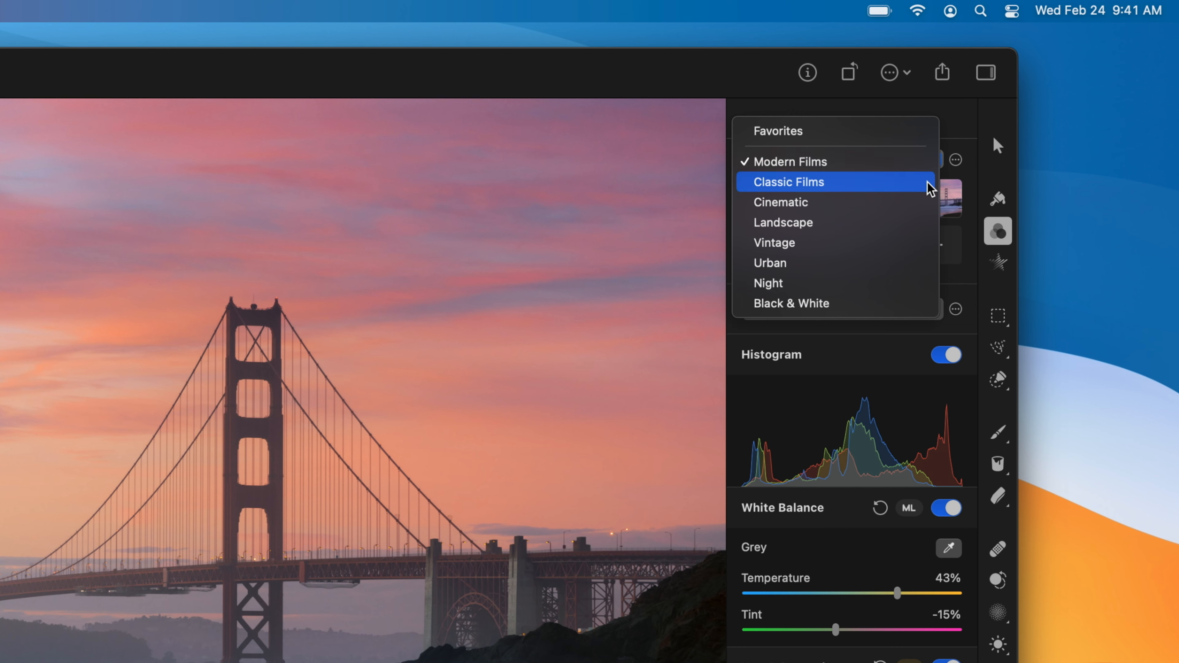
left_click(924, 203)
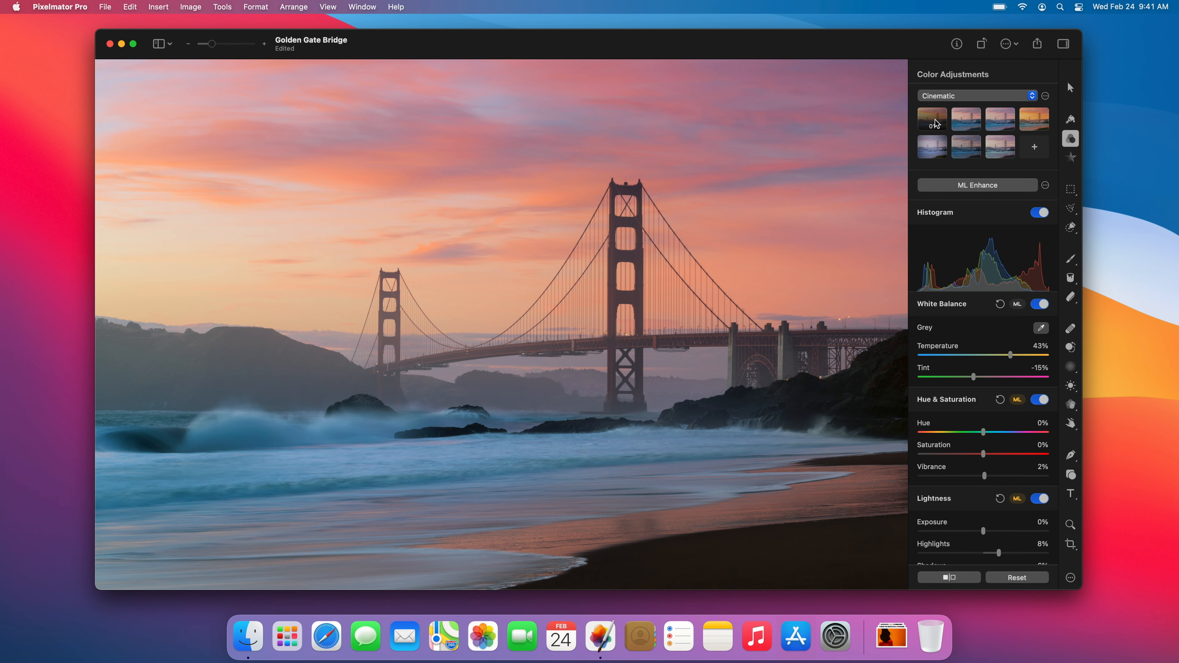
Try the first Cinematic preset on the Golden Gate Bridge photo and apply the fourth Cinematic preset instead.
left_click(934, 120)
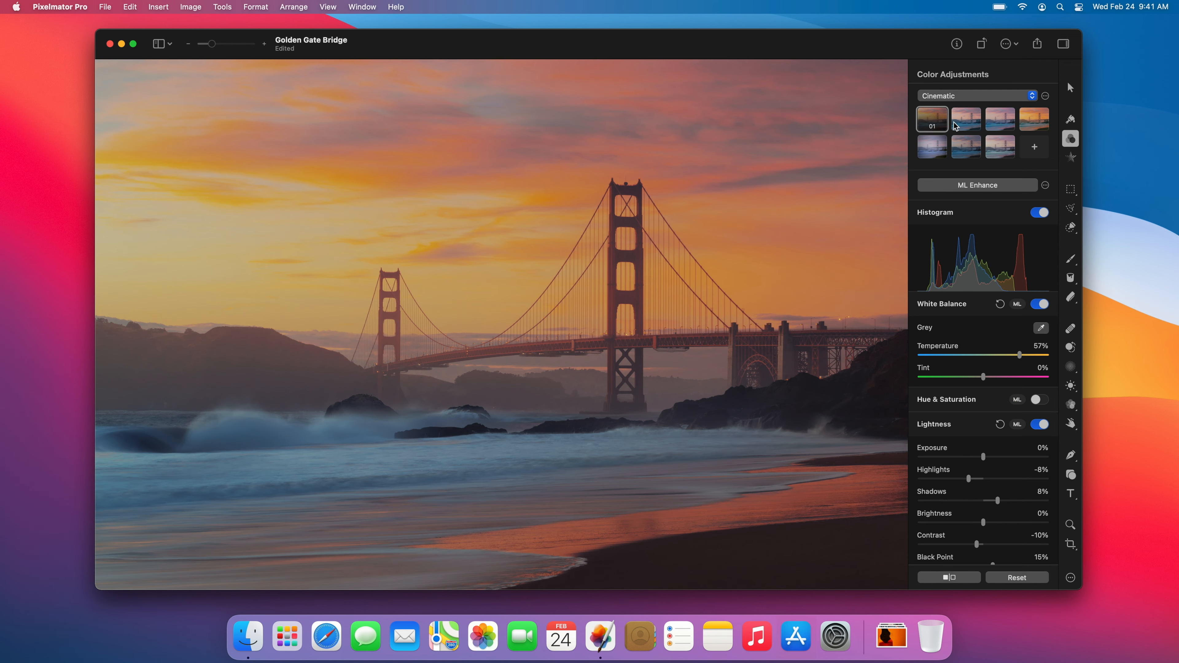
left_click(1034, 123)
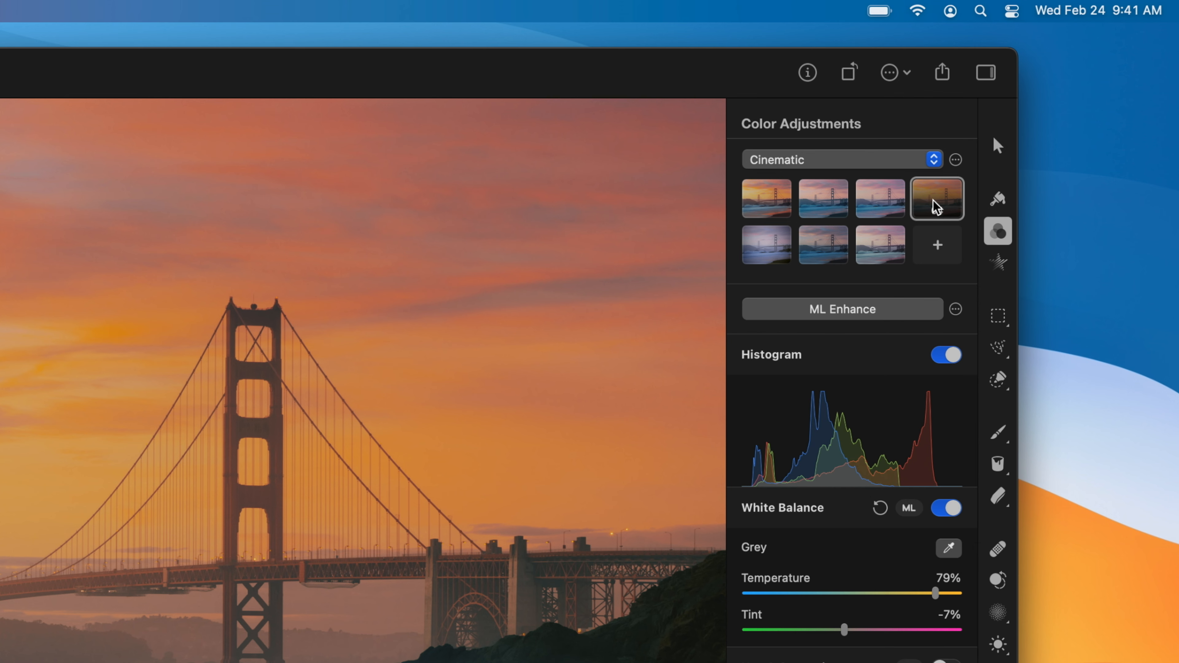
Add the applied fourth Cinematic preset to the favorites and show the Favorites preset collection.
right_click(936, 206)
left_click(950, 212)
left_click(934, 159)
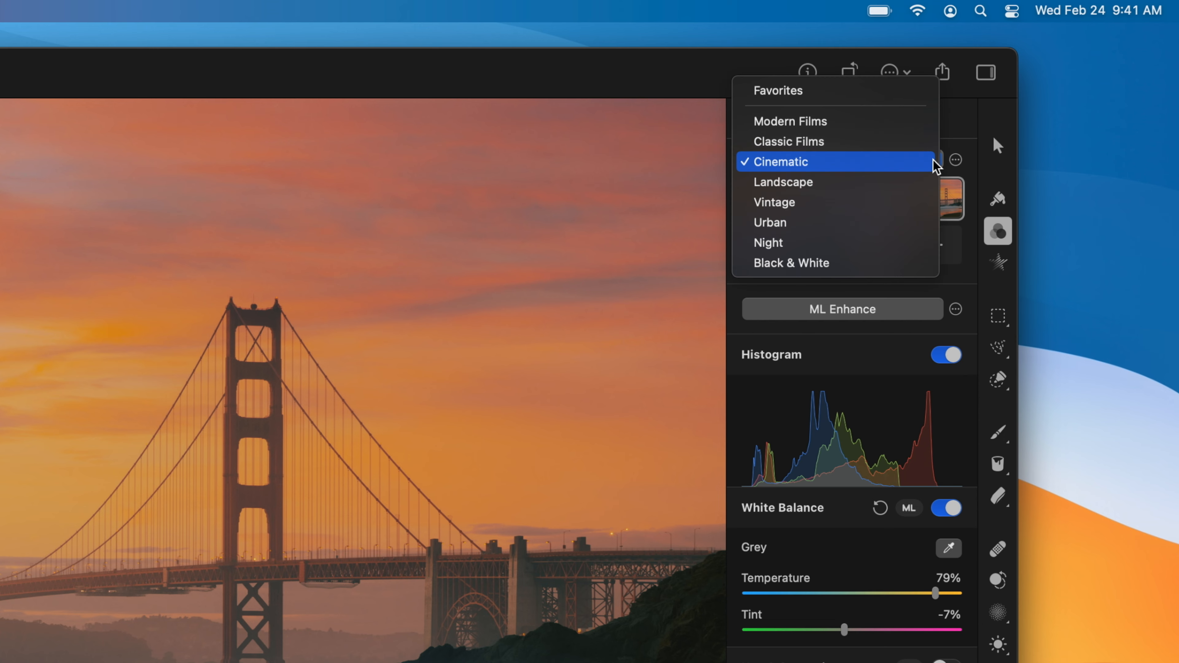
left_click(922, 93)
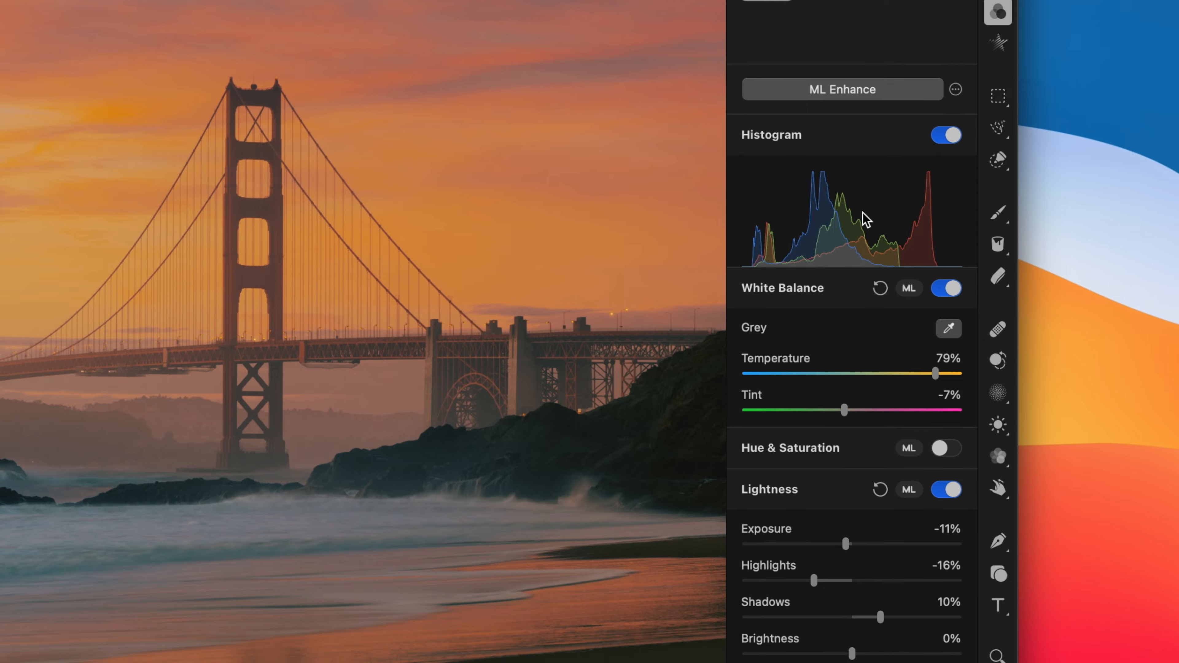
Review the list of color adjustments that can be shown or hidden.
scroll(855, 192, "down", 15)
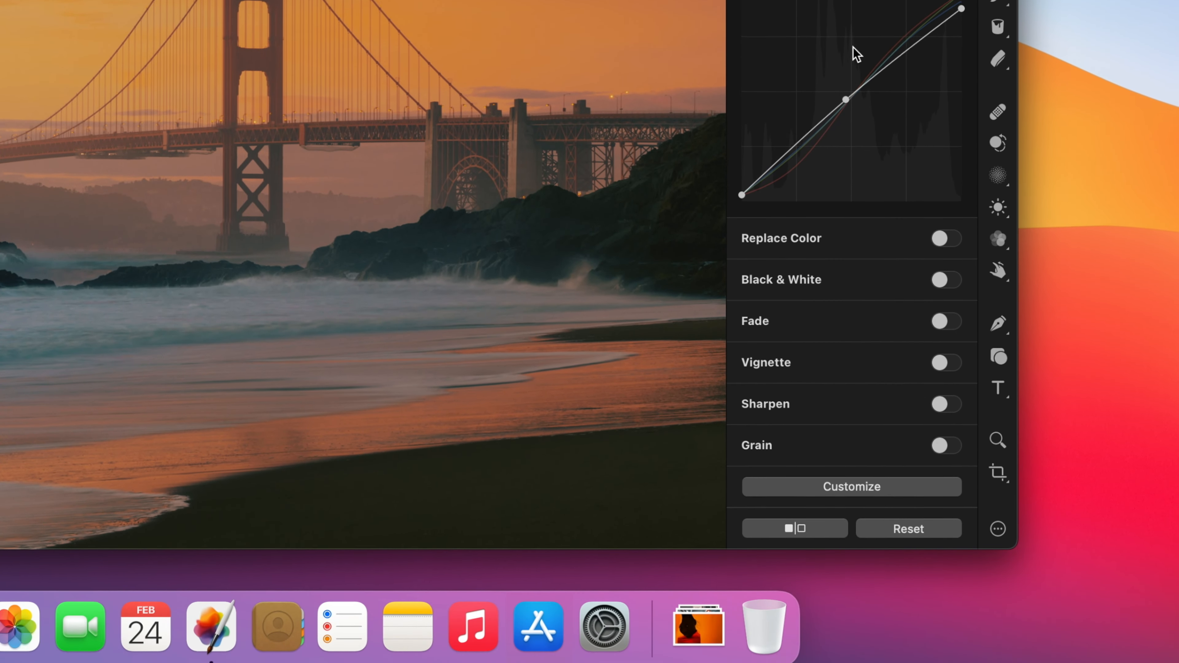
left_click(889, 483)
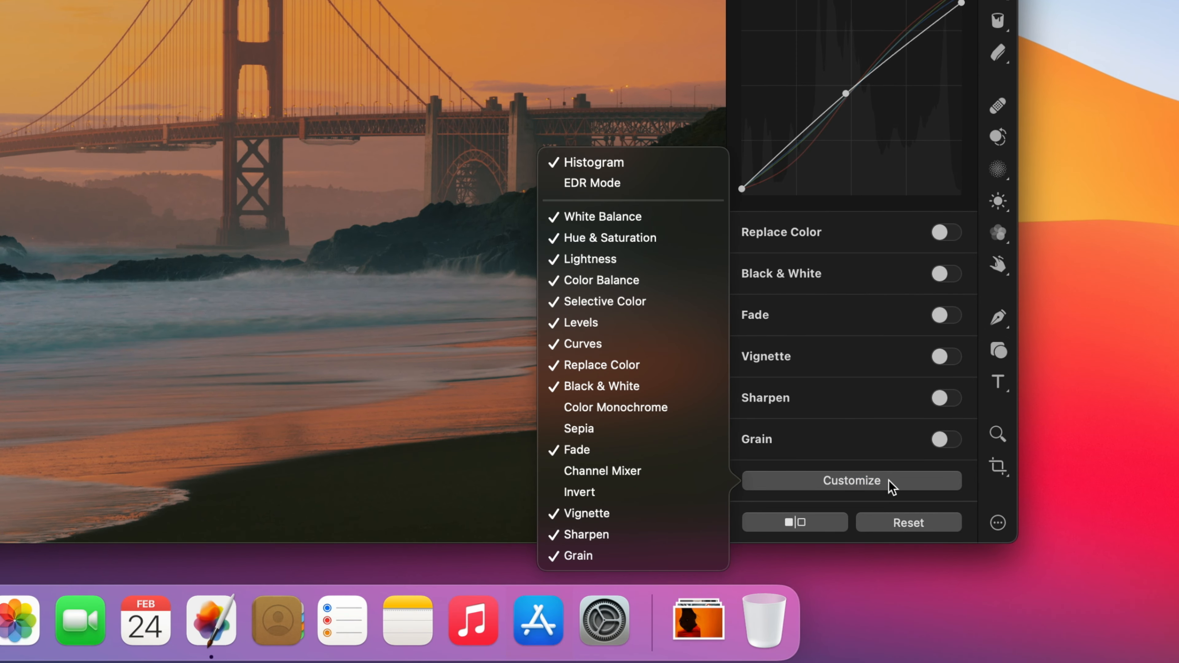
left_click(890, 483)
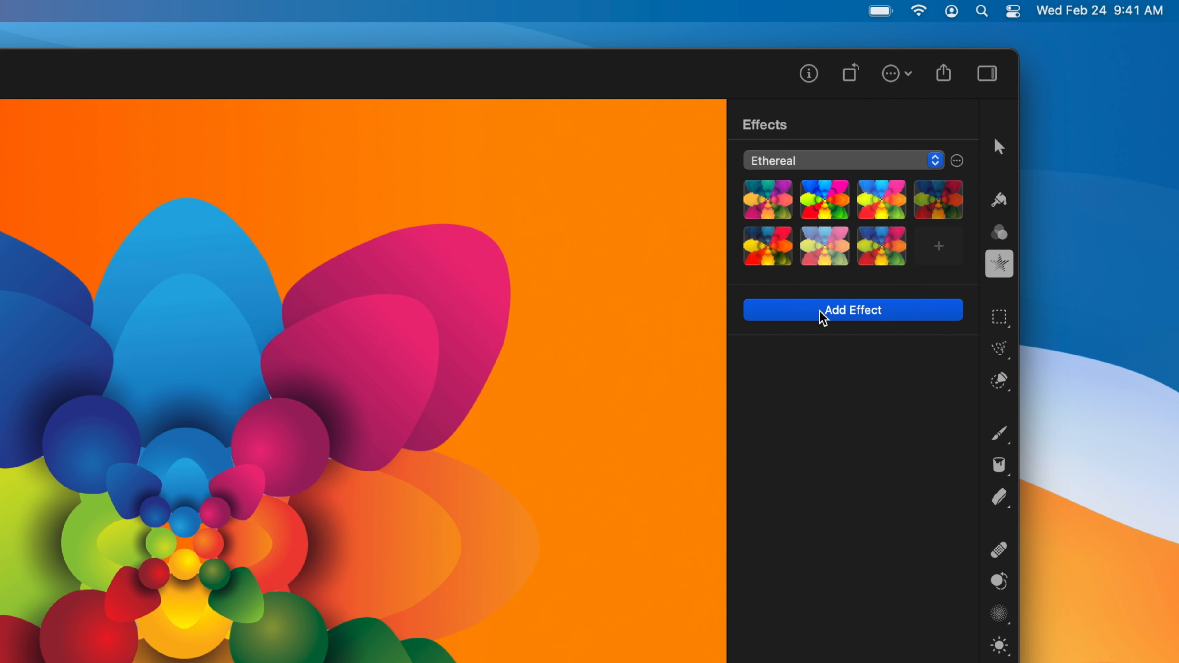
Browse the Distortion, Sharpen, Color Adjustments and Tile categories of effects available for the Mandala group.
left_click(963, 186)
left_click(702, 413)
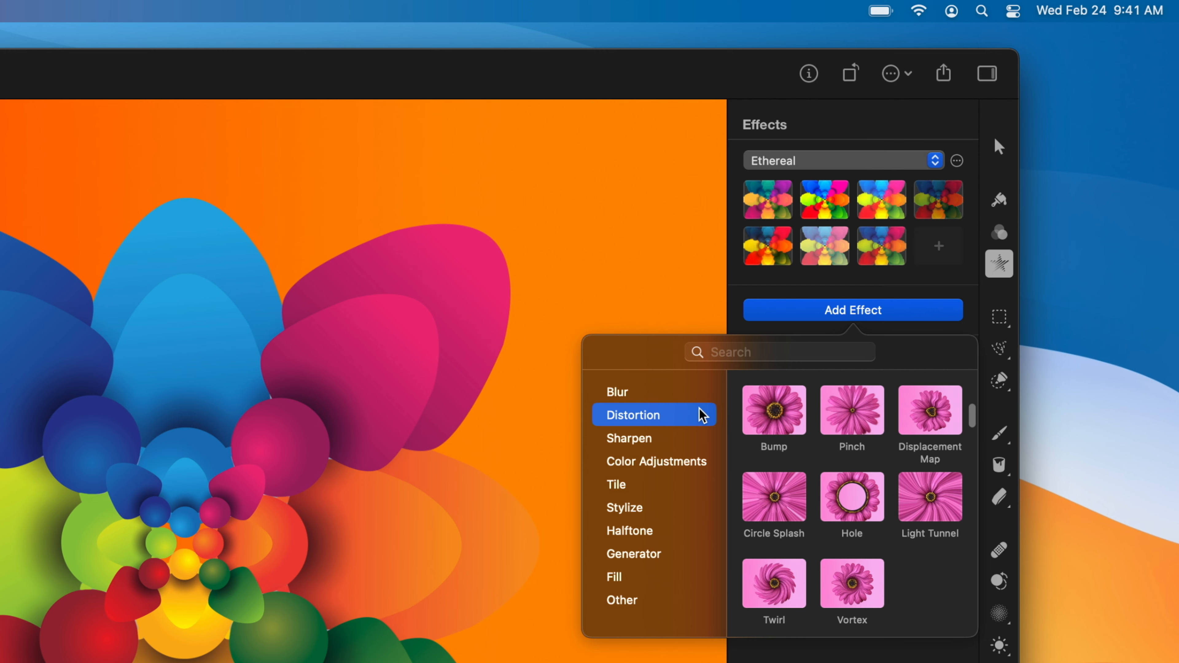
left_click(700, 436)
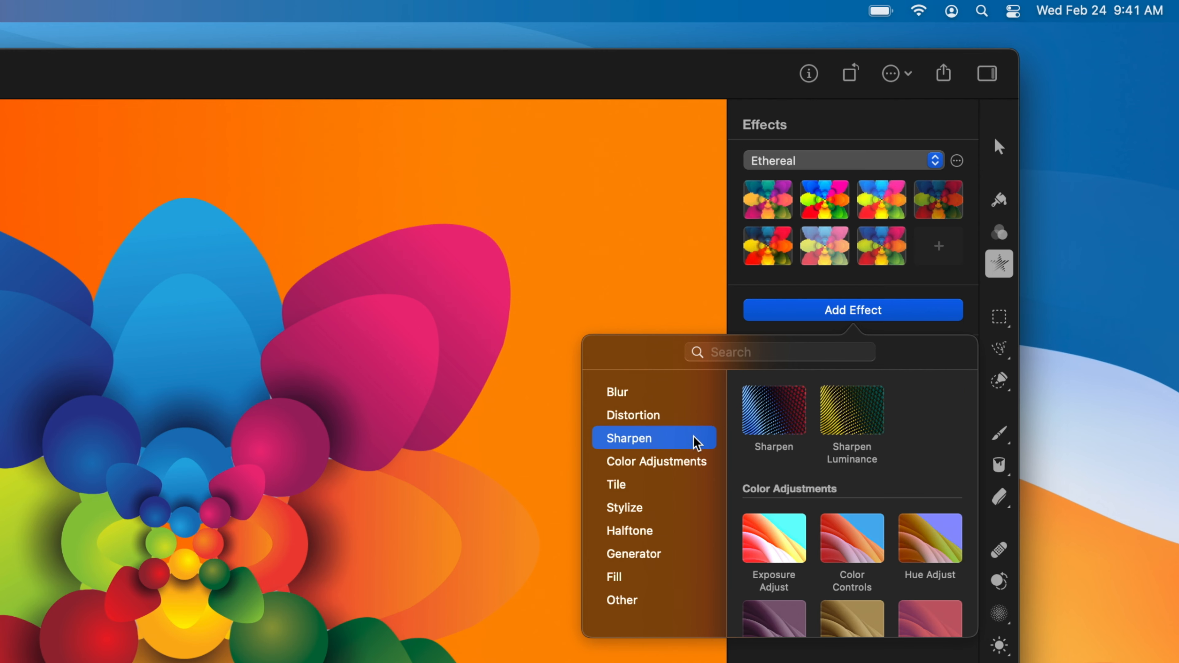
left_click(693, 464)
left_click(692, 486)
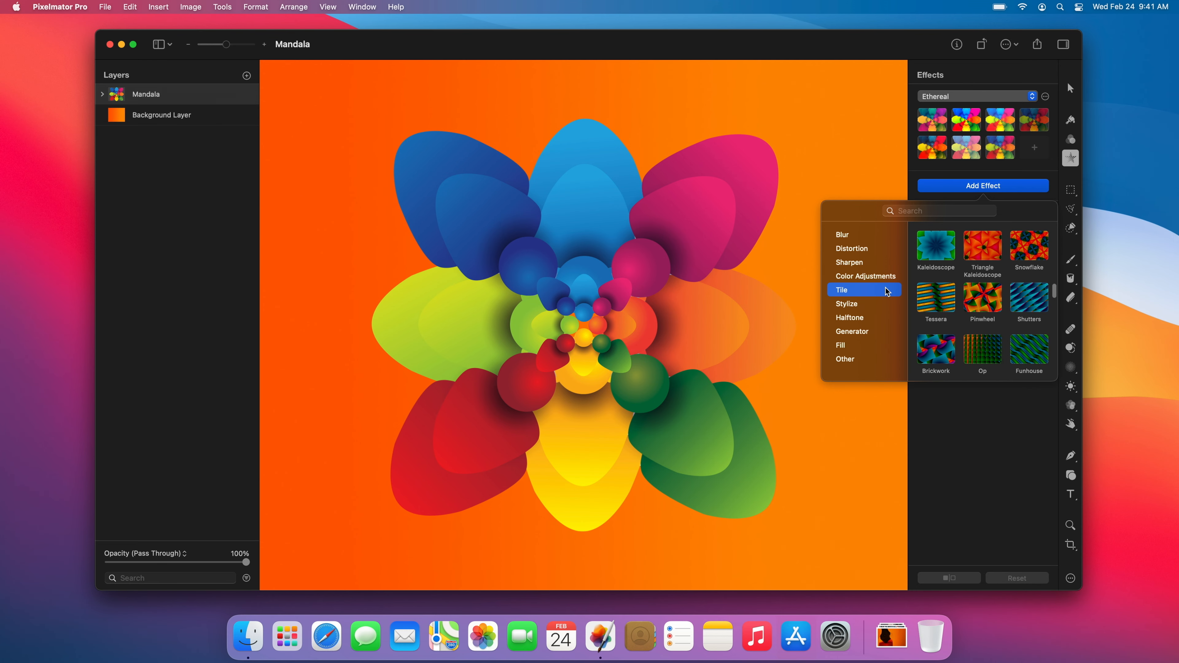
left_click(943, 191)
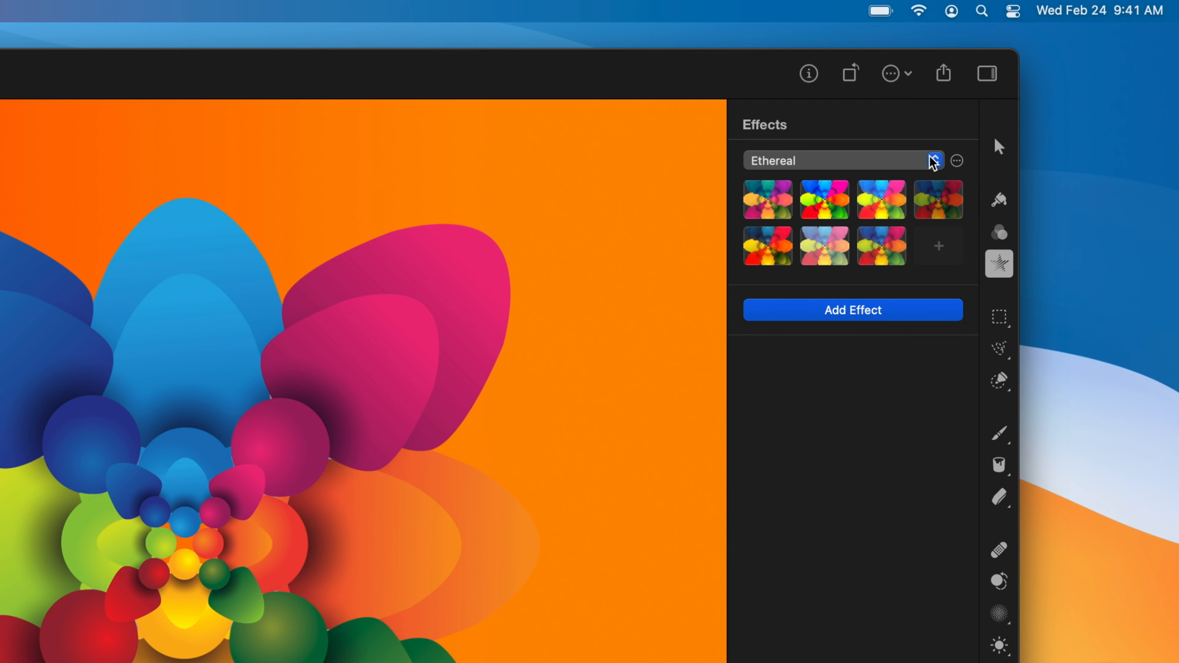
Apply preset 02 from the Mandala effects collection to the Mandala group and set the Kaleidoscope angle to 302.1°.
left_click(1031, 97)
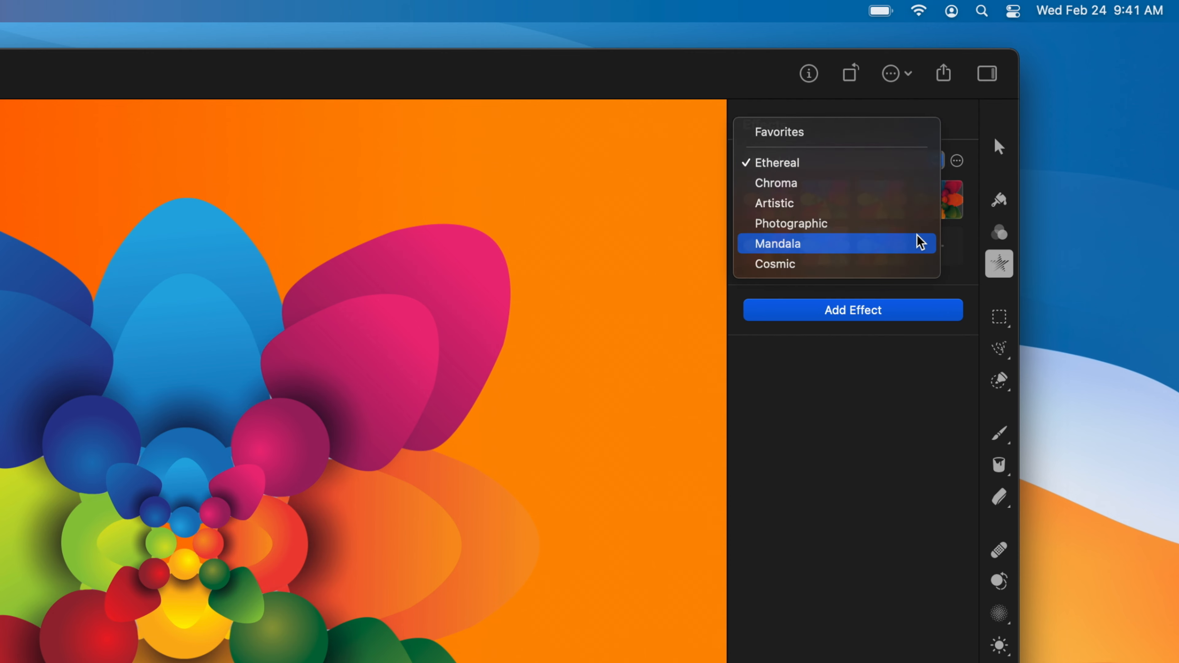
left_click(921, 243)
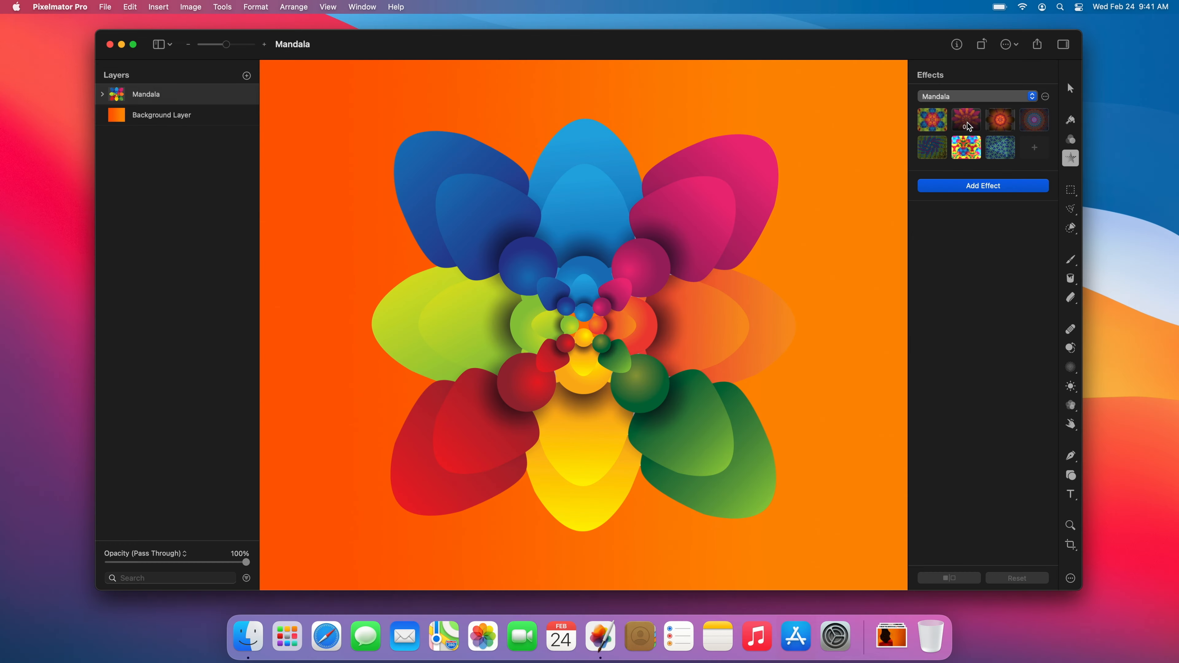
left_click(828, 209)
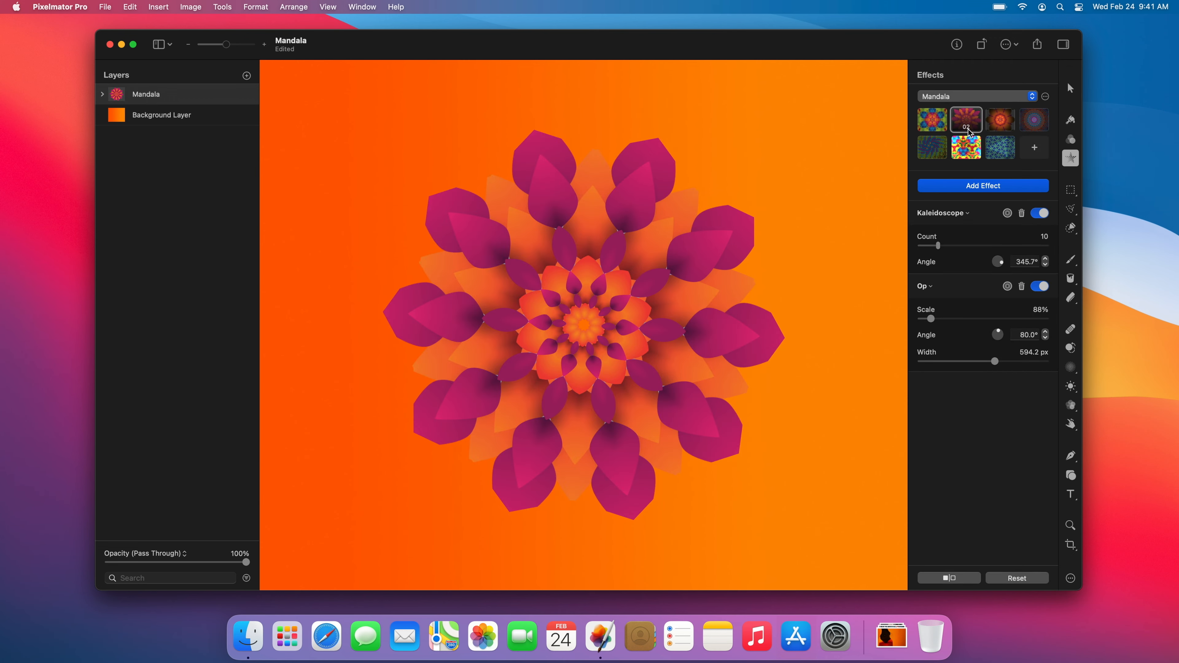
left_click_drag(1003, 263, 1000, 265)
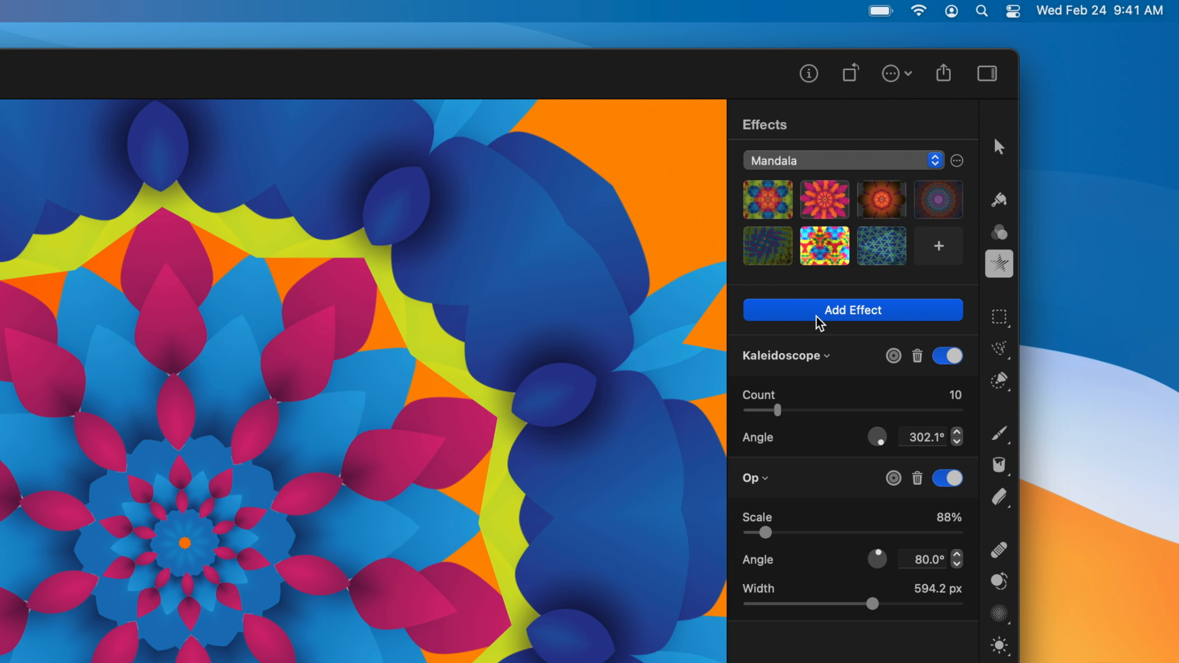
Add the Op effect from the Tile category to the Mandala group and move it below Kaleidoscope in the effect order.
left_click(961, 187)
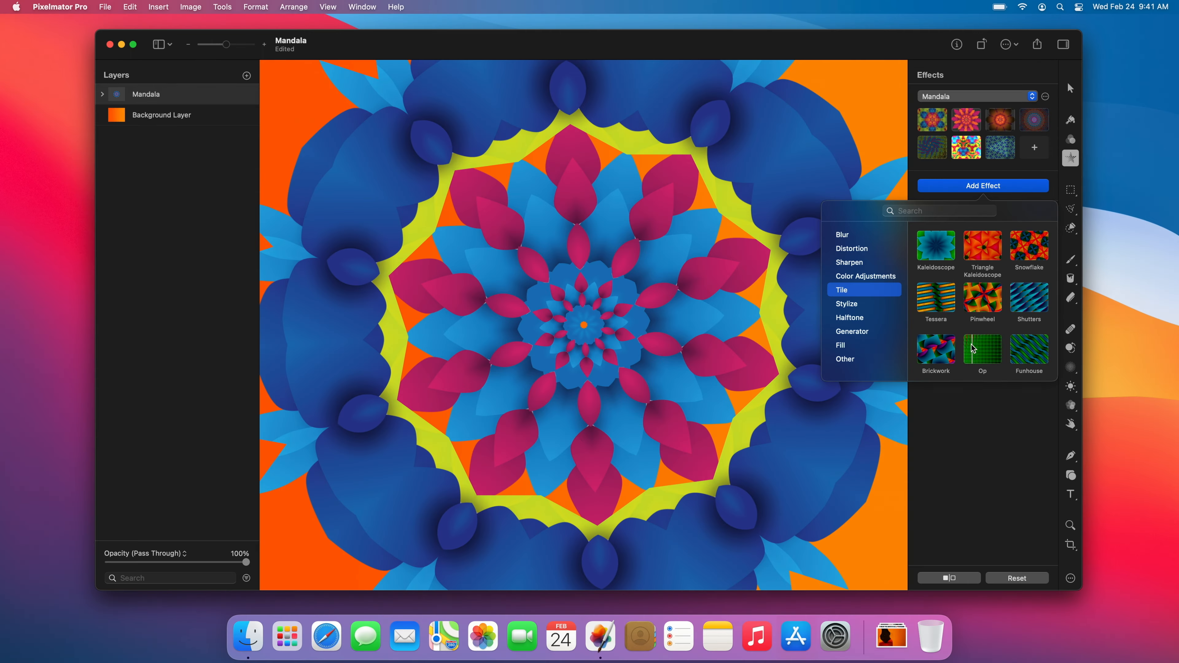
left_click(974, 348)
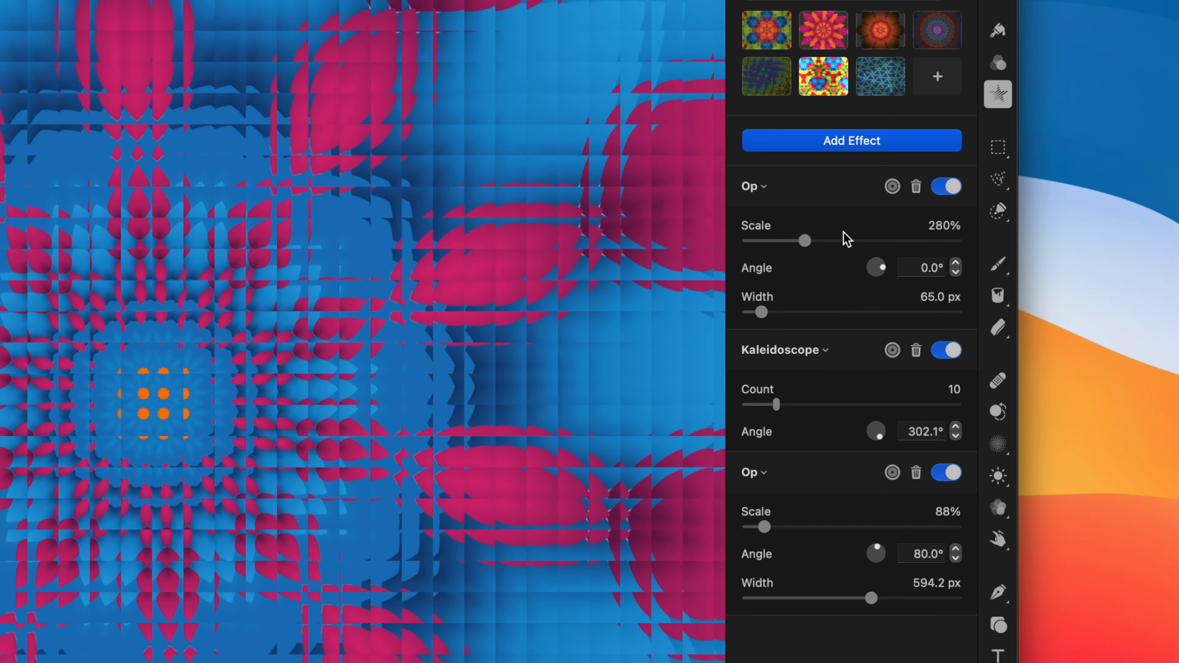
left_click_drag(977, 217, 983, 287)
left_click_drag(851, 311, 853, 373)
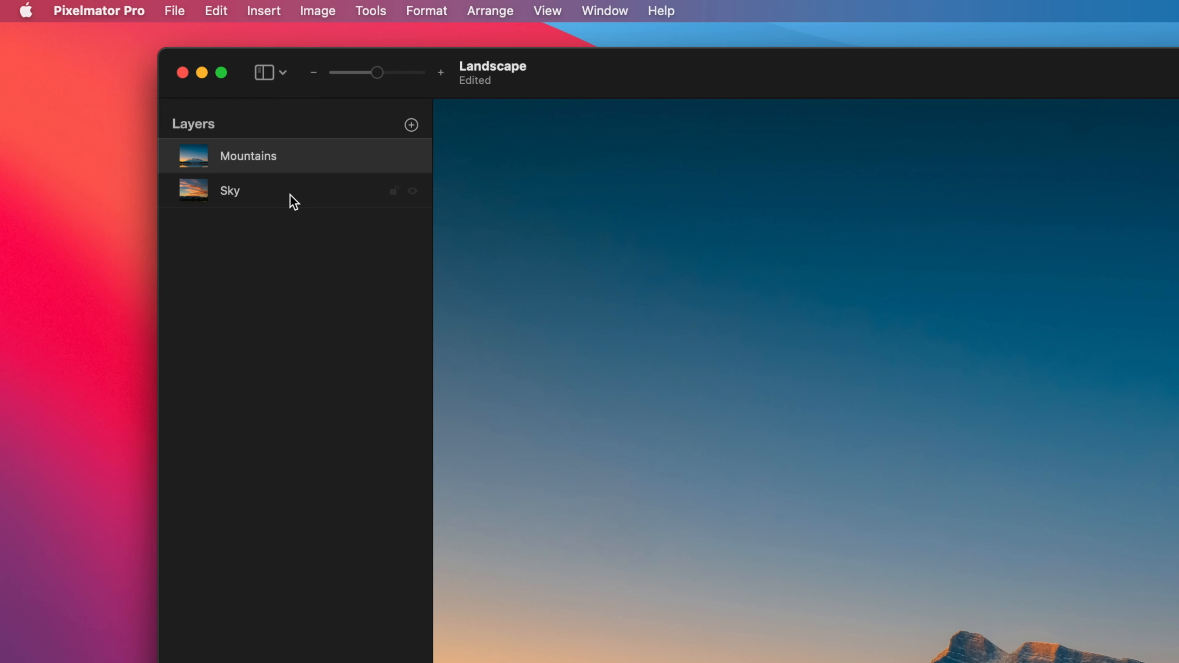
Add a mask to the Mountains layer in the Landscape document.
right_click(311, 156)
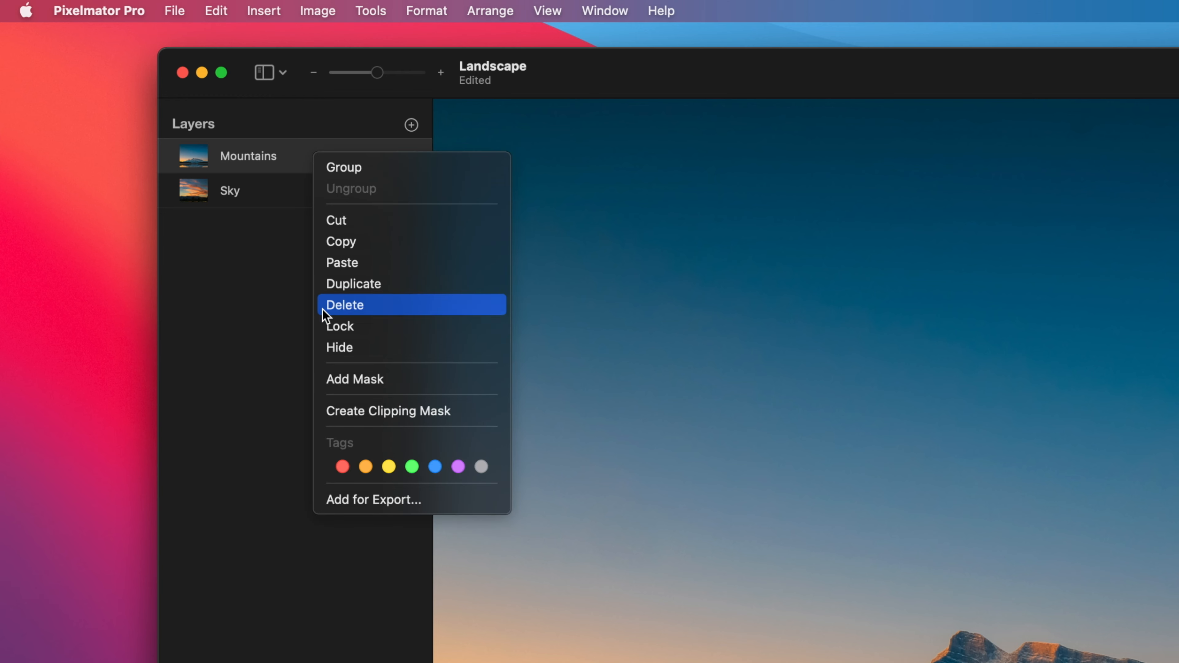
left_click(329, 379)
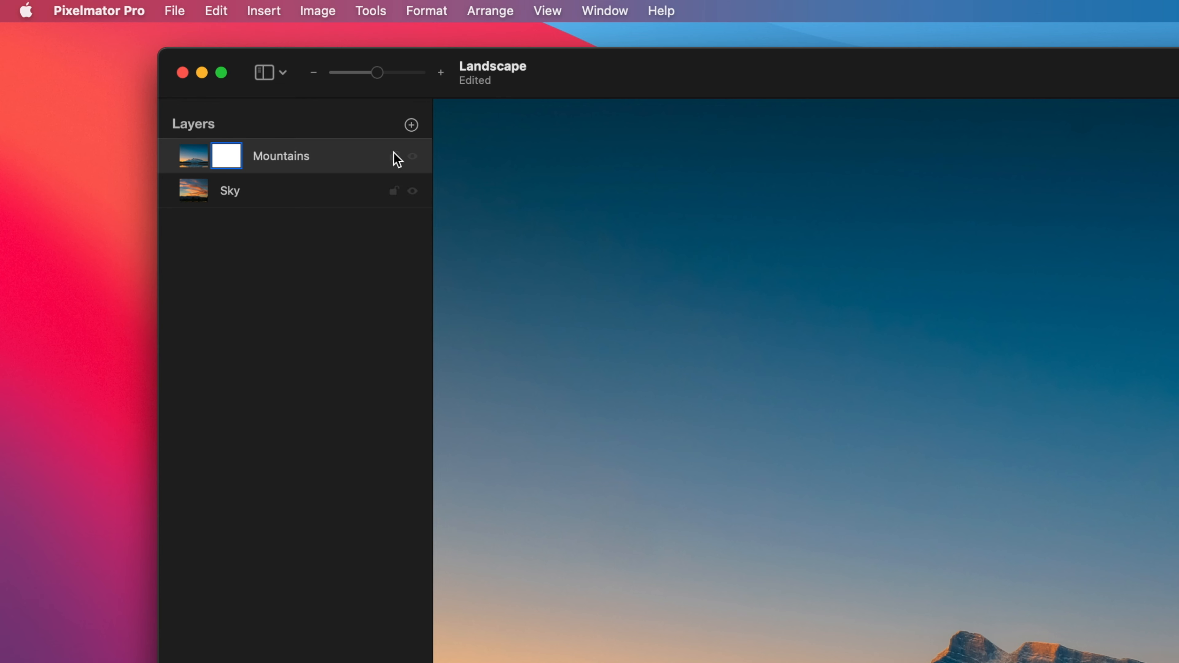
Invert the colors of the Mountains layer mask and undo the inversion.
left_click(431, 7)
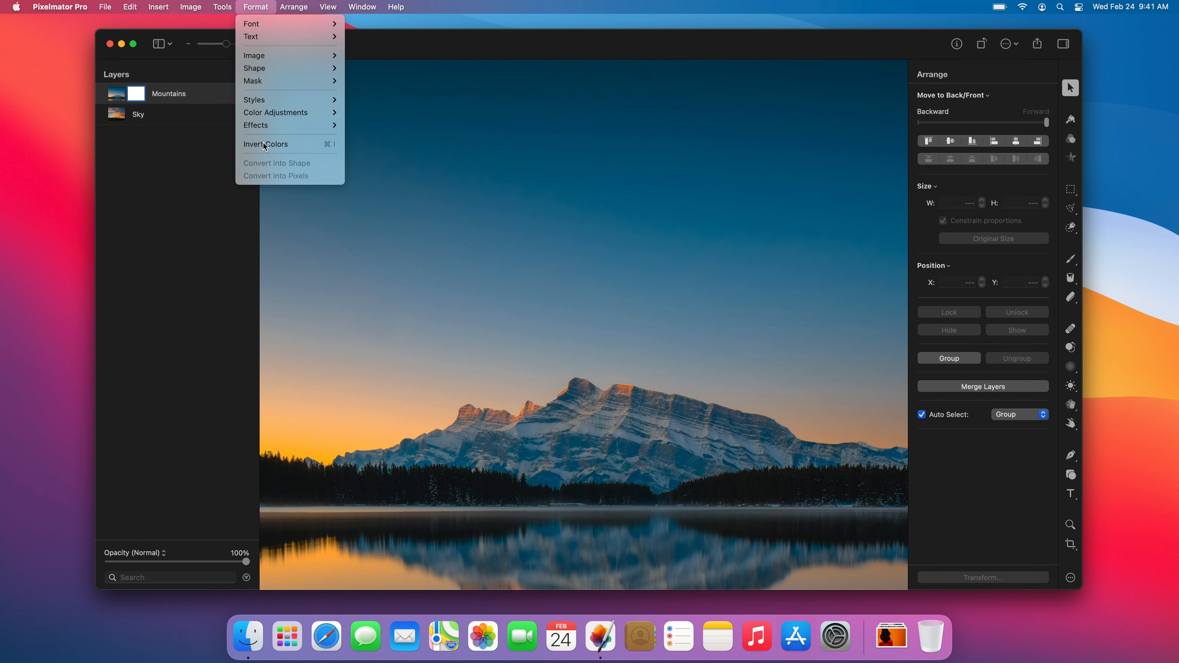
left_click(442, 241)
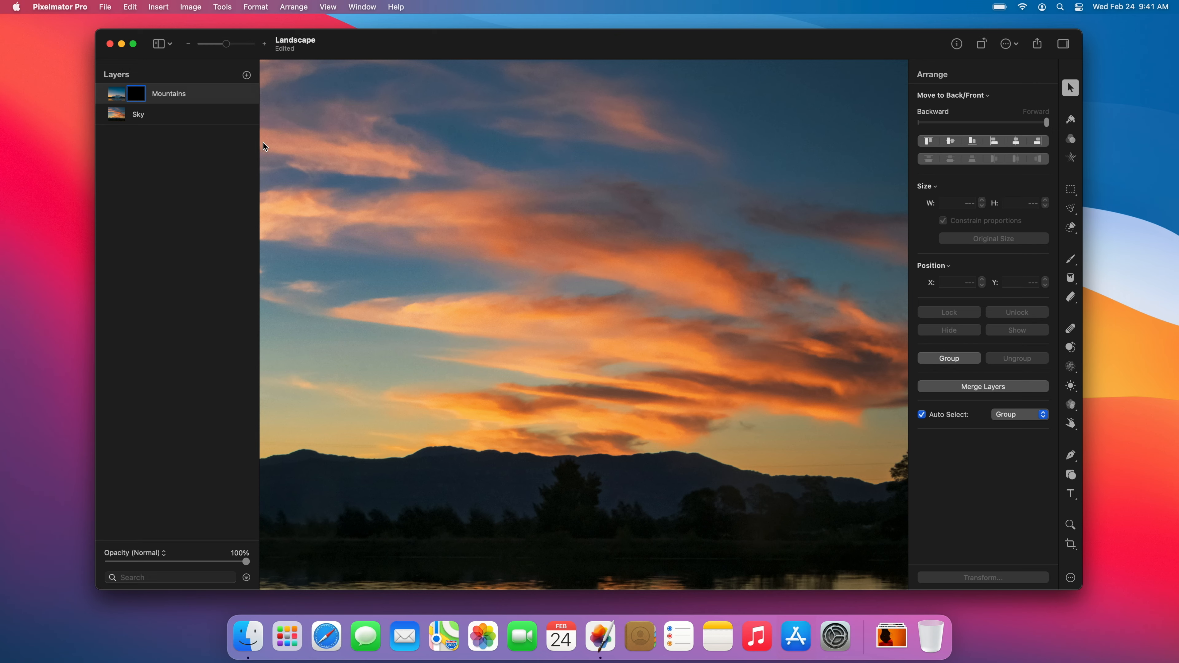
left_click(130, 9)
left_click(132, 24)
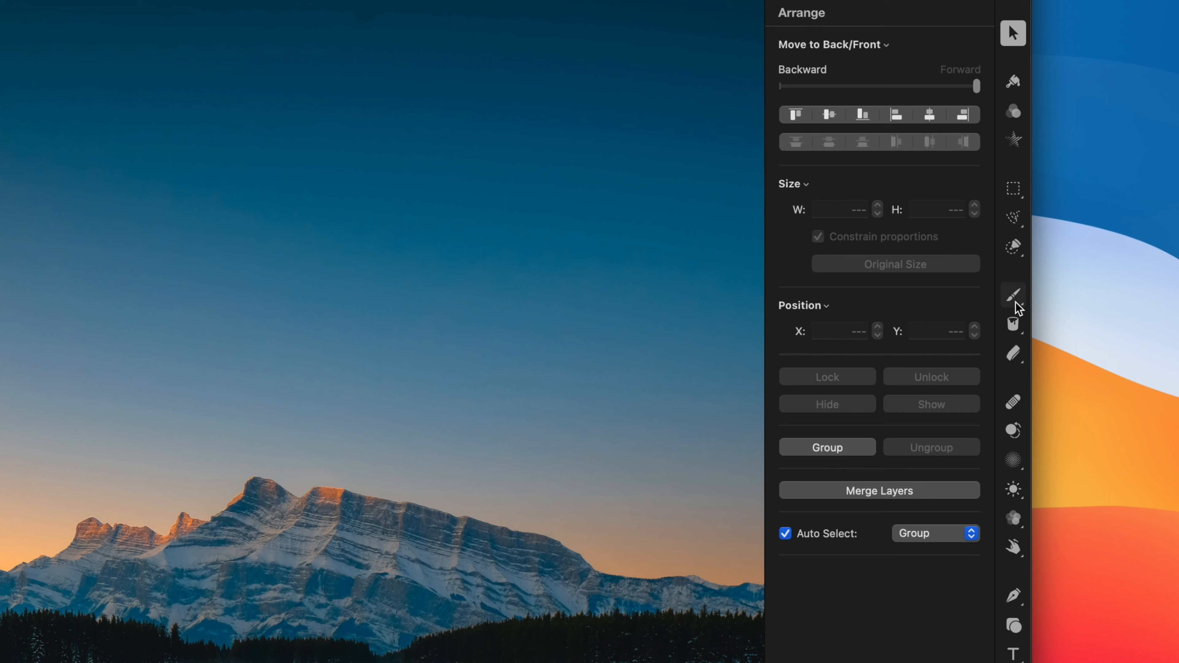
Switch to the Paint tool and set its color to black from the Basic swatches.
left_click(1016, 303)
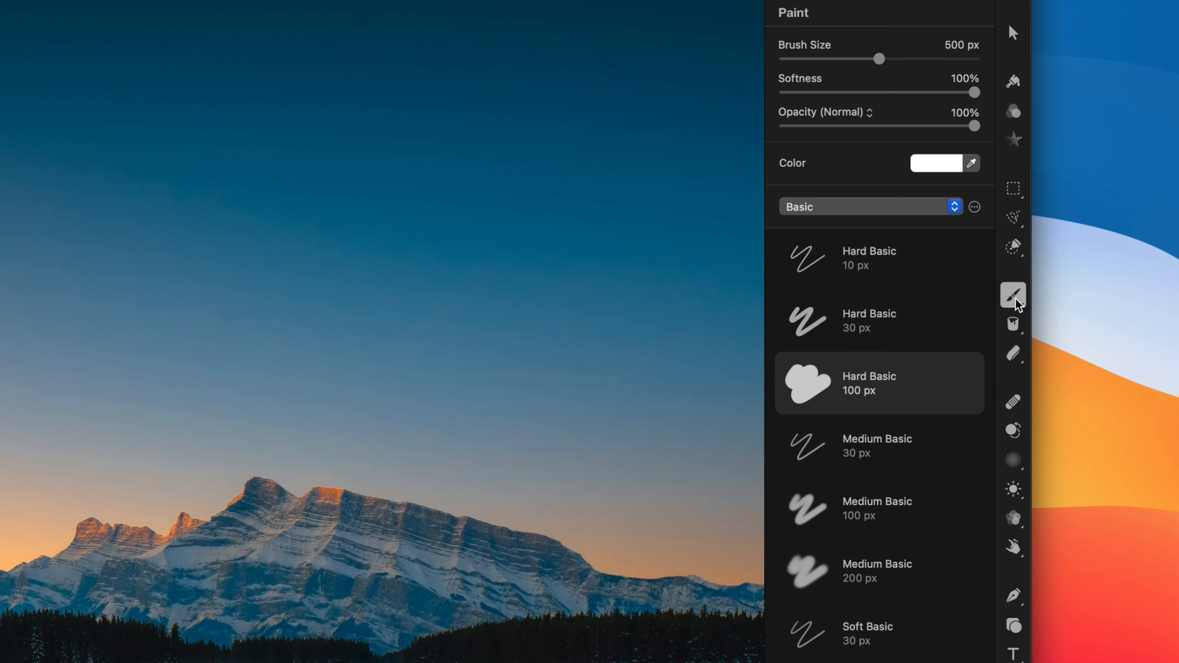
left_click(952, 165)
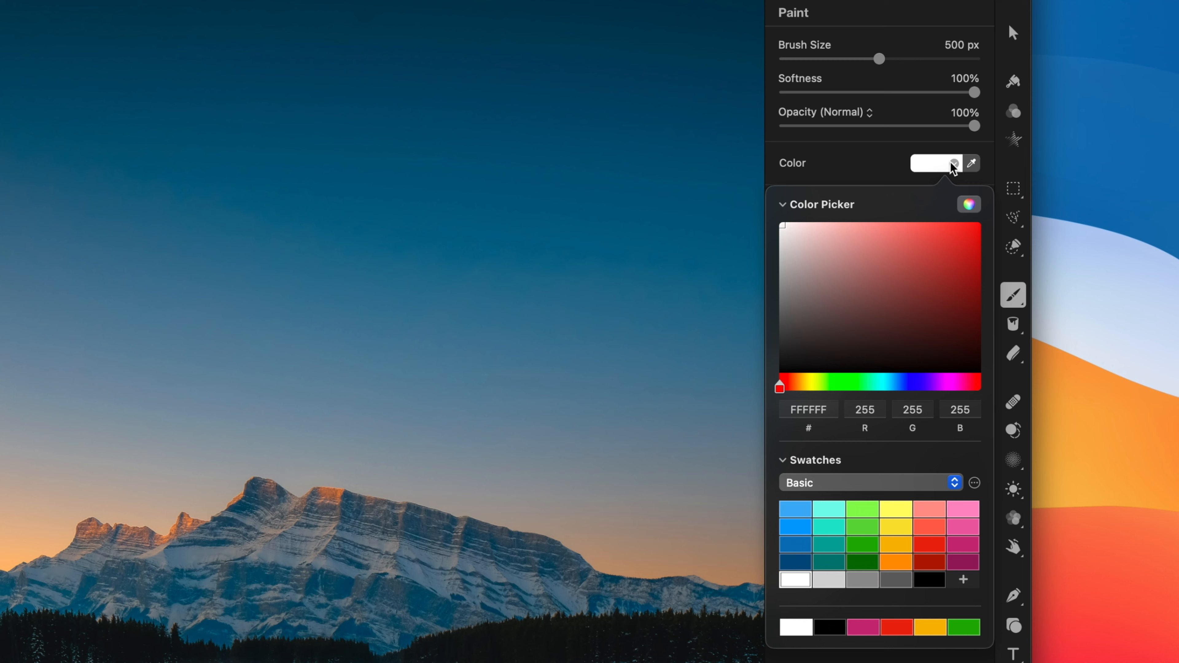
left_click(929, 579)
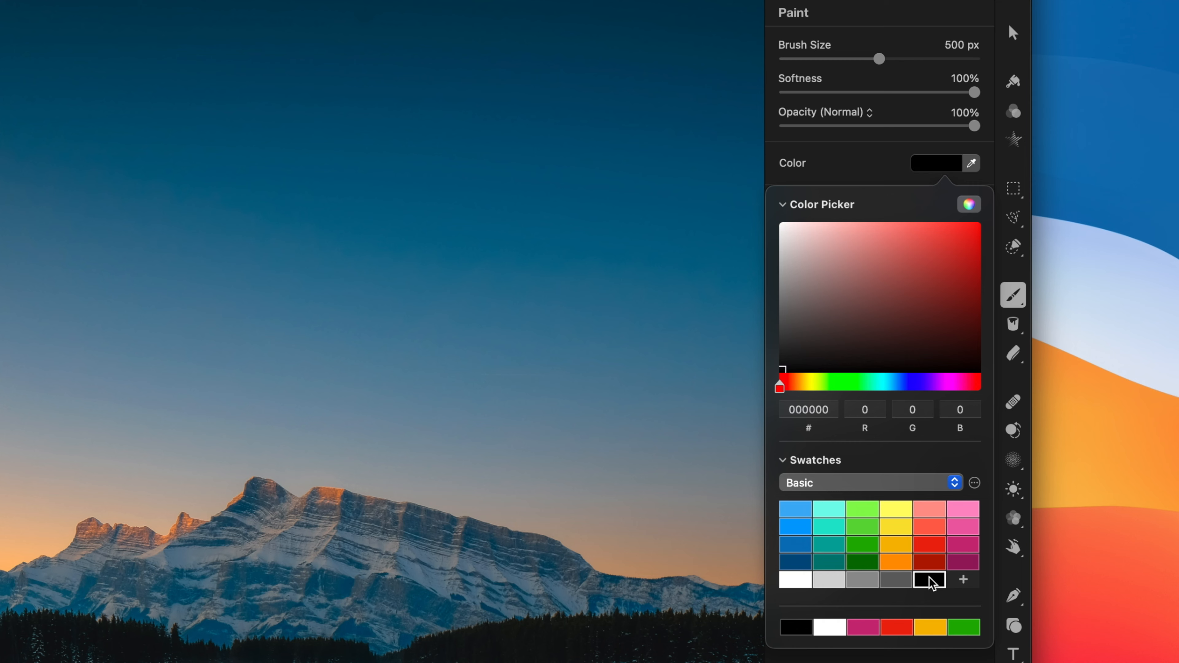
left_click(952, 164)
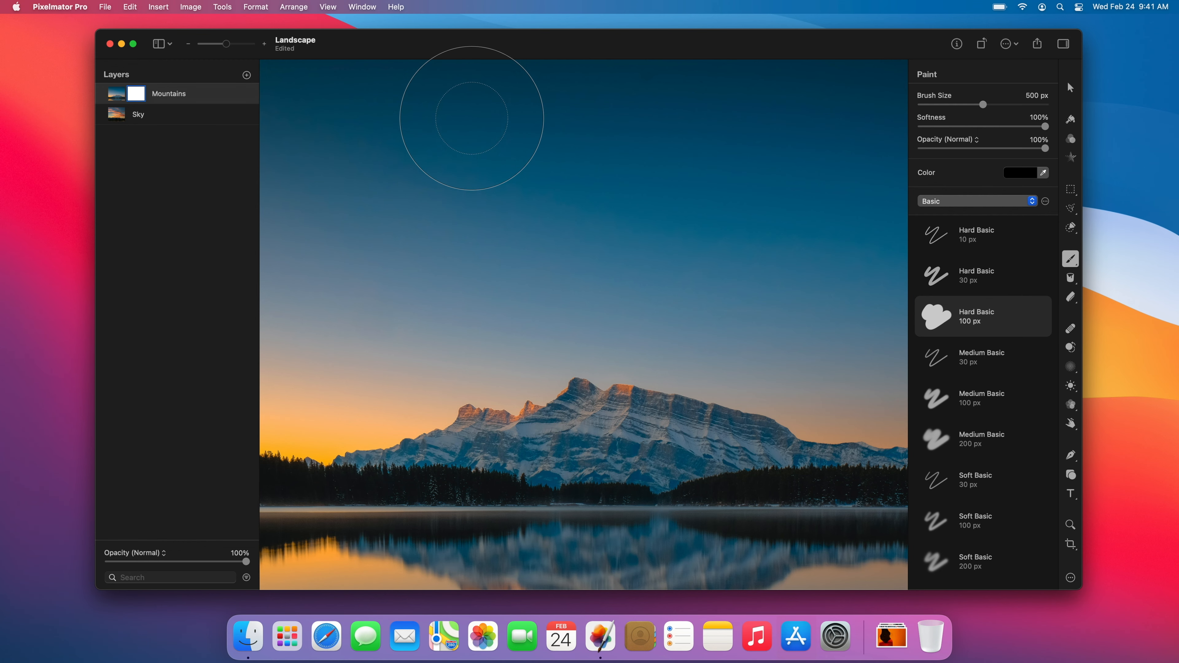
Paint a zigzag stroke in black on the Mountains layer mask across the middle of the sky and undo it.
mouse_move(472, 117)
left_mouse_down()
mouse_move(600, 103)
mouse_move(690, 128)
mouse_move(542, 179)
mouse_move(502, 220)
mouse_move(670, 219)
mouse_move(565, 295)
mouse_move(551, 320)
mouse_move(604, 355)
left_mouse_up()
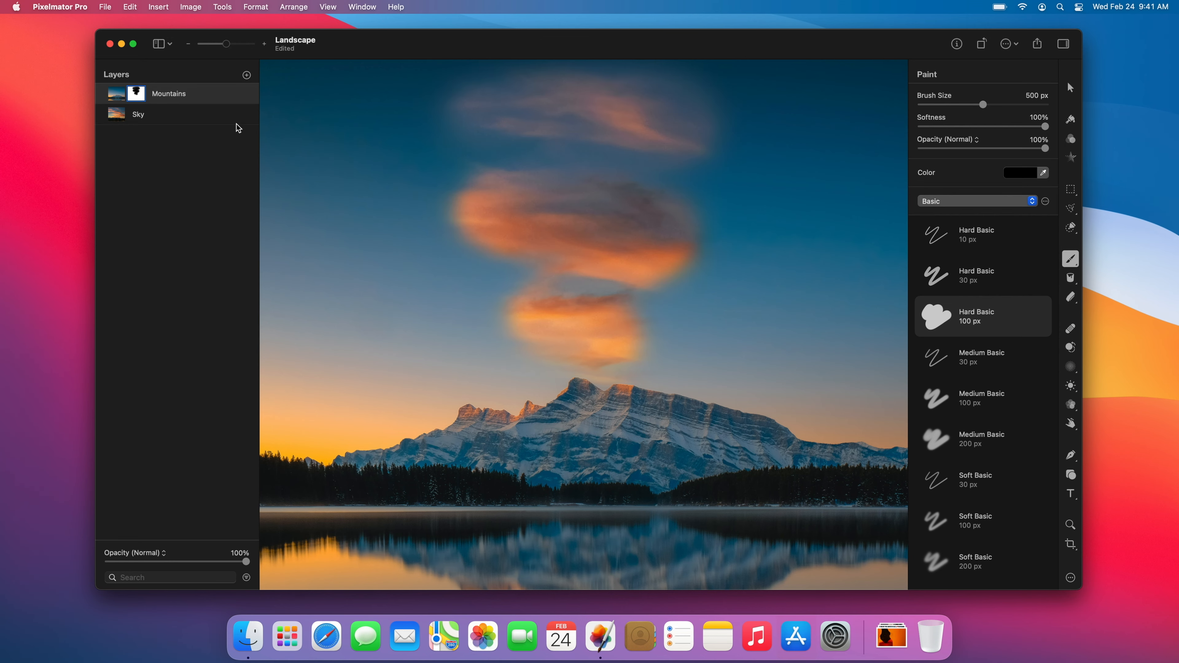
left_click(133, 9)
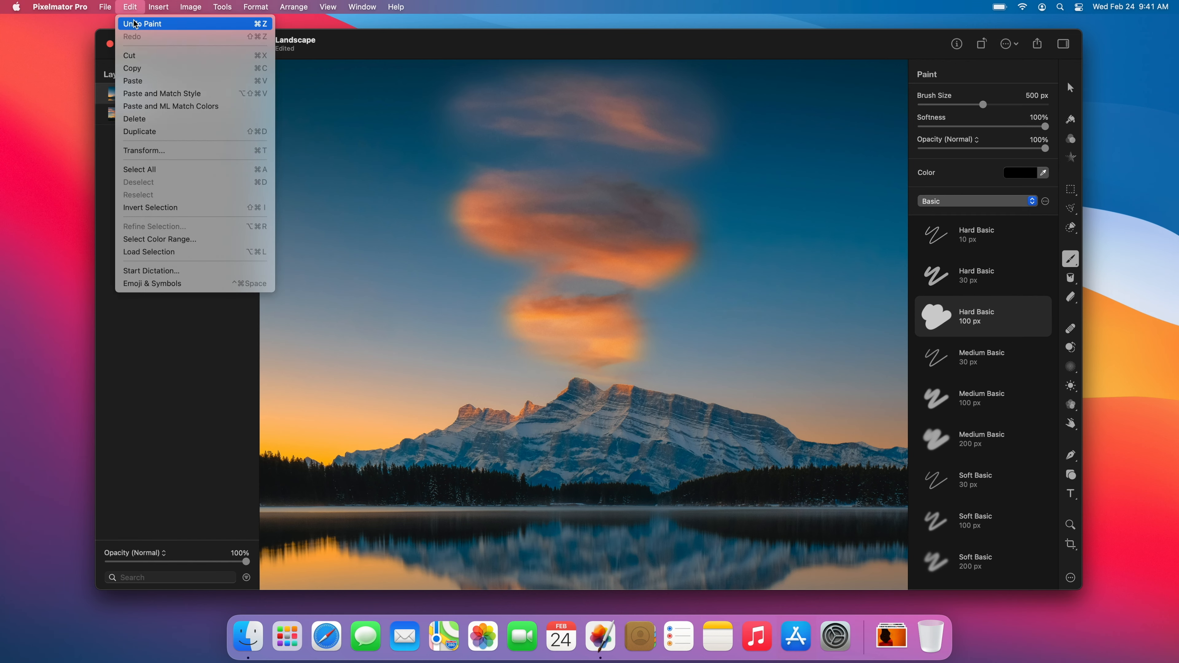
left_click(135, 23)
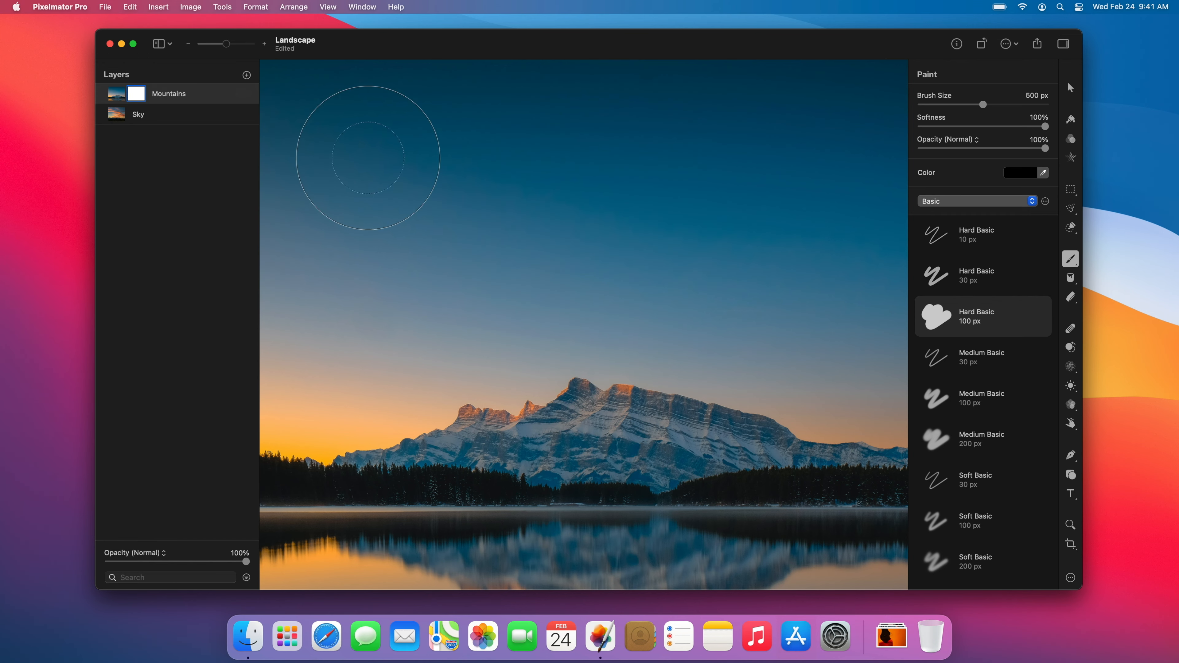
Switch to the Gradient Fill tool and show the Black & White gradient collection.
mouse_move(1036, 298)
left_click(999, 463)
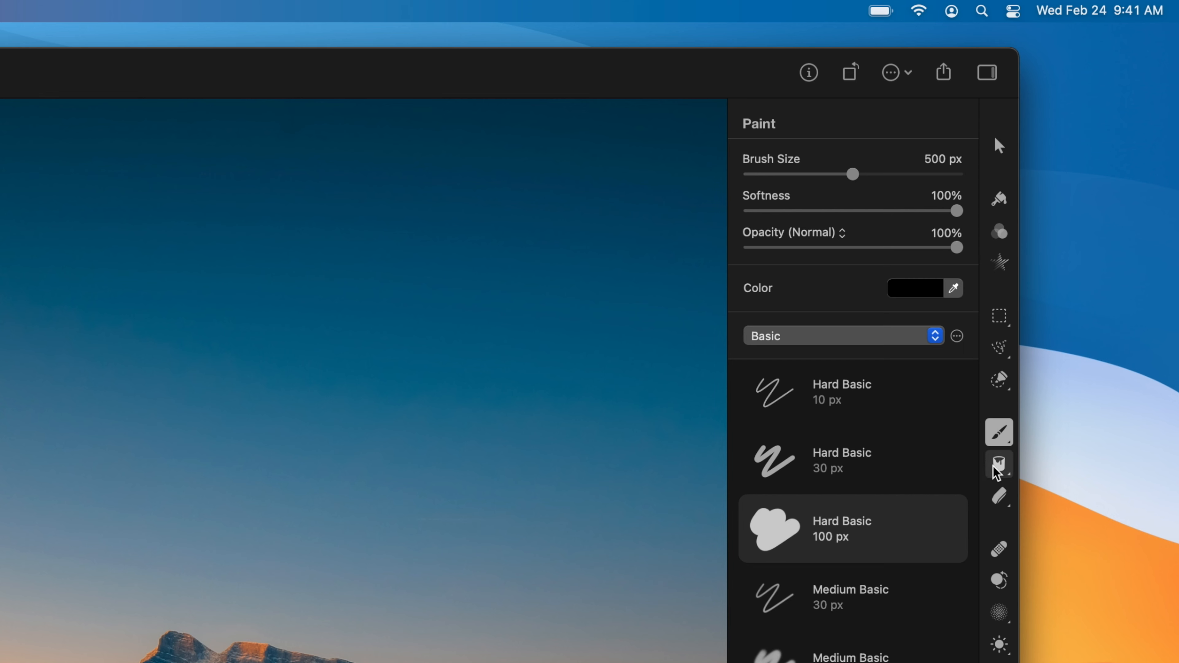
left_click(976, 529)
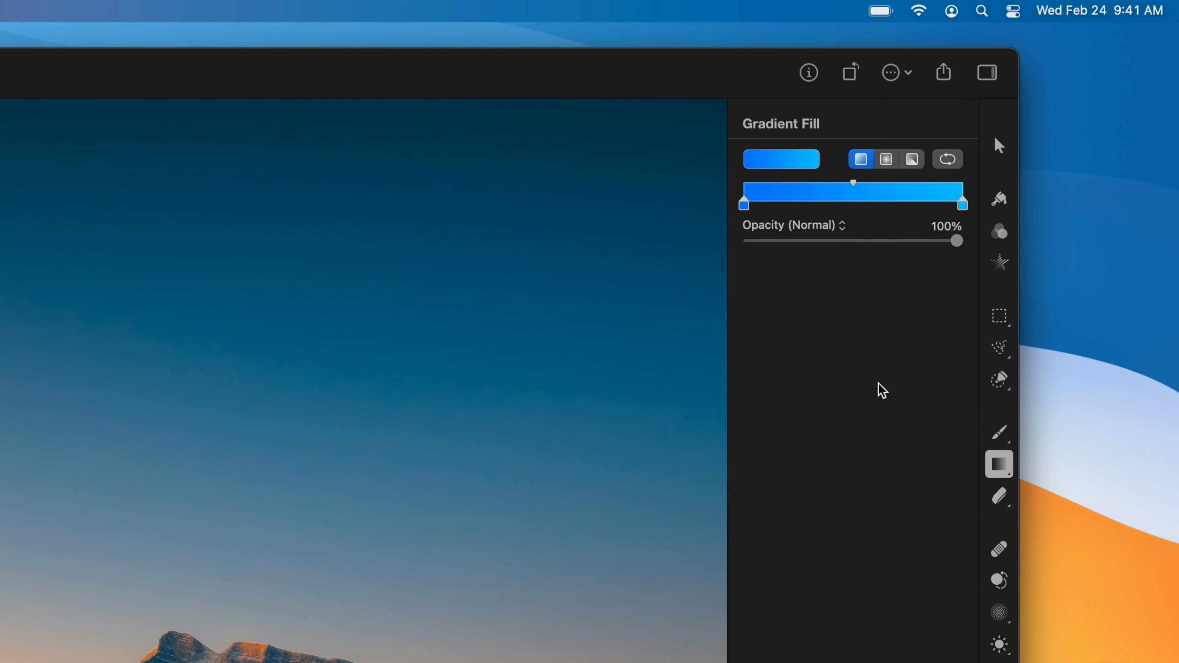
left_click(811, 163)
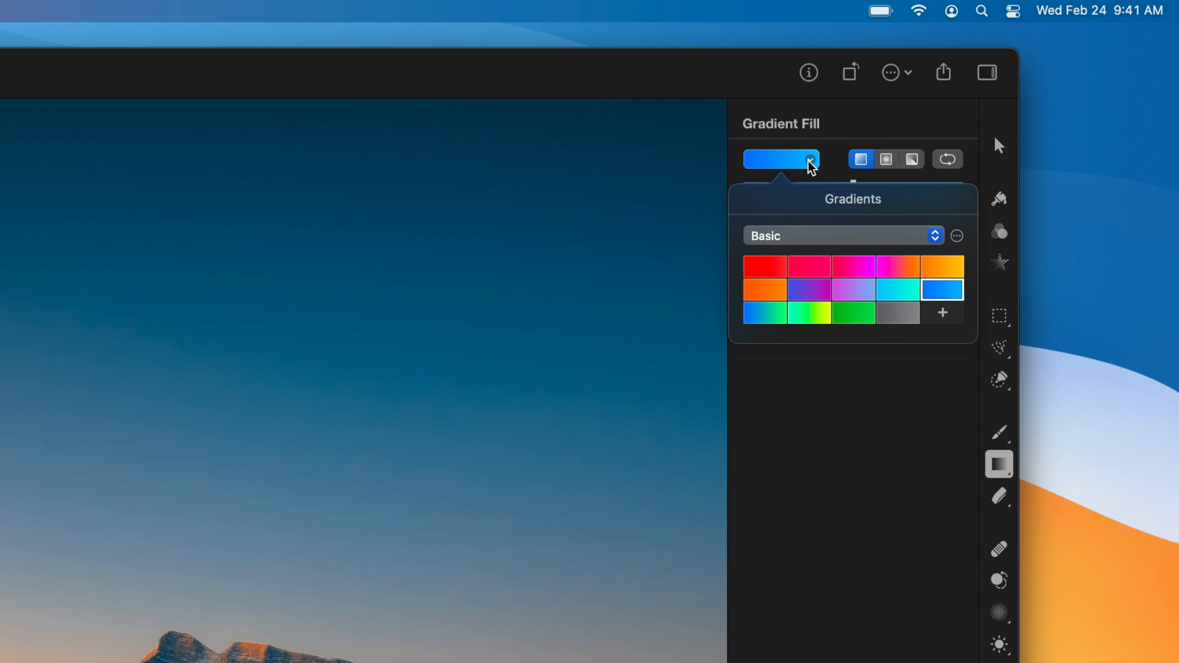
left_click(814, 236)
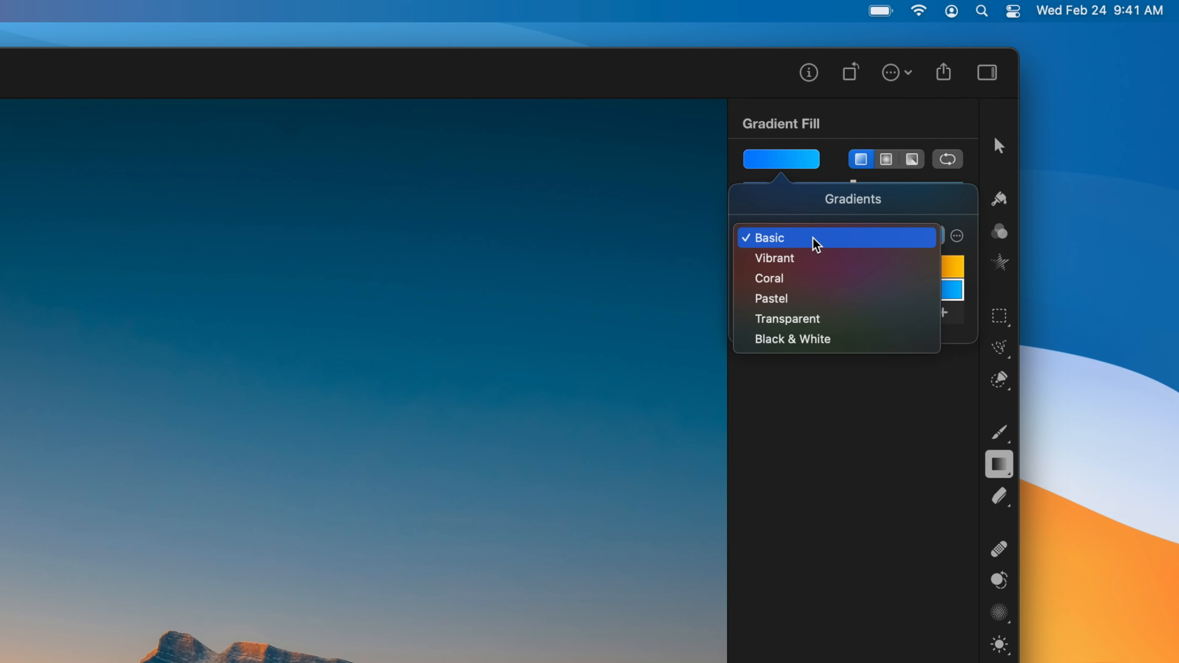
left_click(816, 341)
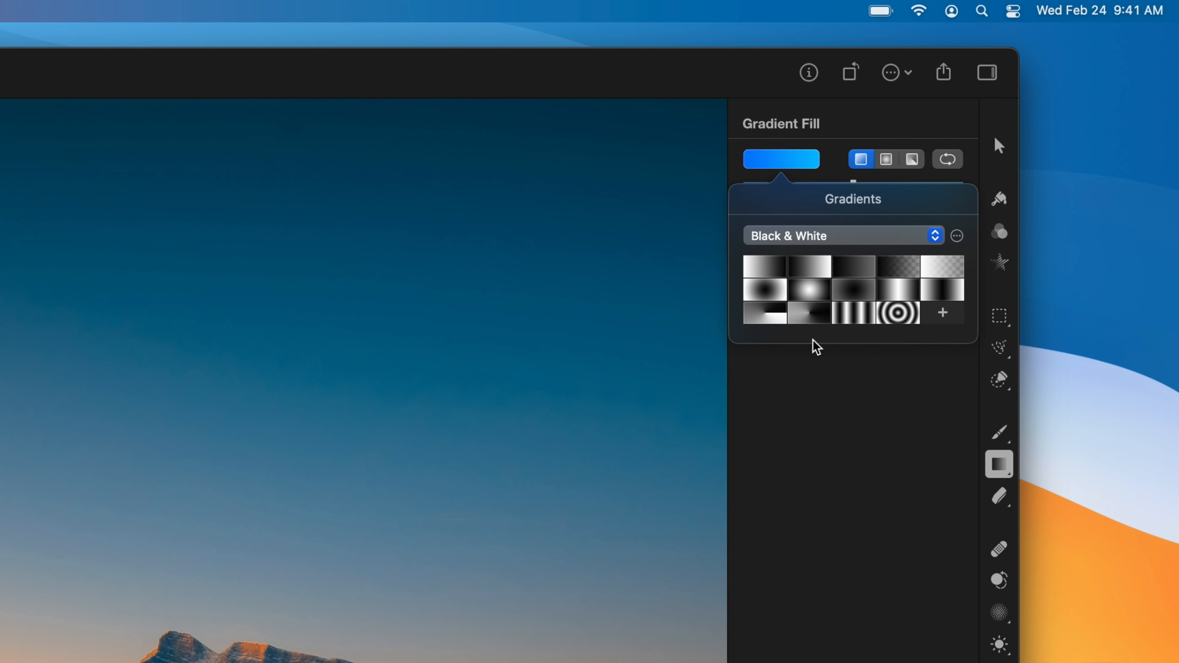
Choose the black-to-white gradient from the Black & White collection and apply it to the Mountains mask from the top of the sky down to the mountain.
left_click(809, 267)
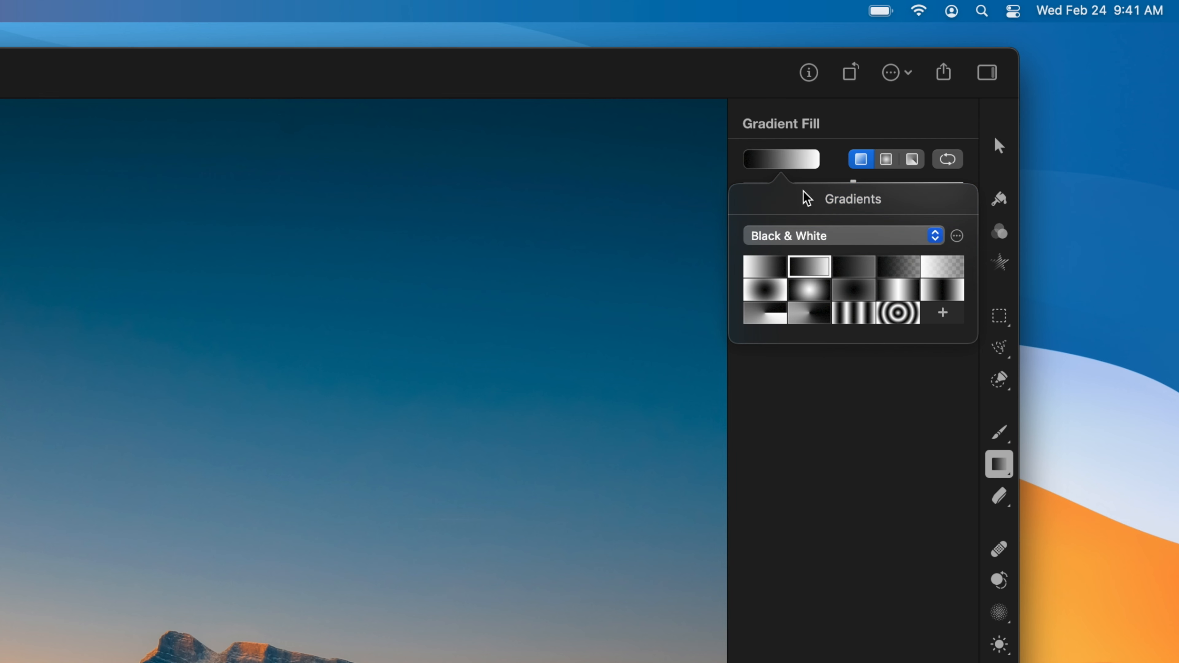
left_click(803, 163)
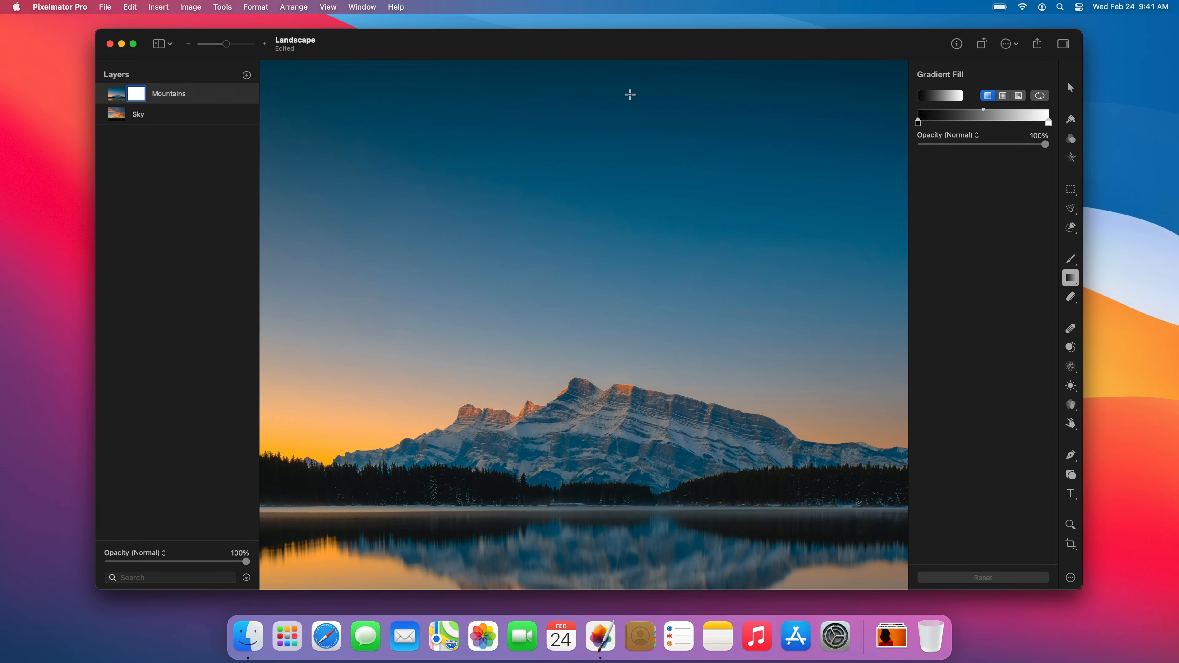
left_click_drag(576, 76, 580, 426)
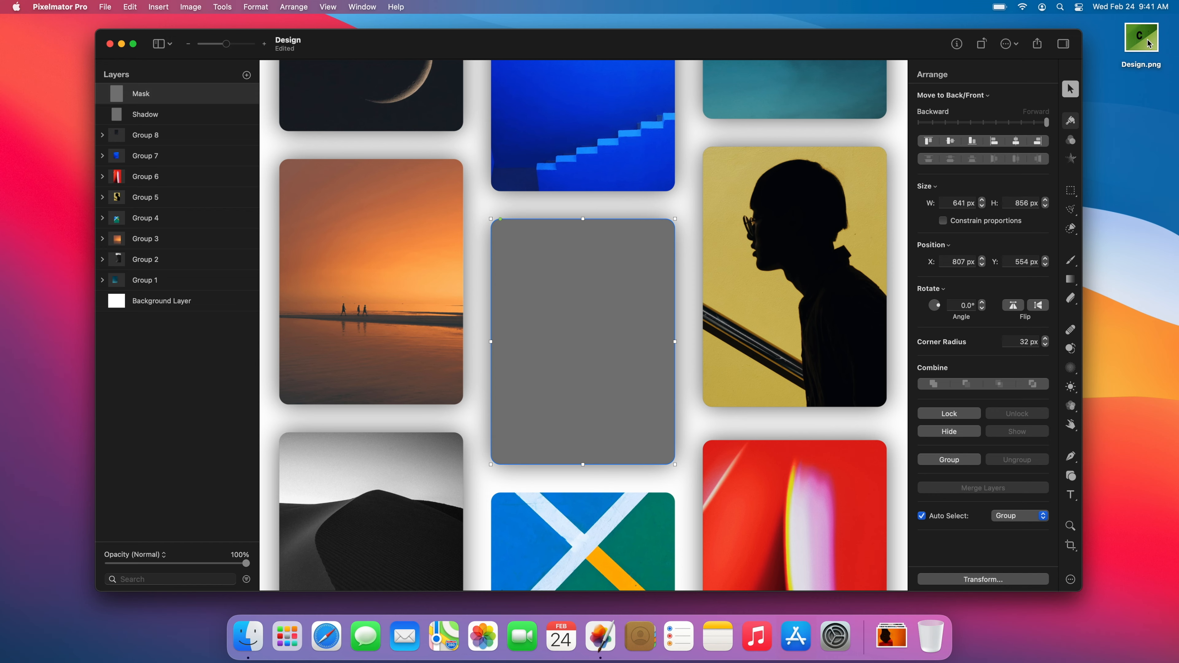
Place Design.png from the desktop over the gray rounded rectangle and clip it to the Mask layer, adjusting its position.
left_click_drag(1147, 43, 665, 332)
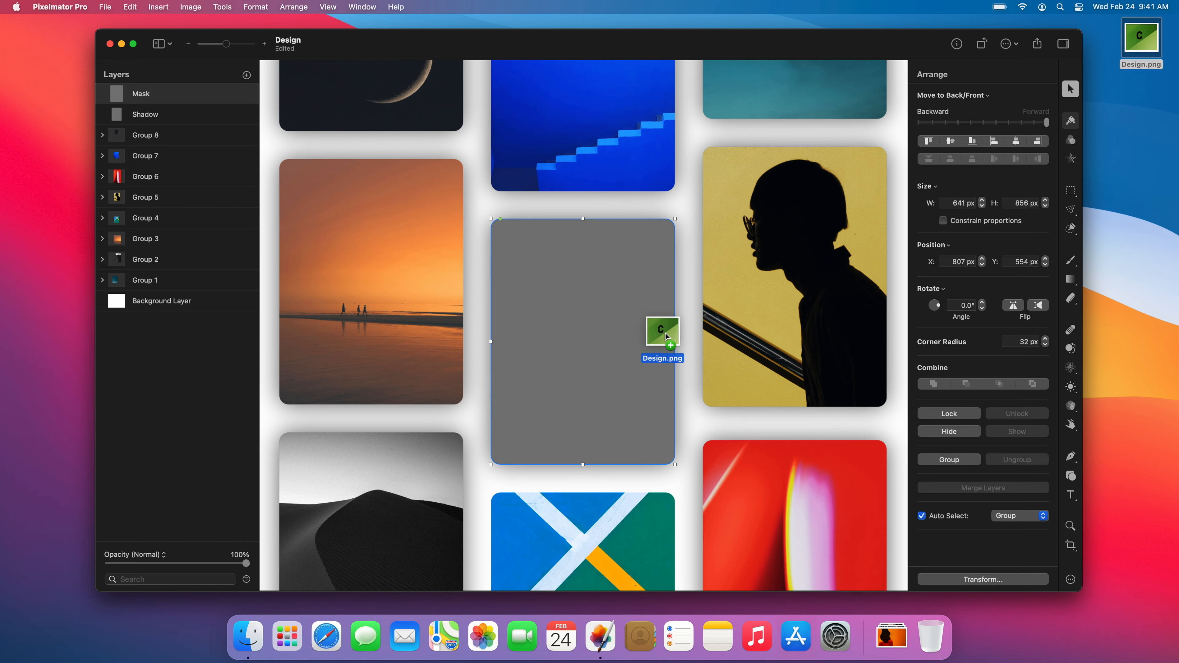
left_click_drag(590, 346, 590, 343)
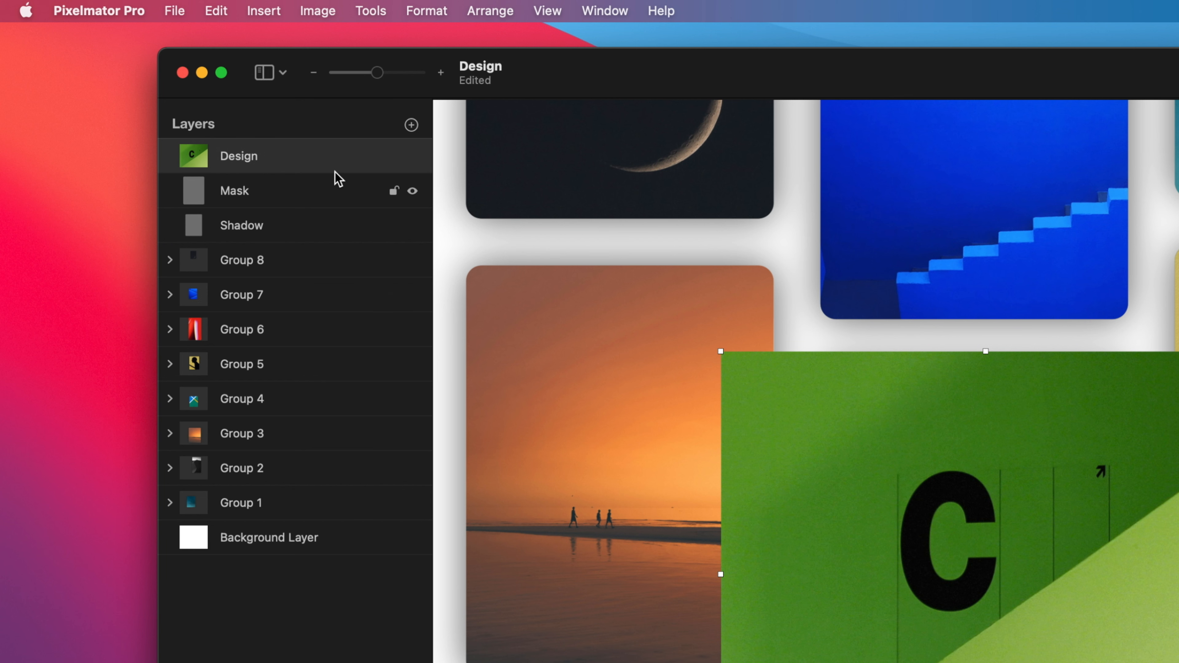
right_click(201, 96)
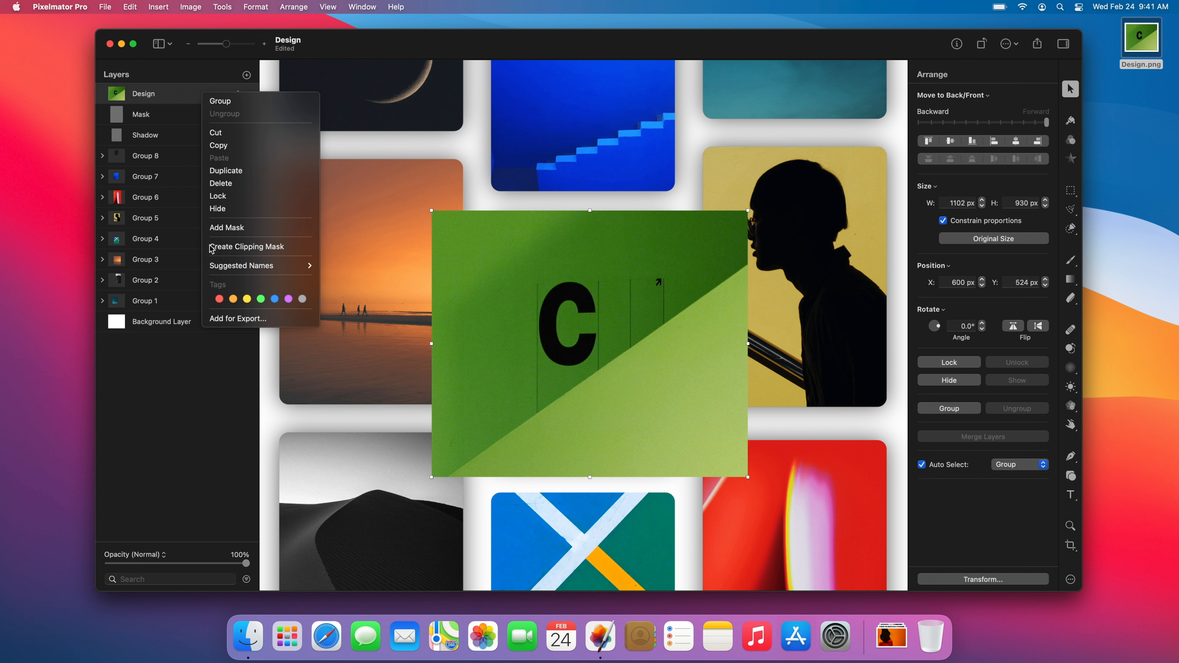
left_click(246, 247)
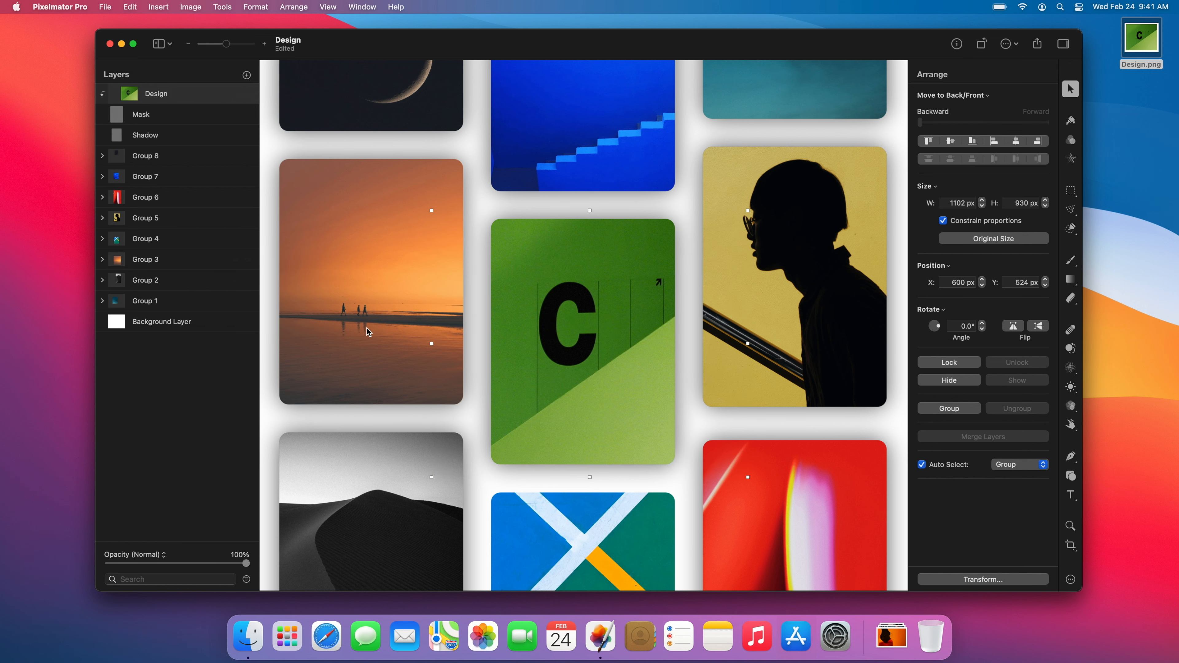
mouse_move(601, 358)
left_mouse_down()
mouse_move(582, 373)
mouse_move(579, 361)
mouse_move(597, 353)
left_mouse_up()
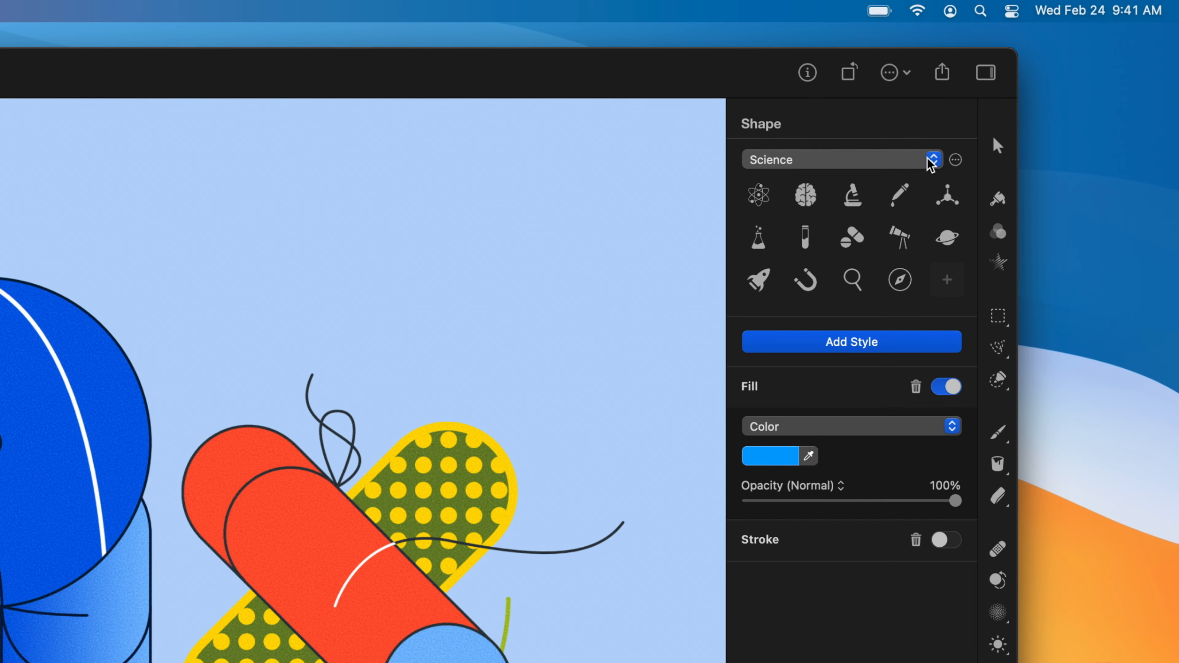
Draw a Basic star about 286 × 272 px over the letter P's upper-right curve and reshape it into a nearly round, many-sided figure.
left_click(932, 160)
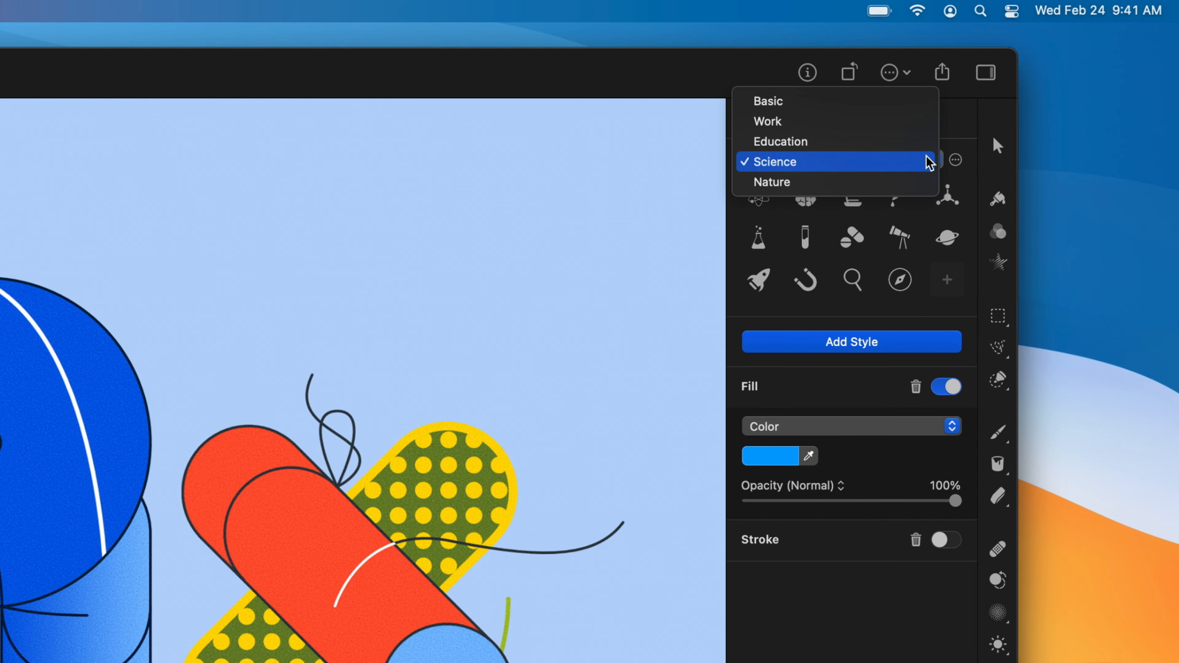
left_click(920, 104)
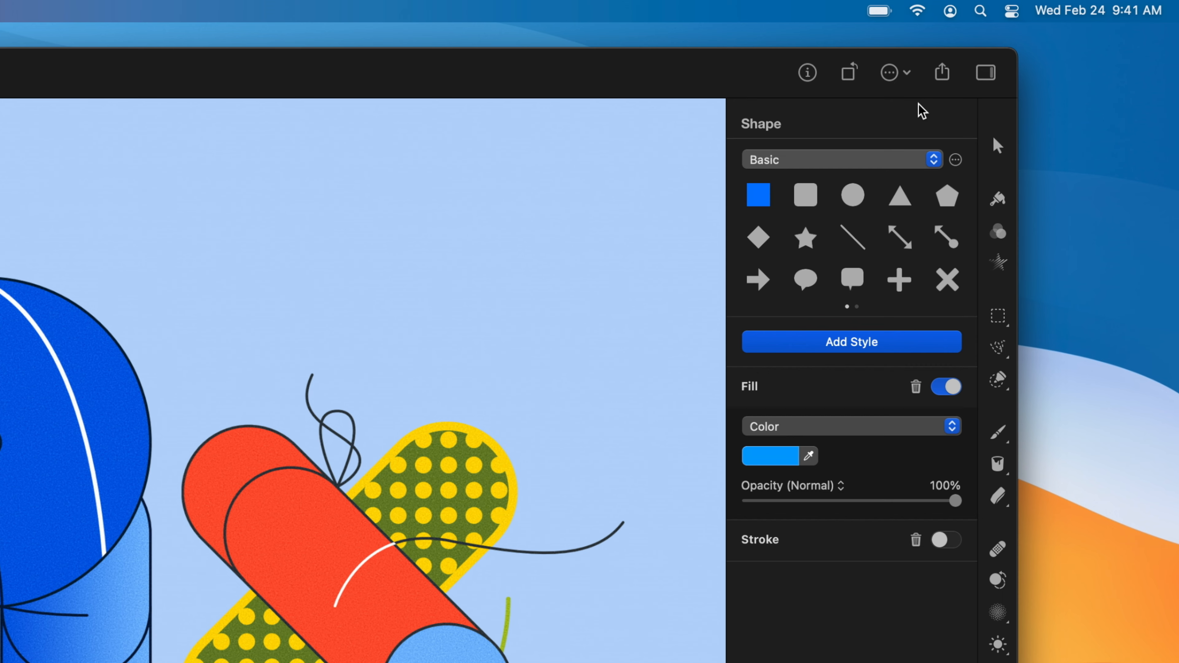
left_click(807, 238)
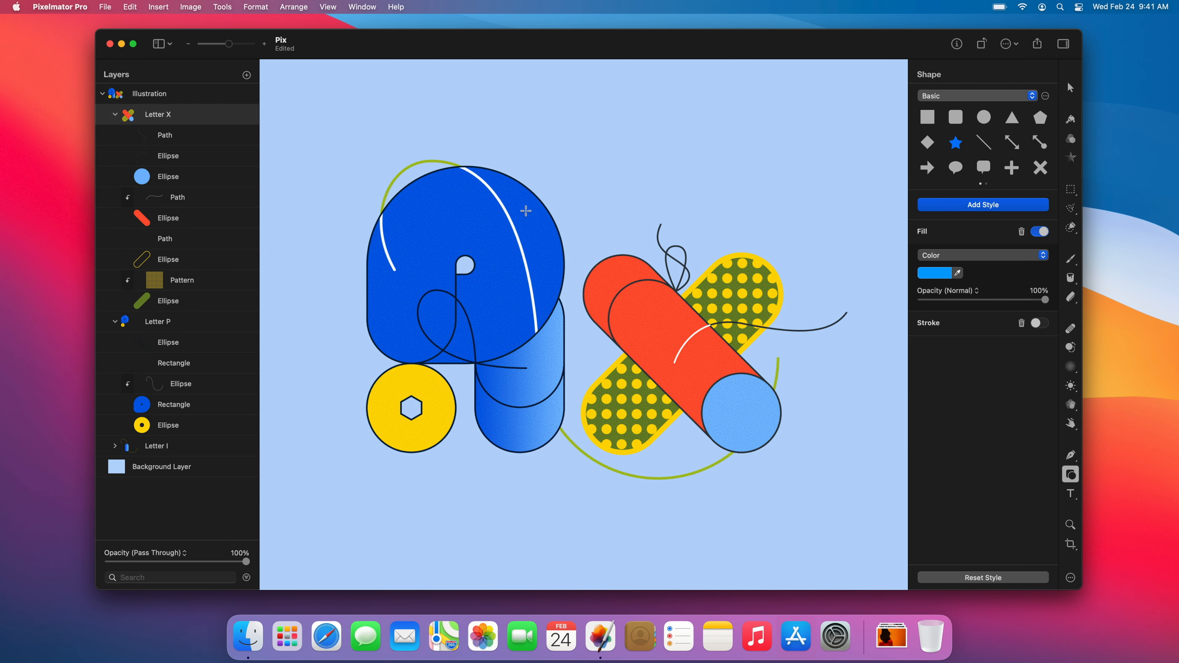
left_click_drag(519, 205, 563, 163)
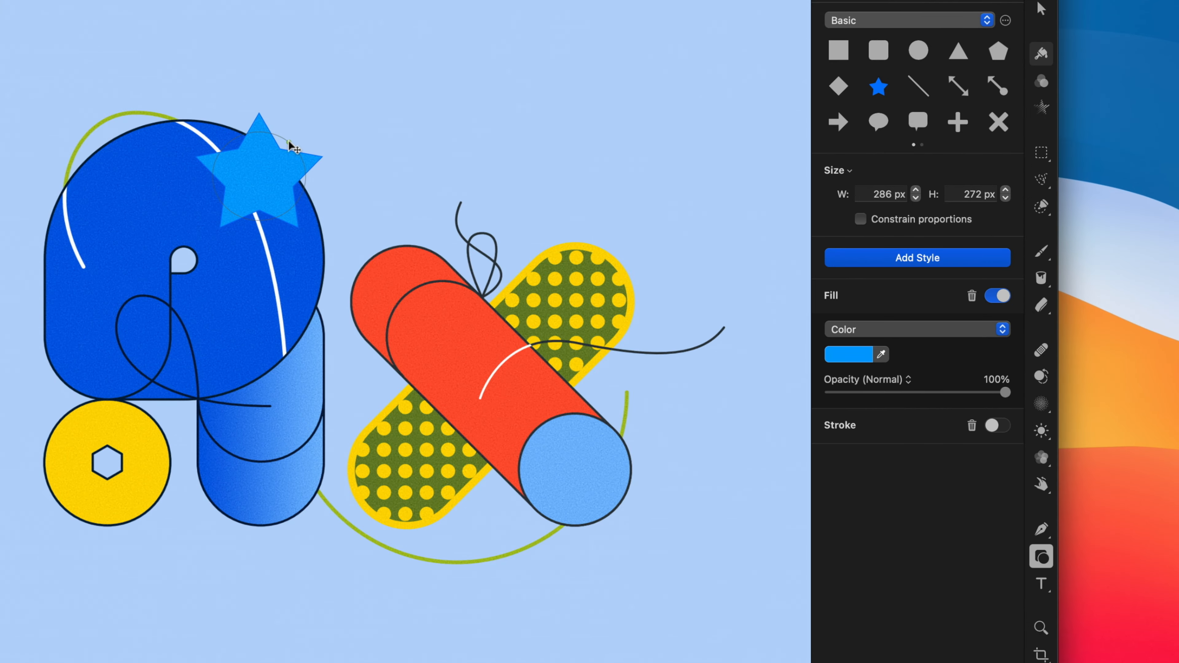
left_click_drag(293, 147, 296, 114)
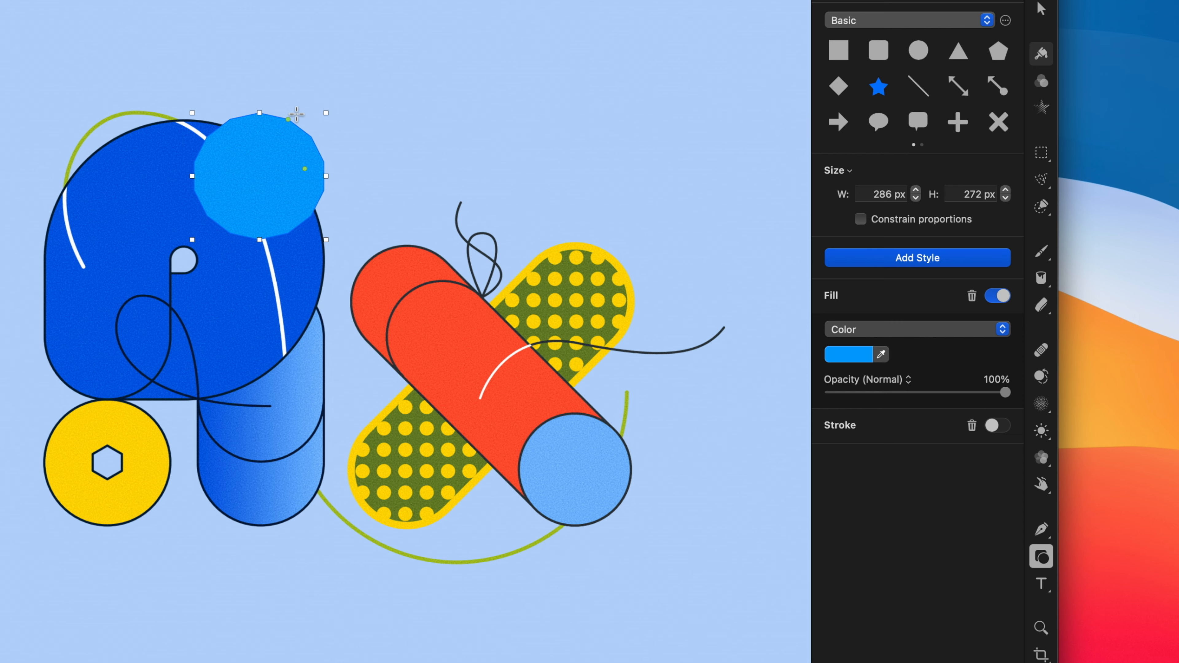
Make the star shape editable, select all its anchor points and convert them to smooth points.
right_click(272, 148)
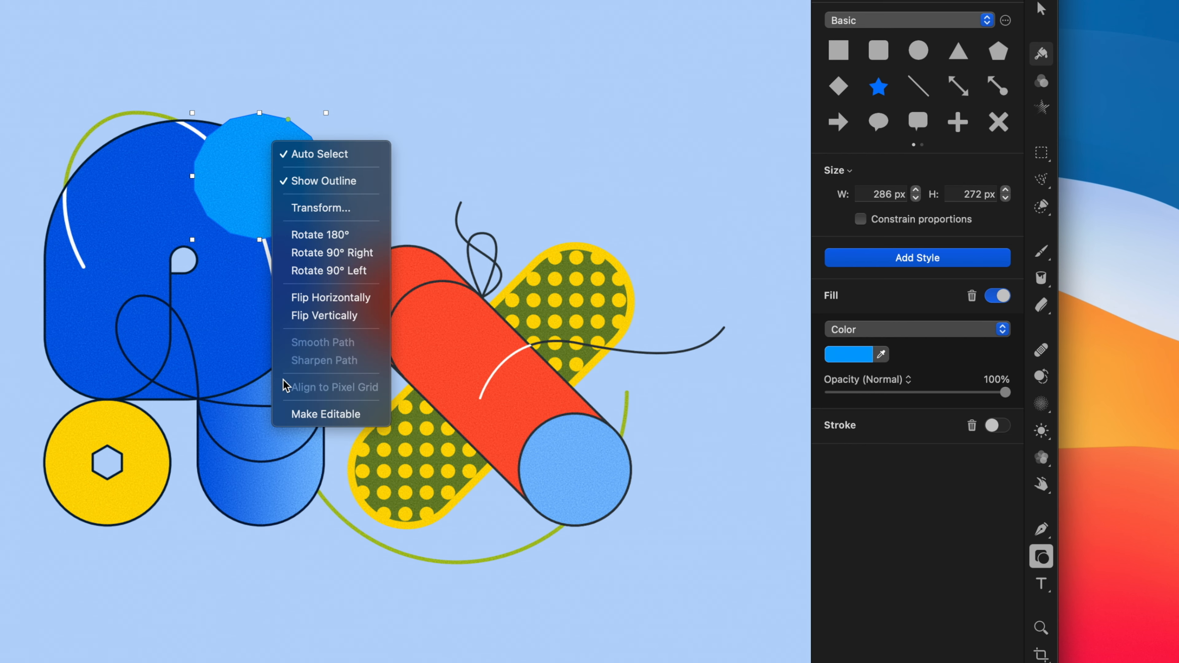
left_click(286, 415)
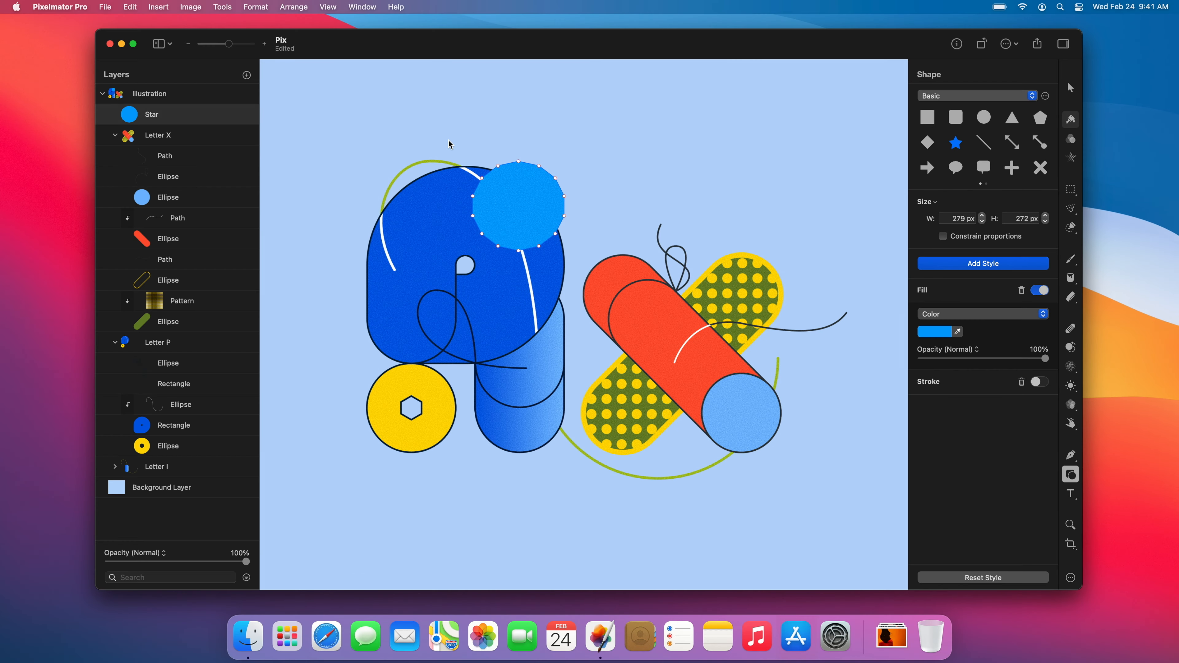
left_click_drag(159, 83, 348, 253)
right_click(532, 219)
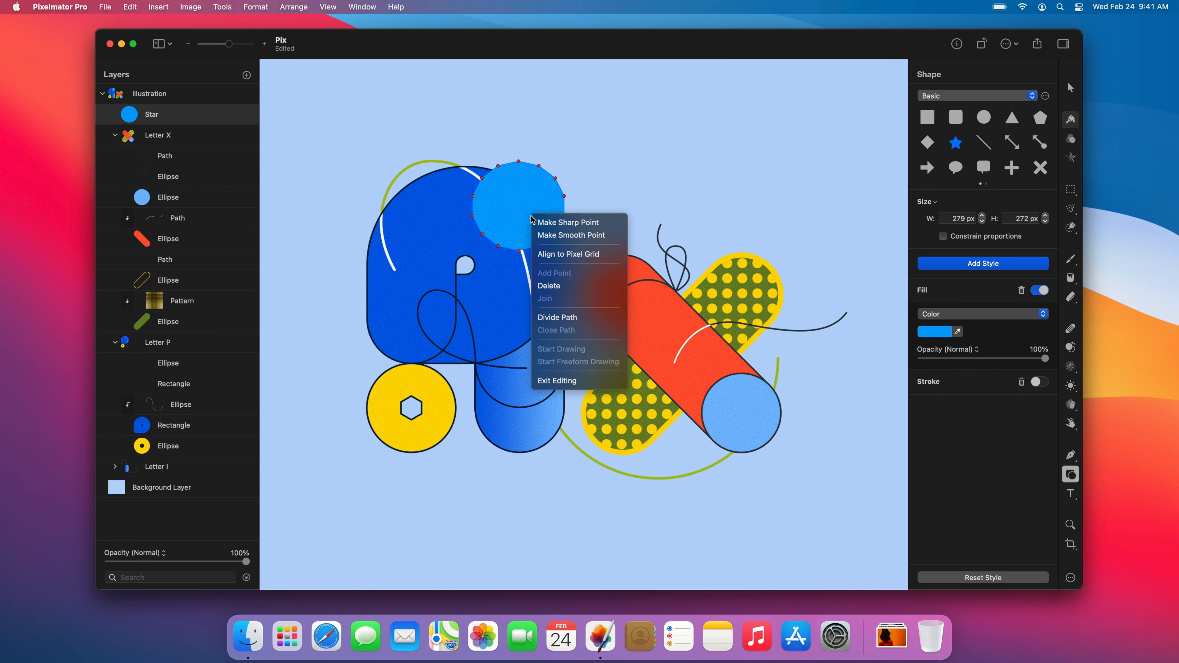
left_click(540, 236)
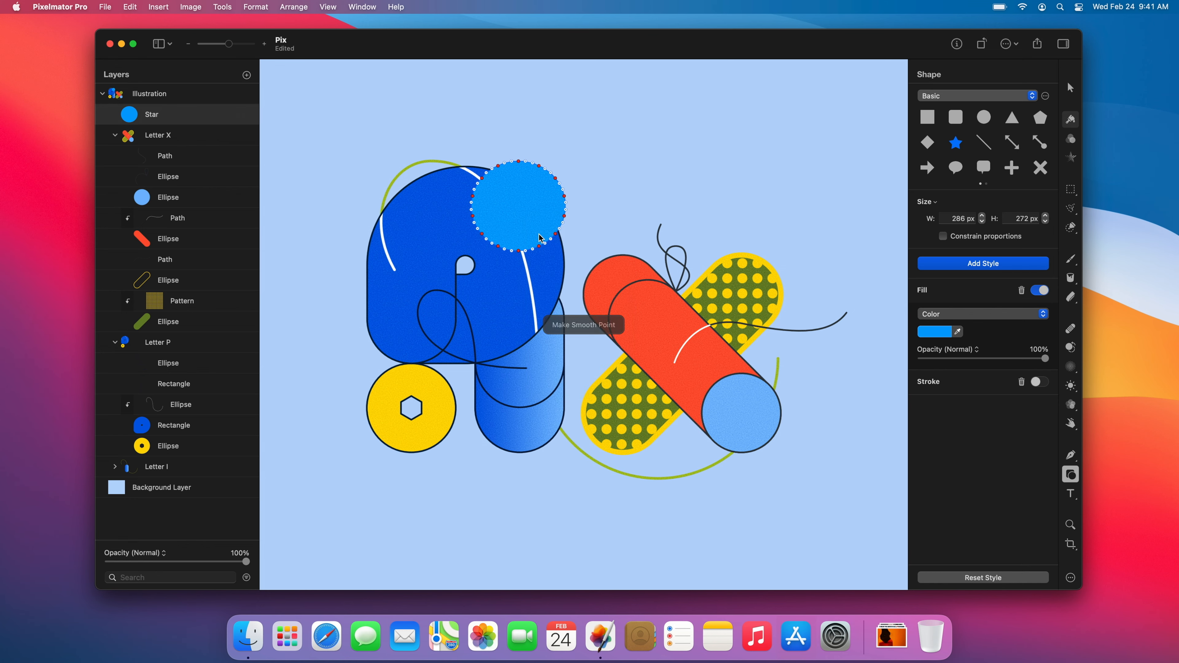
Move a single anchor point on the round shape's right edge inward and finish editing the path.
left_click(552, 201)
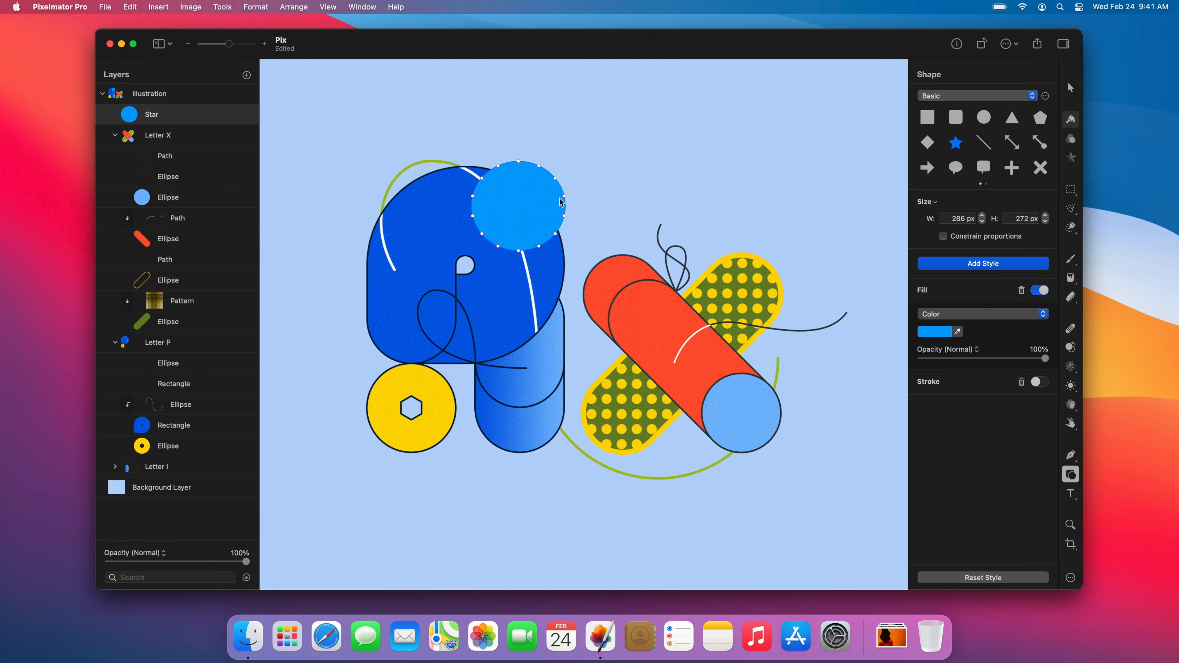
left_click_drag(565, 203, 543, 202)
key("Return")
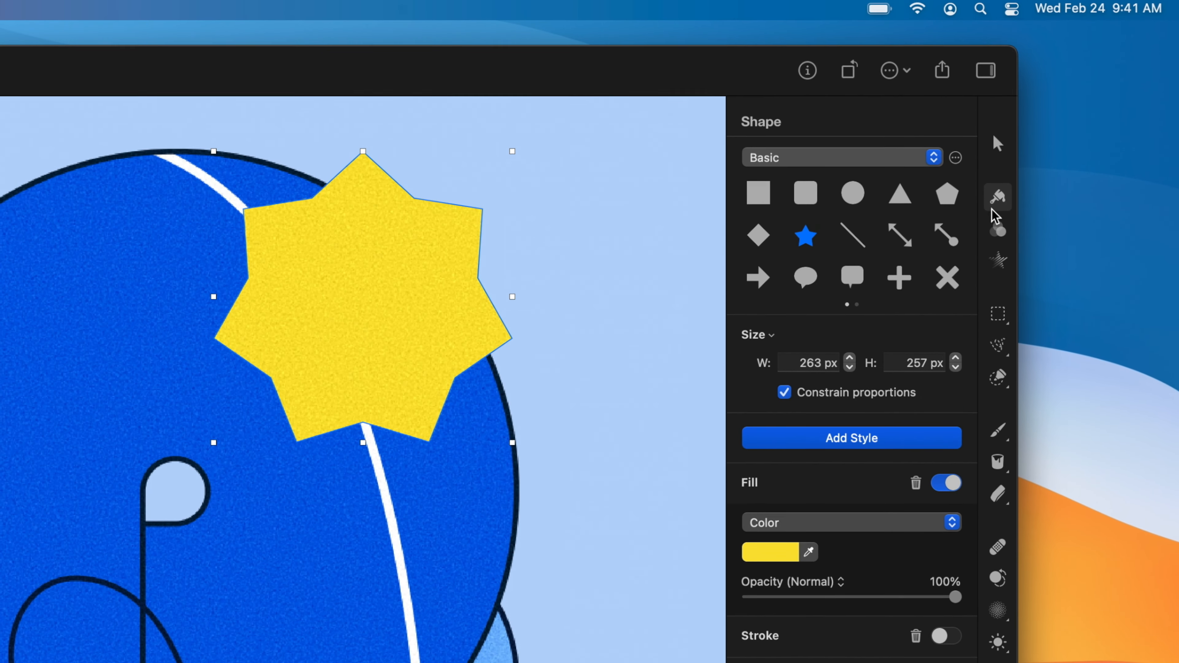
Switch to the Style tool and add an inner shadow and a drop shadow to the yellow star.
left_click(992, 205)
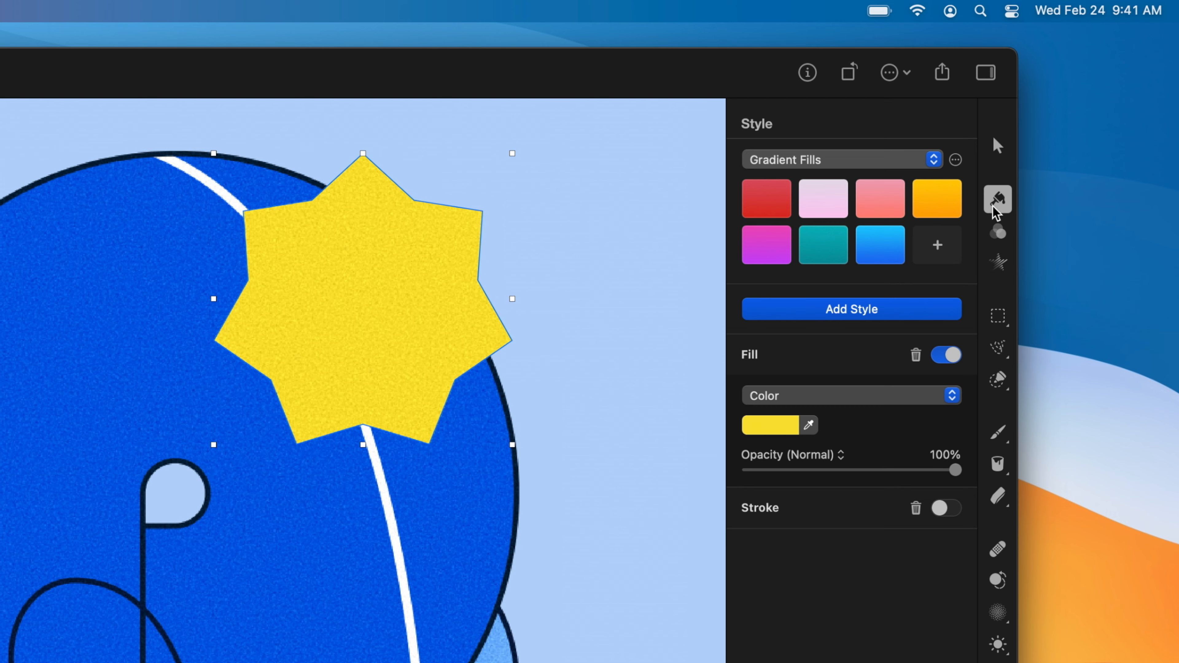
left_click(912, 312)
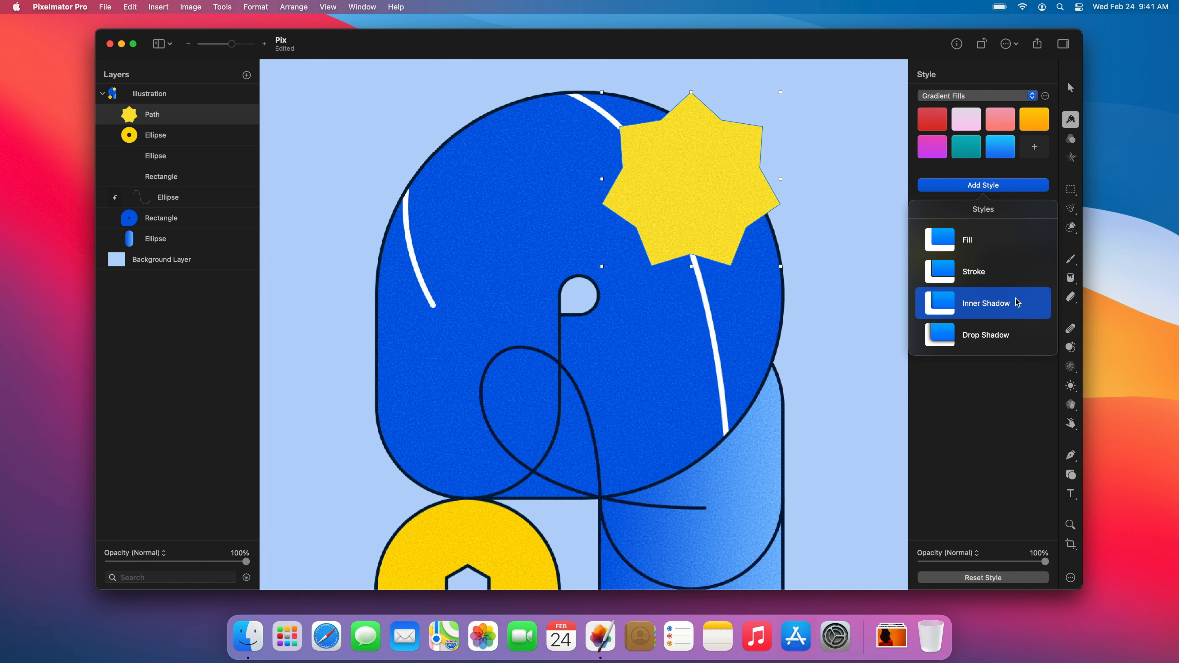
left_click(888, 507)
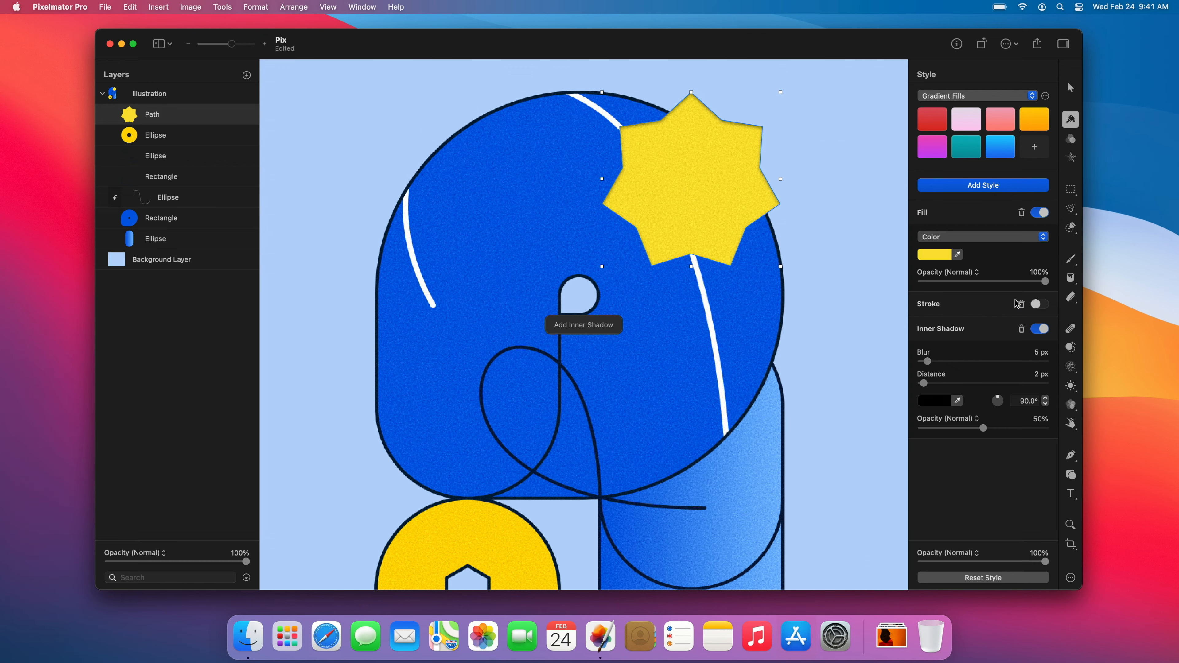
left_click(1013, 187)
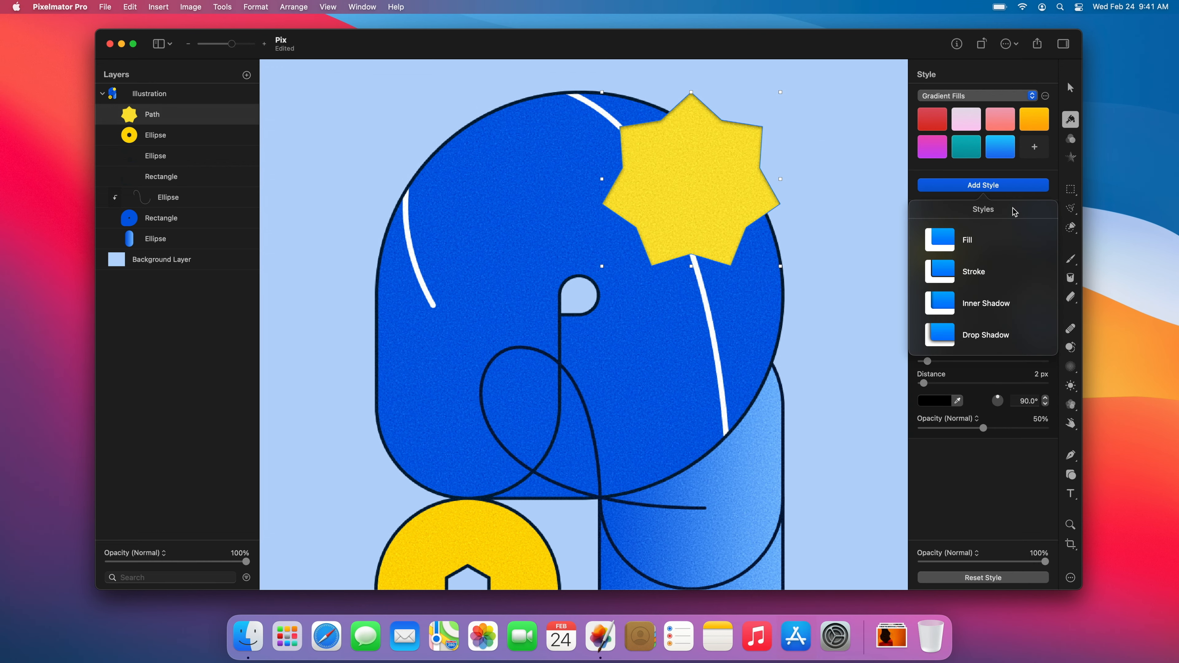
left_click(1012, 335)
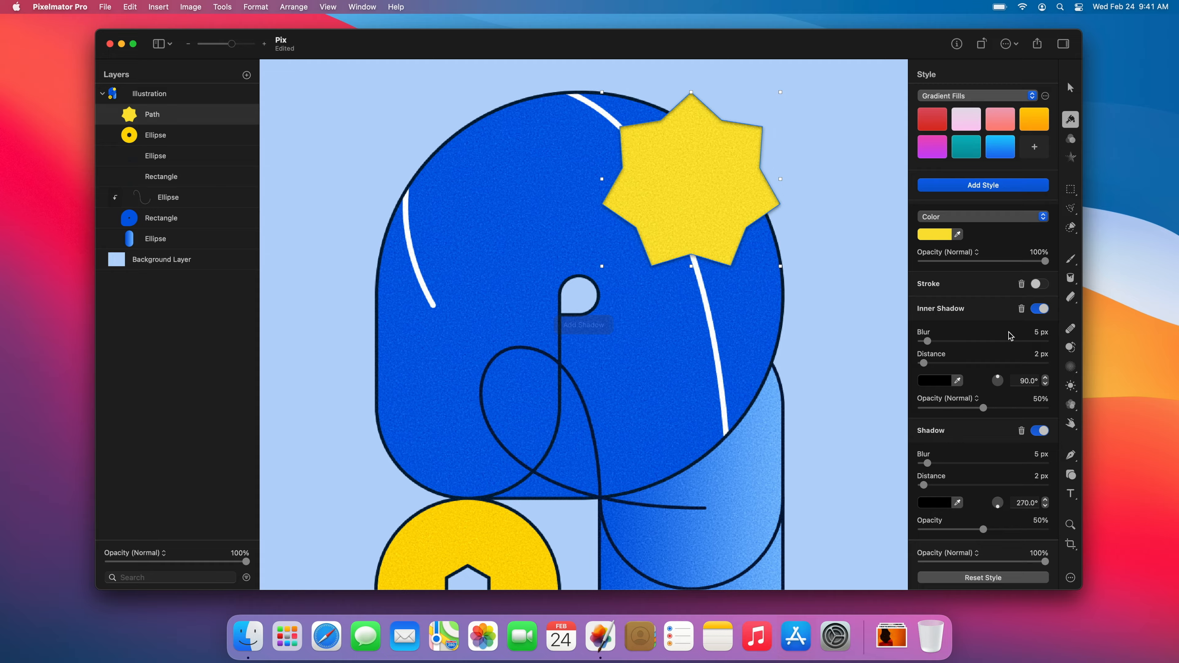
Change the yellow star's solid color fill to a teal gradient.
scroll(887, 418, "up", 2)
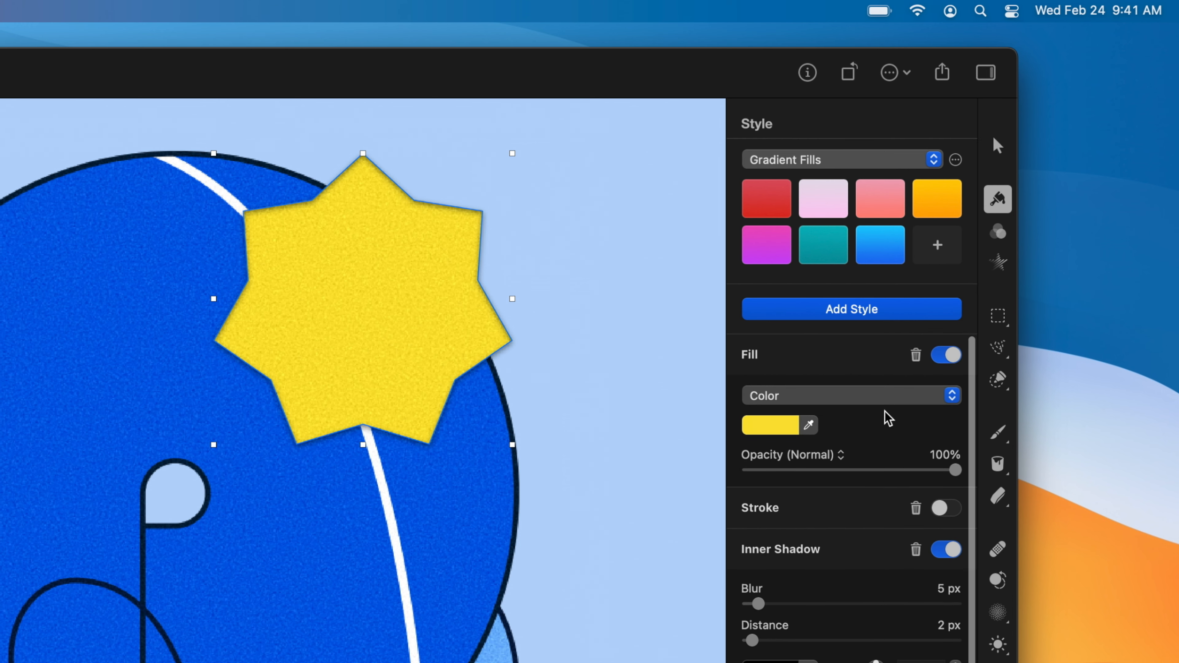
left_click(885, 398)
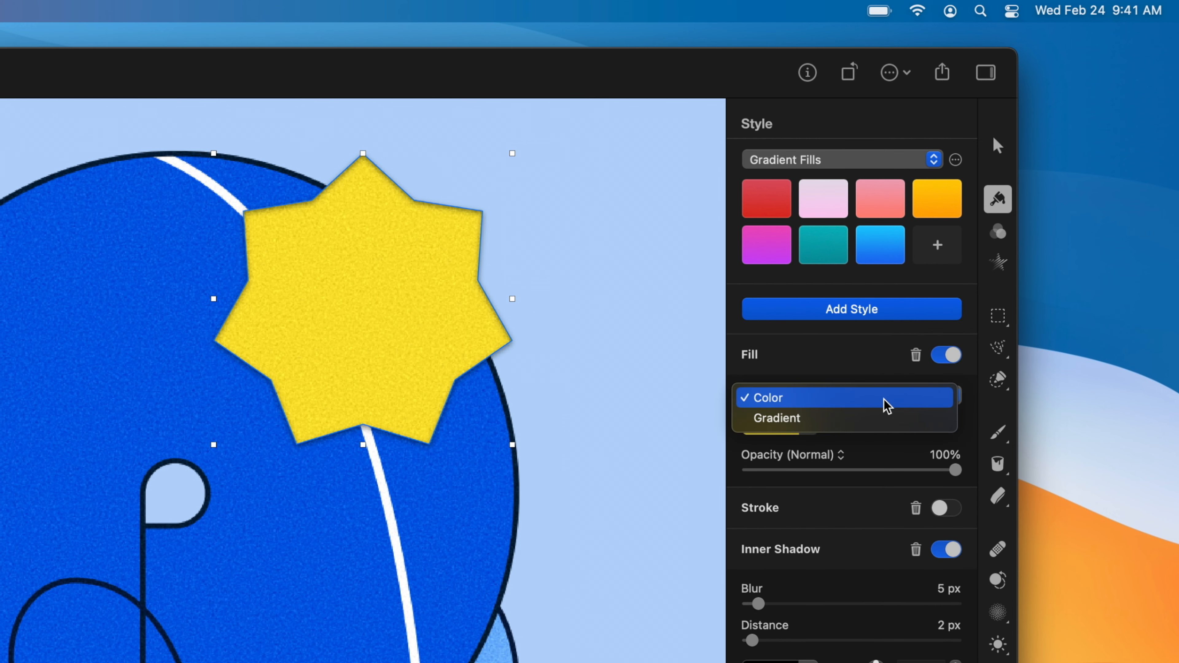
left_click(887, 419)
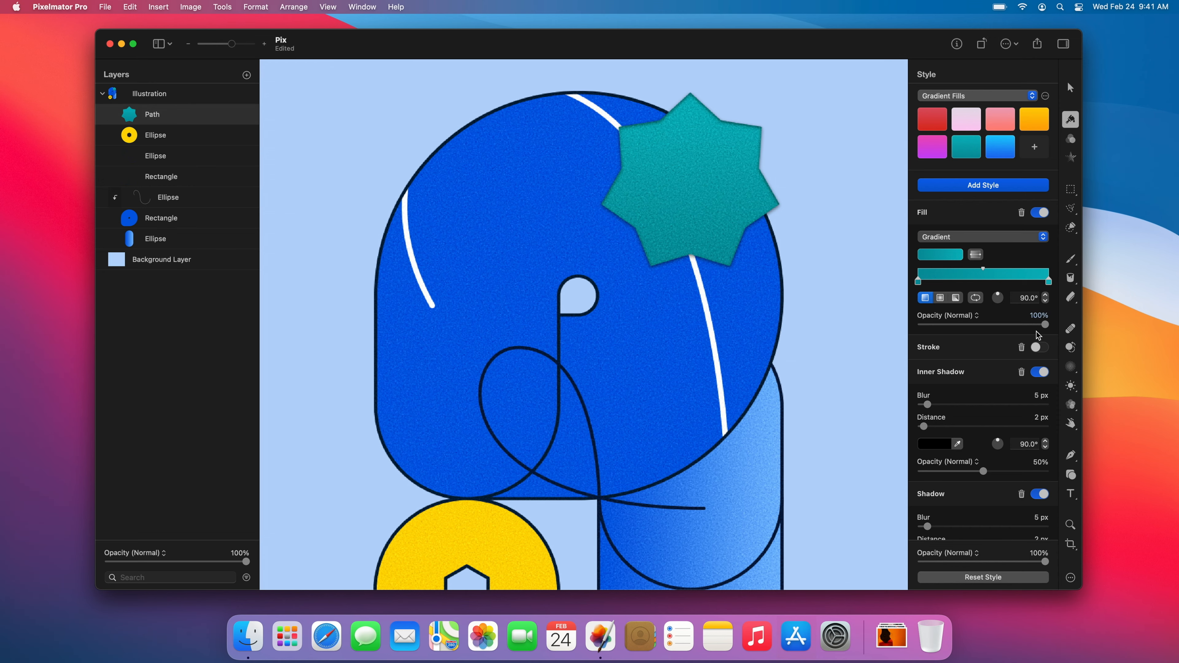
Try a white stroke on the star at a width of 9 px and turn the stroke off again.
left_click(1040, 348)
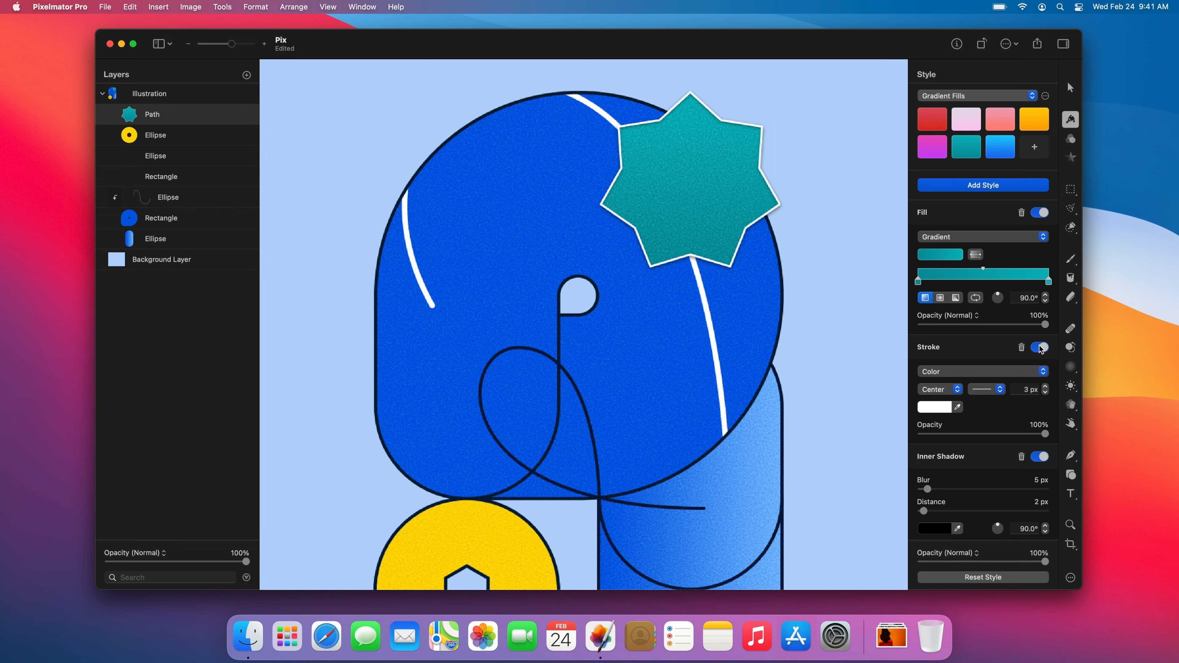
left_click(1046, 386)
left_click(1046, 386)
left_click(1046, 386)
left_click(1046, 386)
left_click(1046, 386)
left_click(1046, 386)
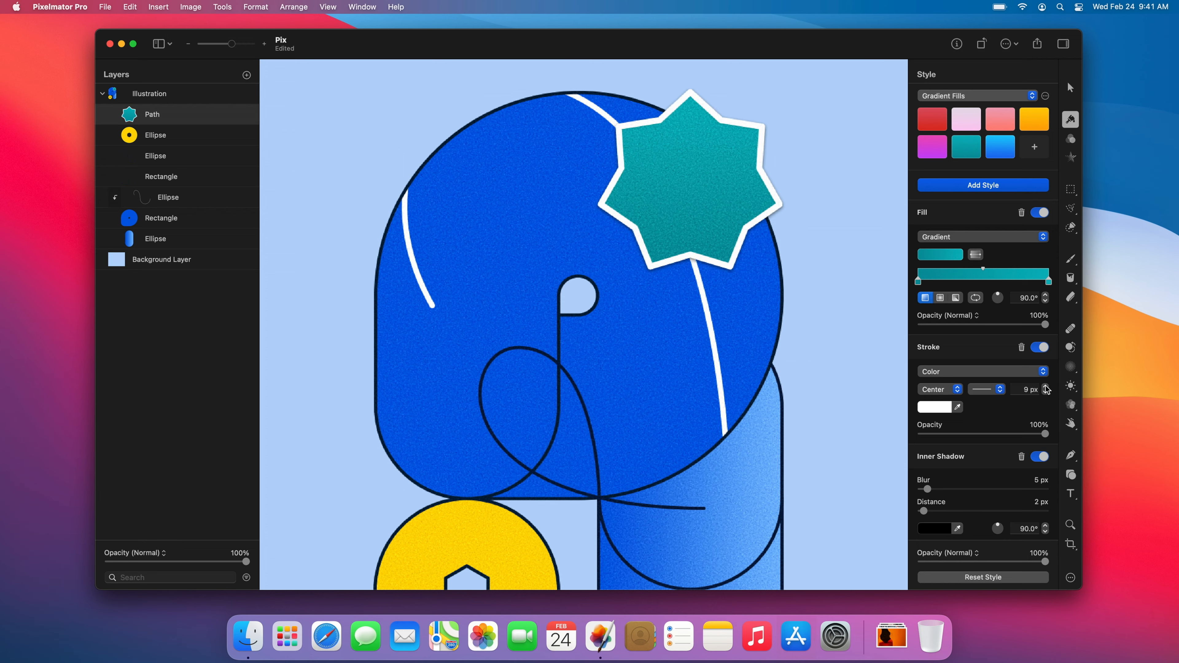
left_click(1040, 348)
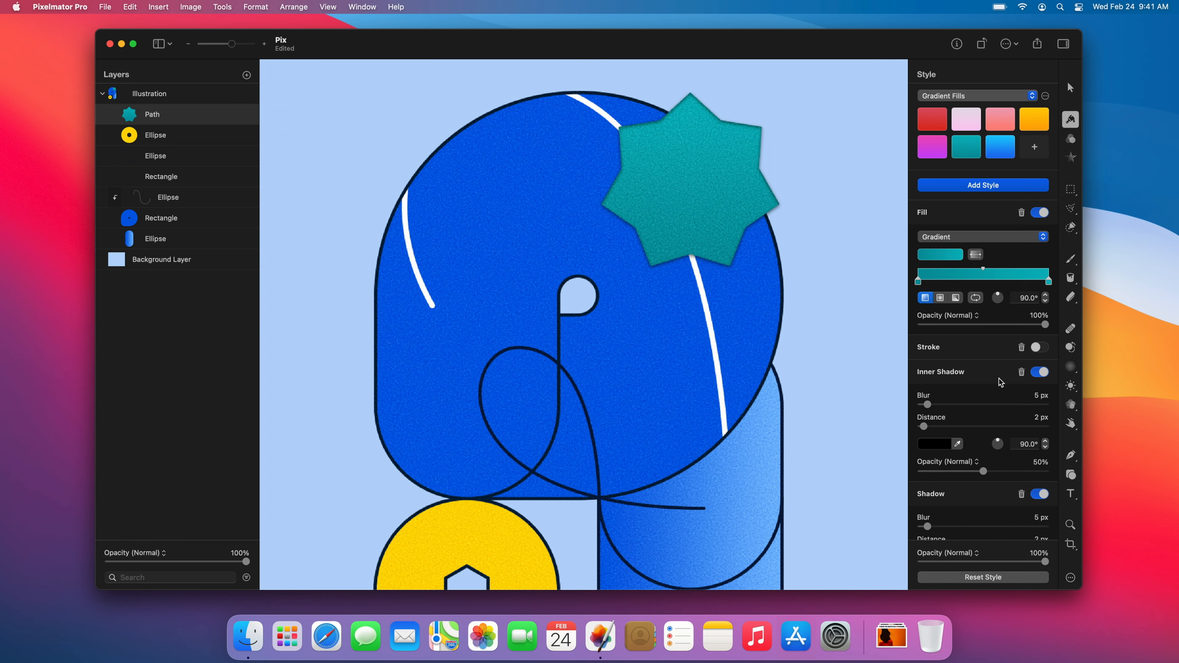
Try an inner shadow distance of 10 px and an angle of 275.7° on the star, and turn the inner shadow off.
left_click_drag(925, 426, 936, 426)
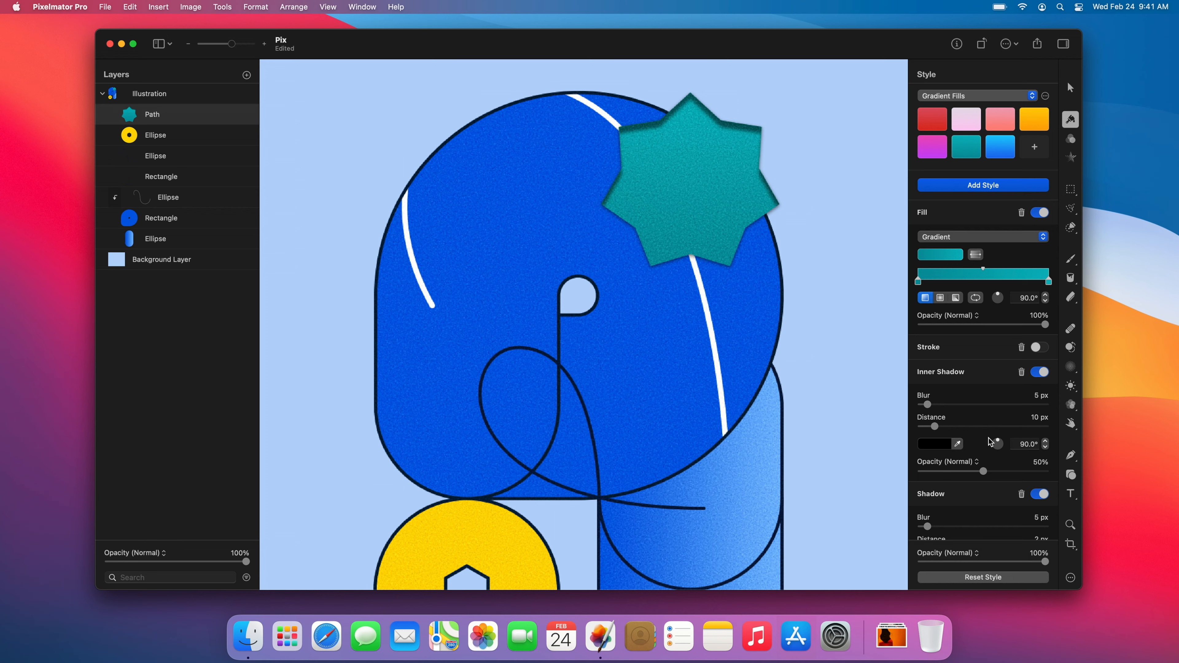
left_click_drag(1000, 444, 999, 452)
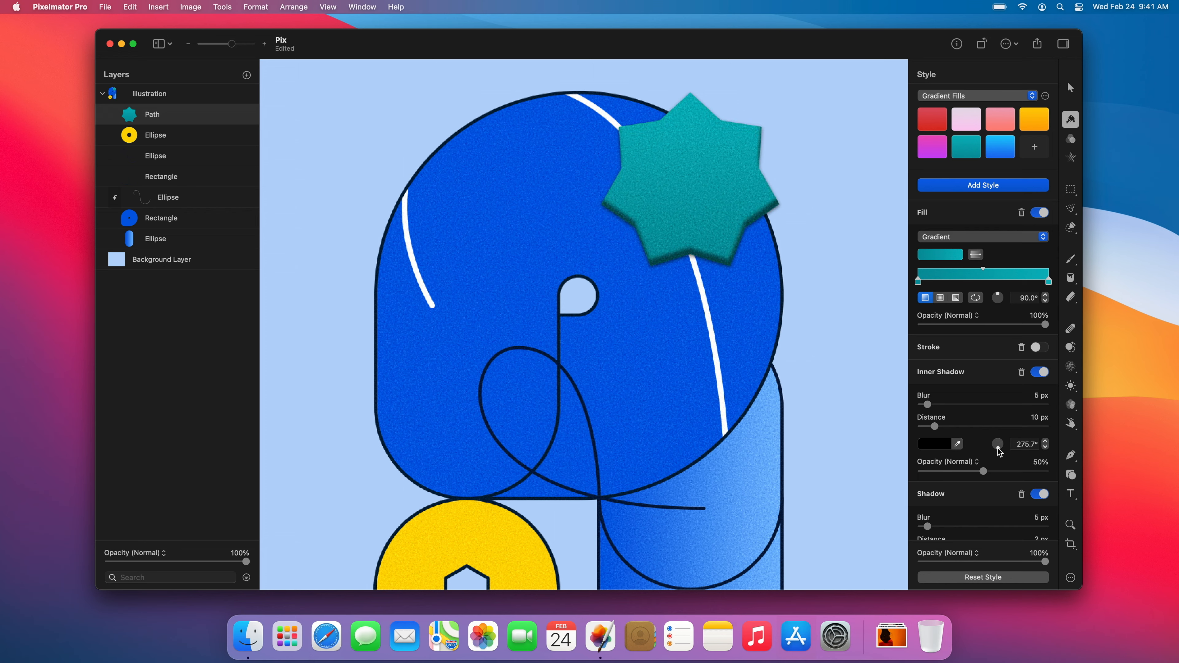
left_click(1039, 372)
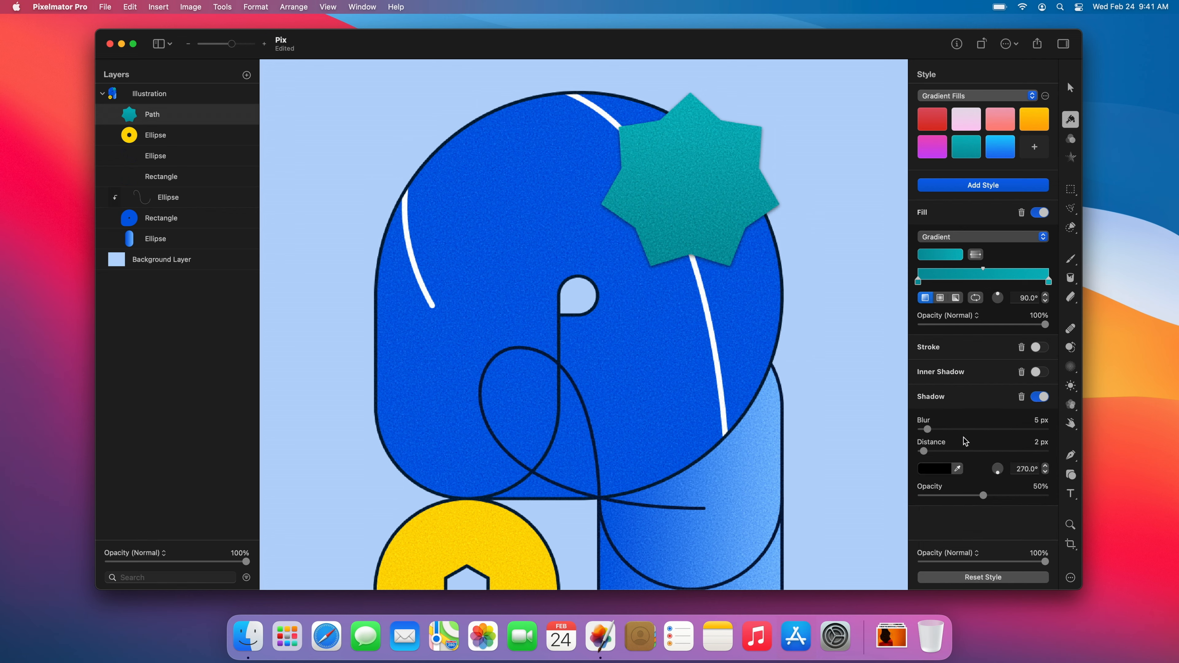
Set the star's shadow distance to 15 px and angle to 177.6°, and apply the red Gradient Fills style preset.
left_click_drag(924, 451, 992, 472)
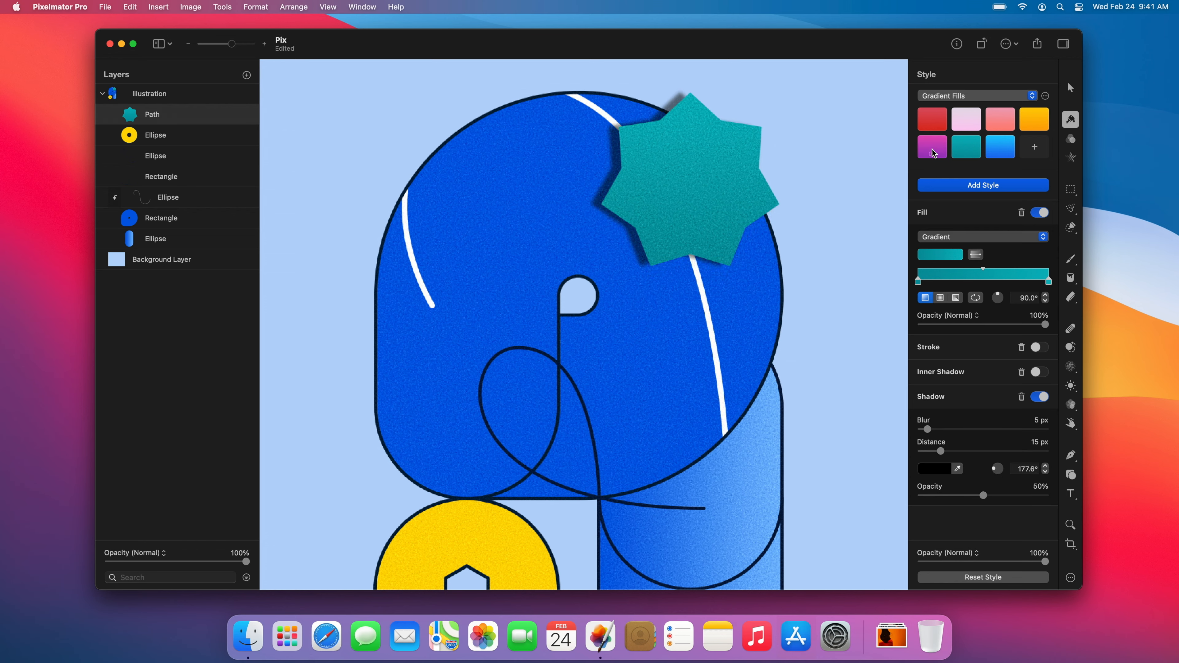
left_click(933, 121)
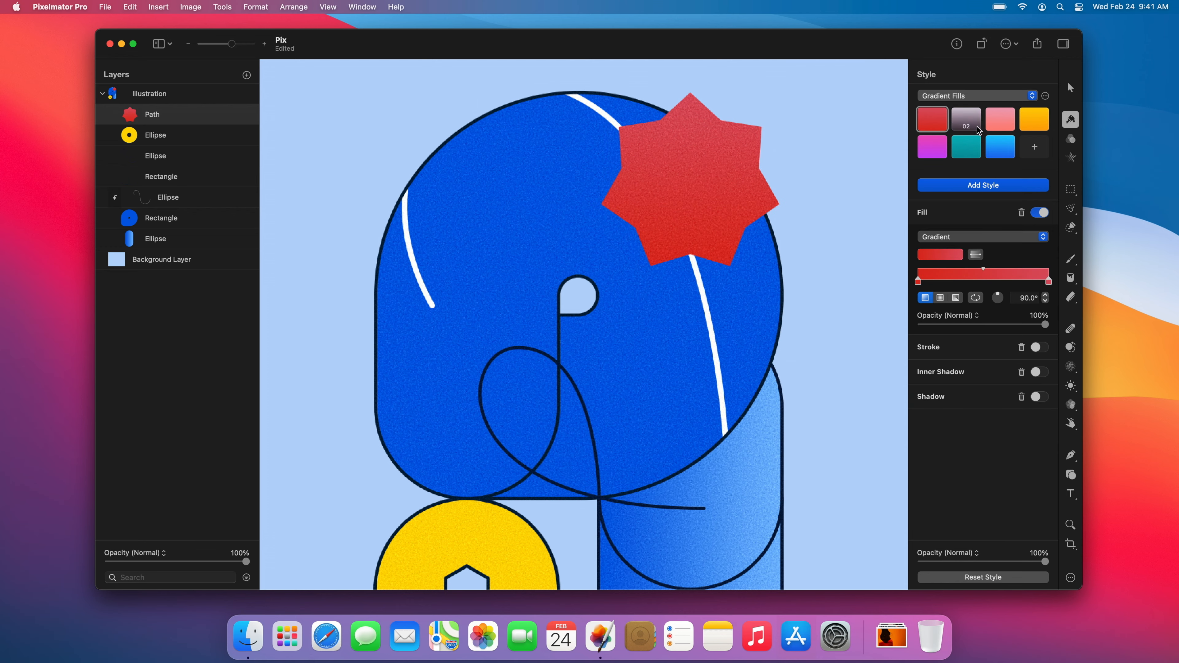
Apply the pink and the yellow-orange Gradient Fills style presets to the star, one after the other.
left_click(1001, 122)
left_click(1029, 124)
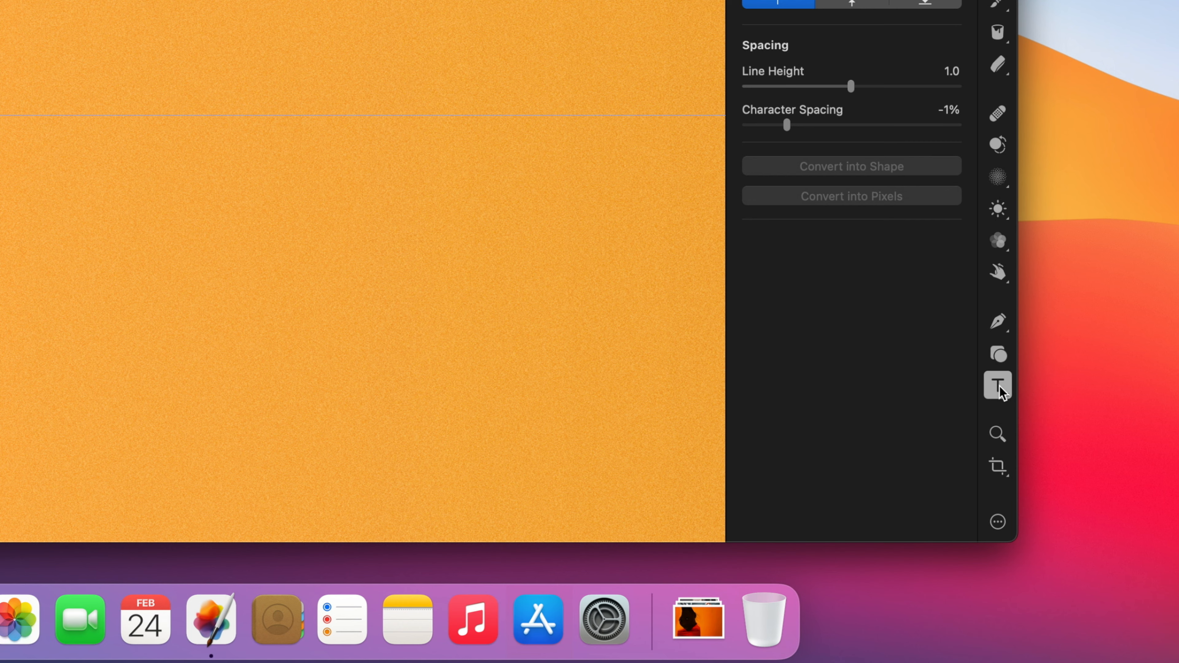
Add a text layer with the Type tool, align it with the vertical guide, and enter "The Outpost" as the title.
left_click(999, 386)
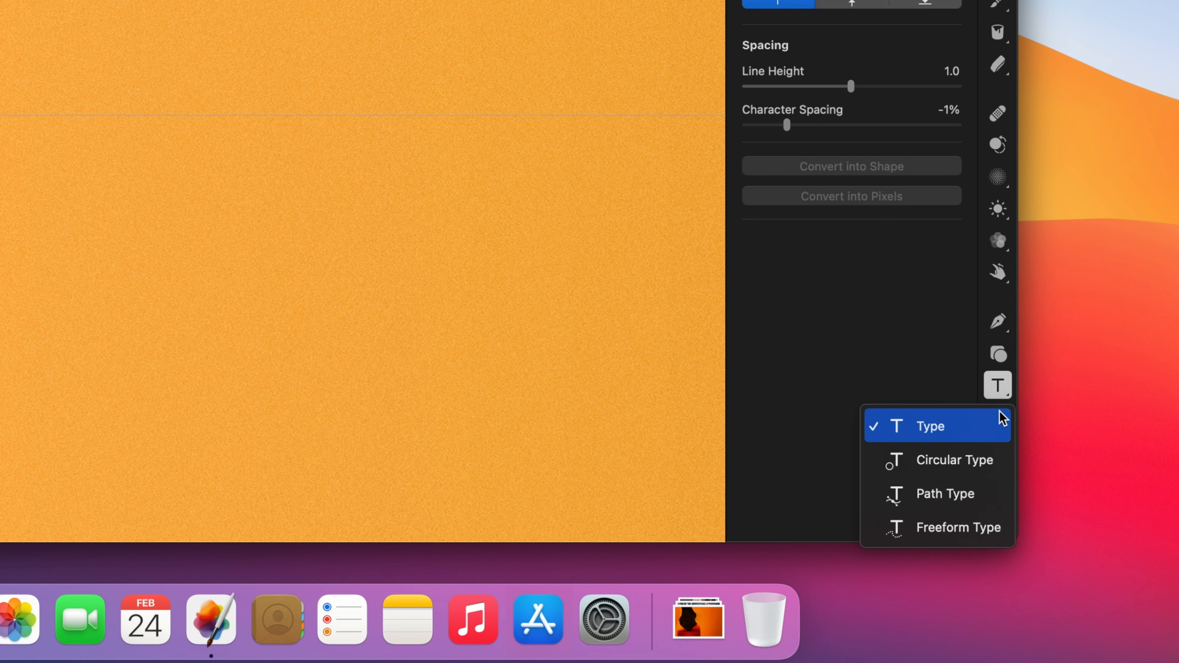
left_click(1000, 415)
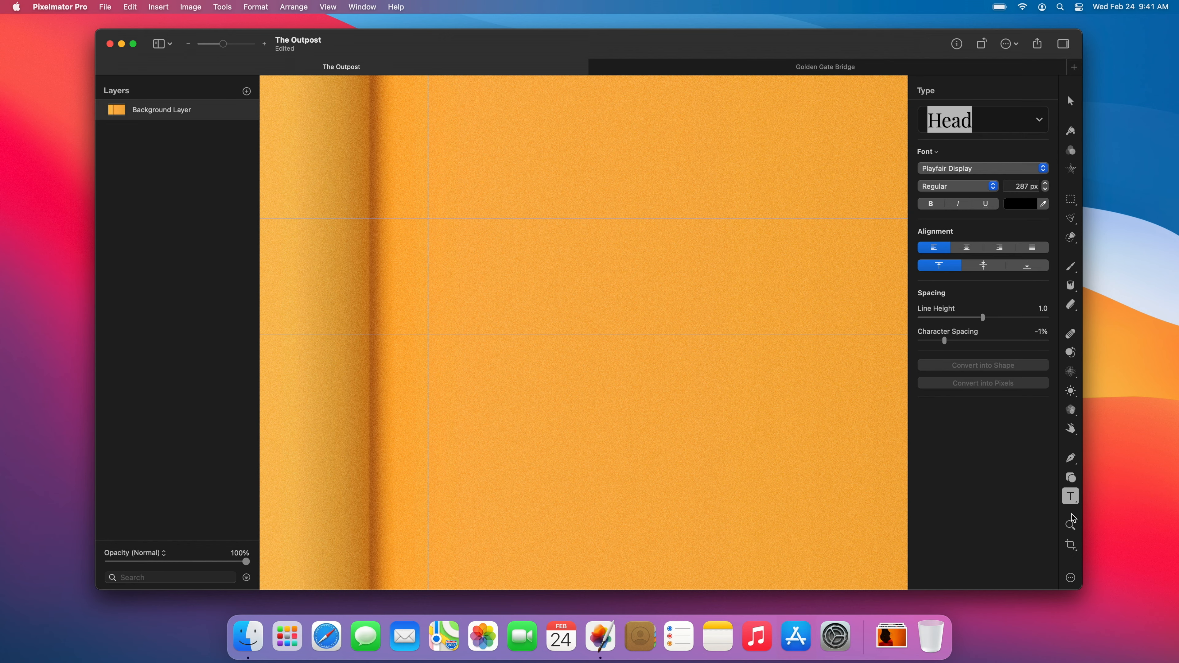
left_click(614, 284)
left_click_drag(614, 284, 500, 271)
double_click(500, 271)
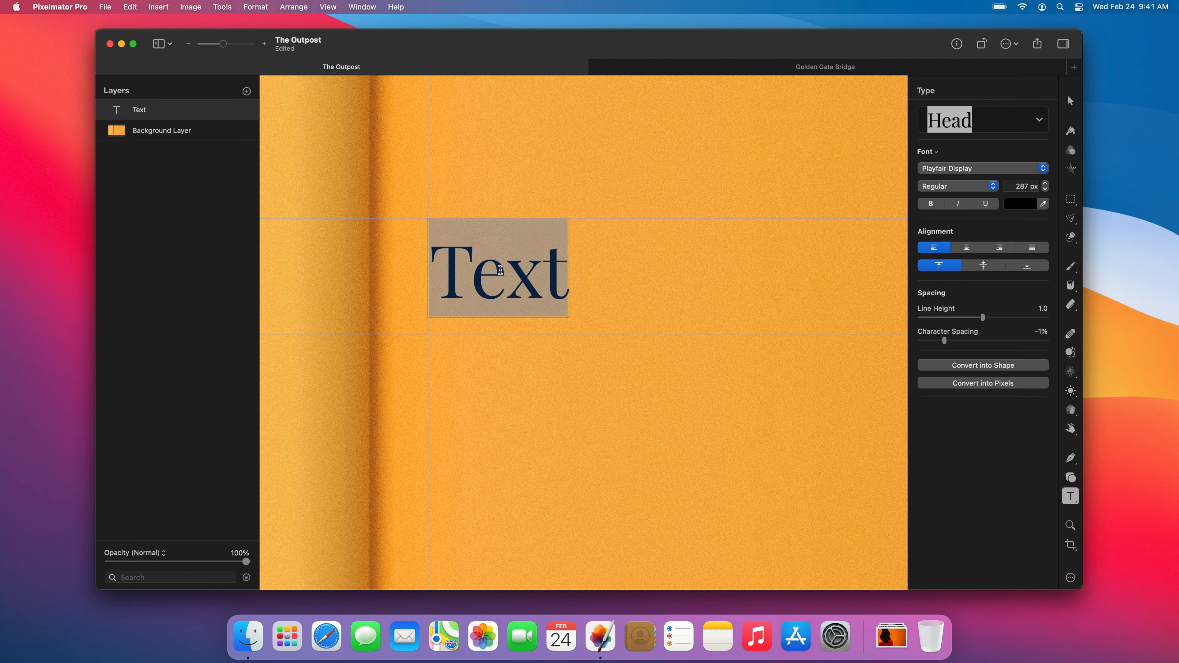
type("The Ou")
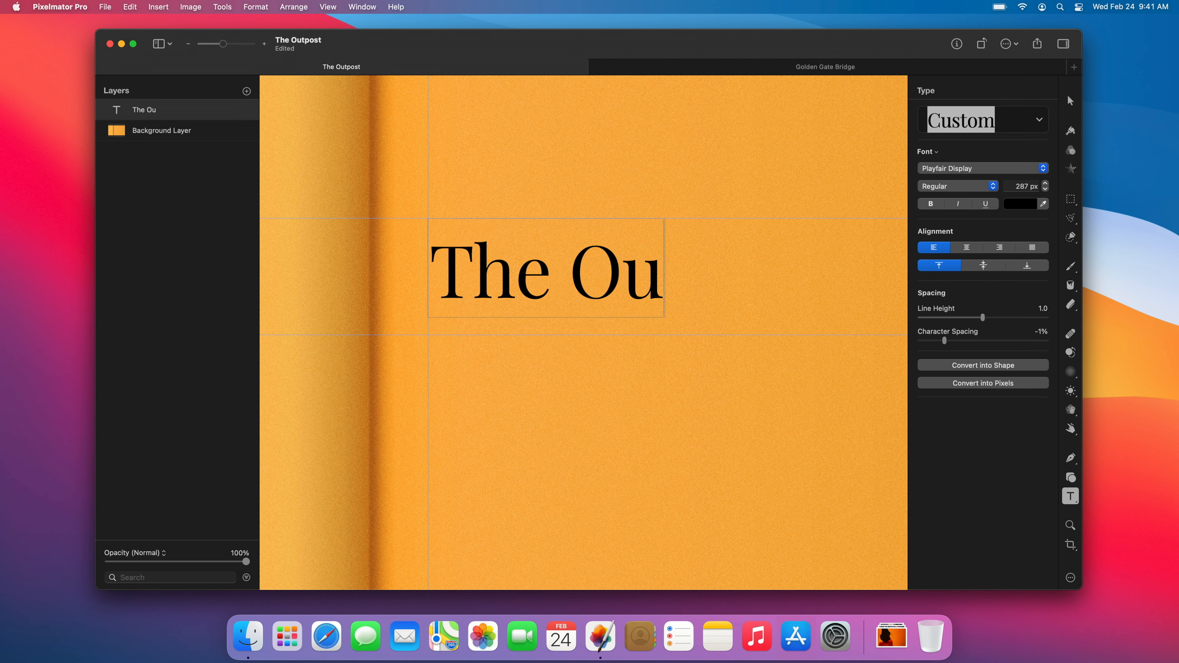
type("tpost")
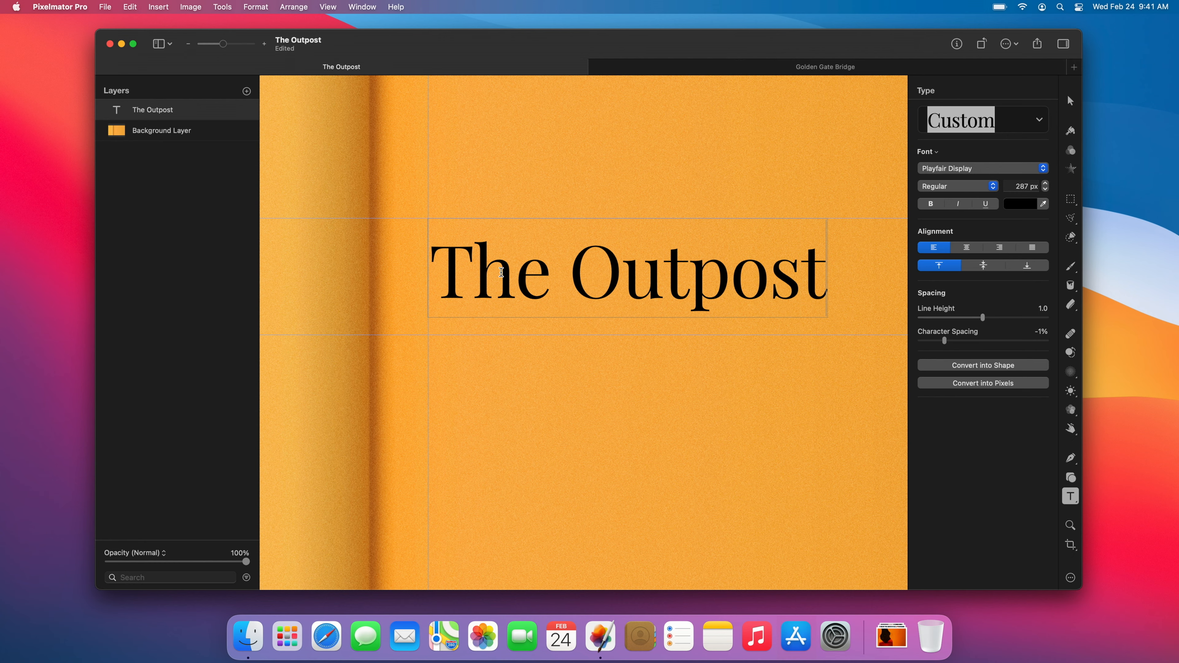
left_click(692, 343)
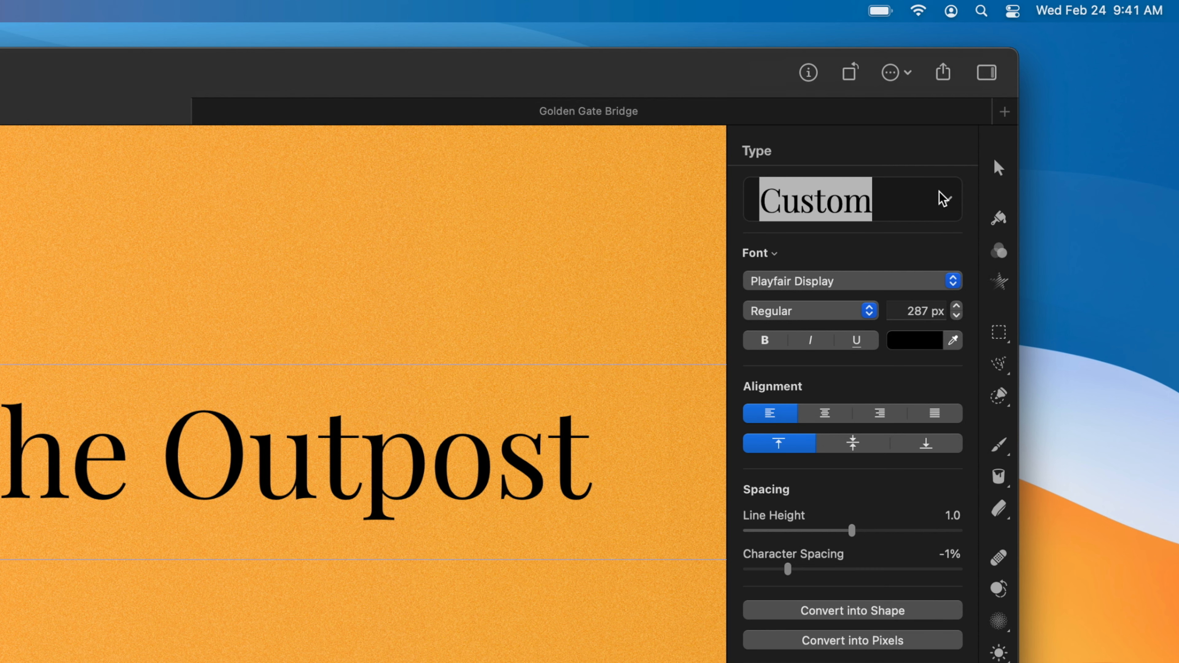
Draw a text box in the Subtitle style under the title and replace its placeholder with the copied paragraph.
left_click(1037, 115)
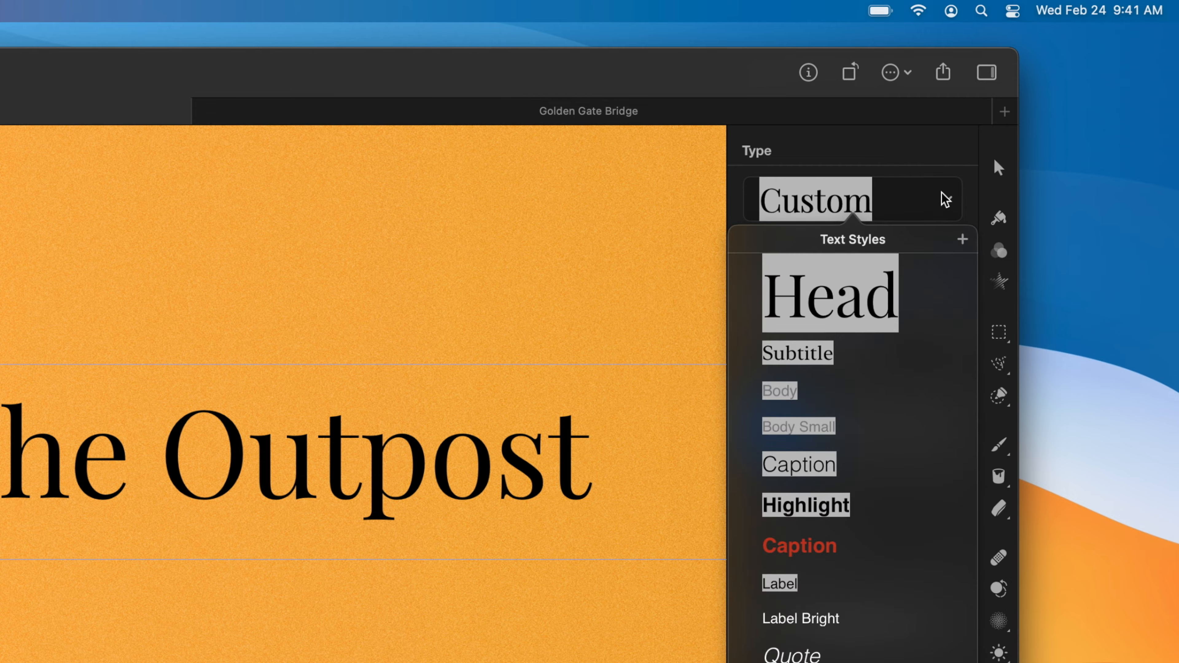
left_click(942, 330)
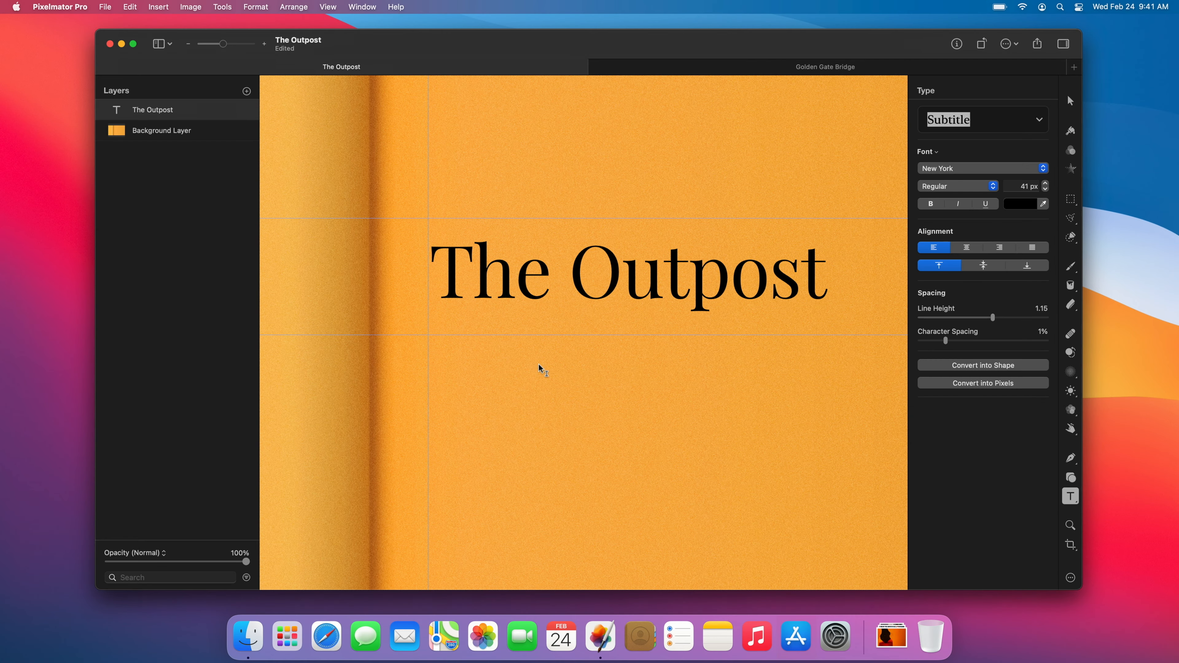
left_click_drag(431, 336, 679, 436)
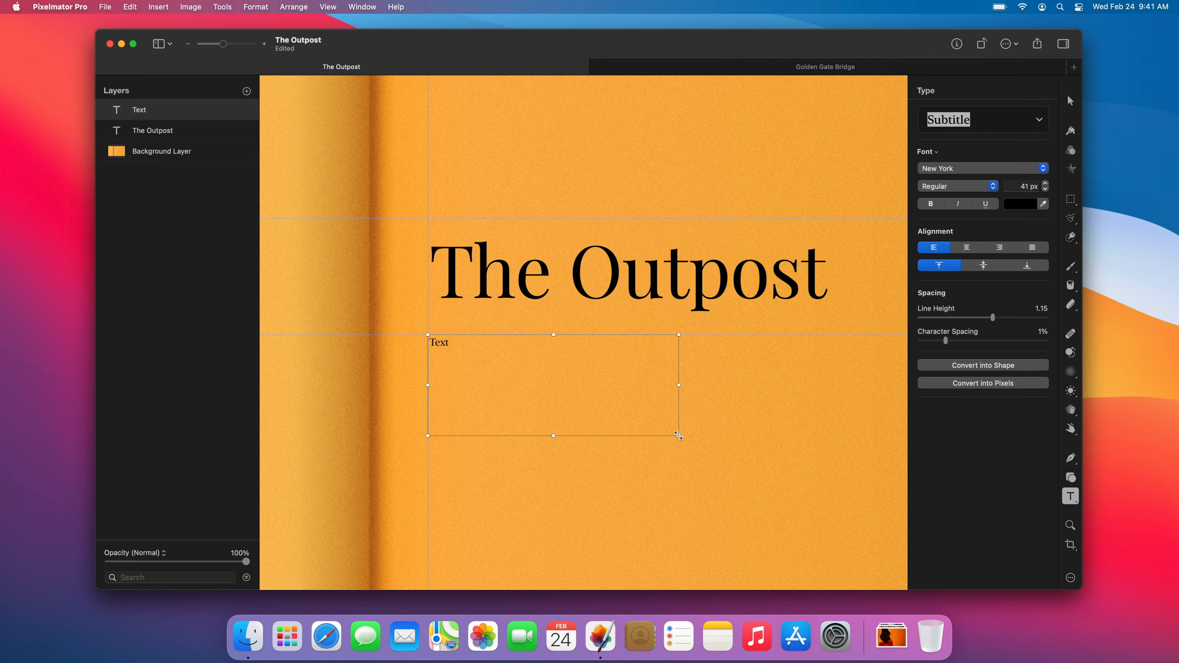
double_click(631, 404)
right_click(632, 407)
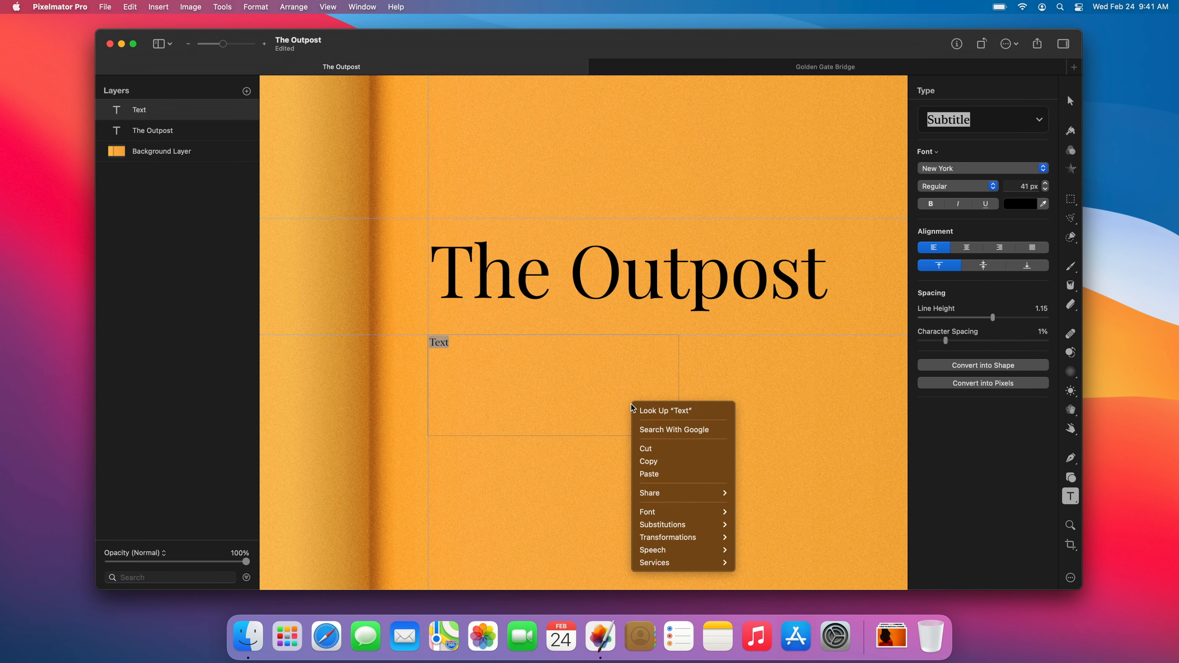
left_click(648, 474)
Widen the paragraph's text box and set its line height to 1.17 and character spacing to 1%.
left_click_drag(679, 436, 766, 438)
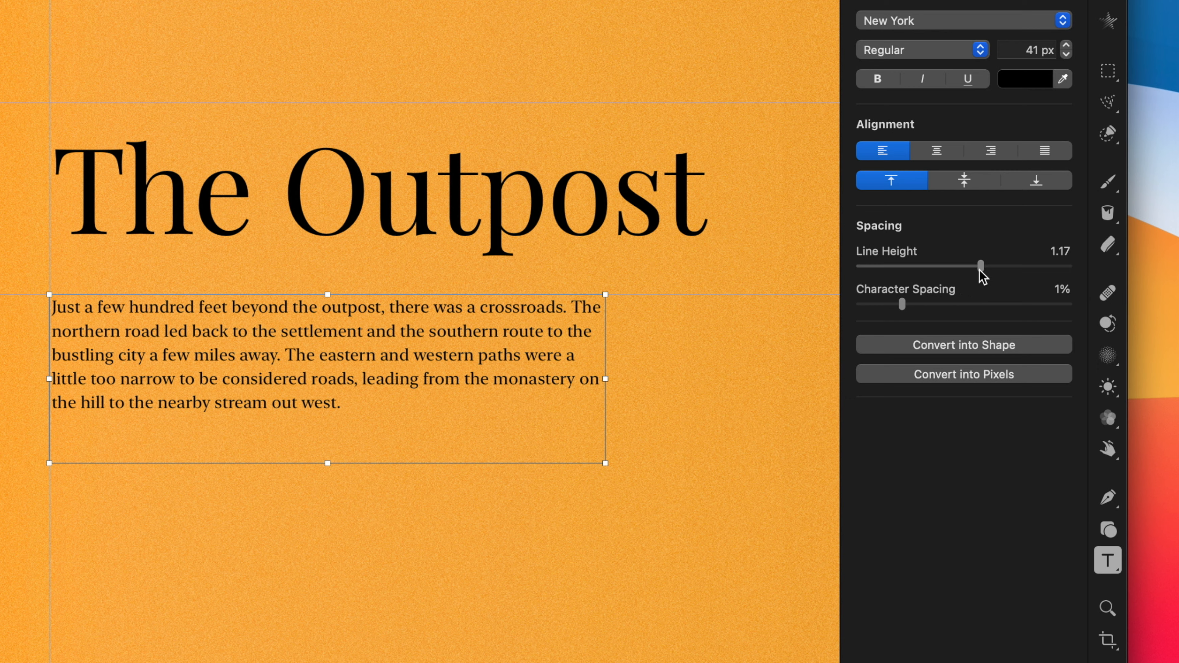
mouse_move(980, 268)
left_mouse_down()
mouse_move(998, 268)
mouse_move(981, 268)
left_mouse_up()
left_click_drag(903, 305, 903, 306)
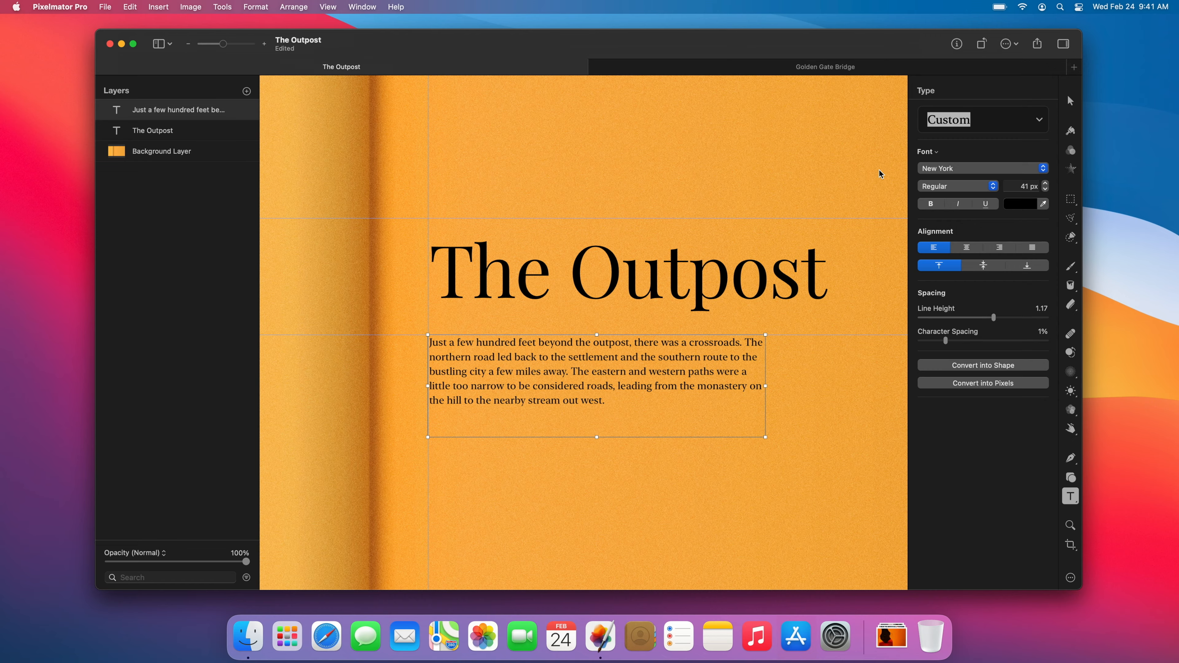
In the Golden Gate Bridge document, add "GOLDEN GATE" as path text along the badge's upper arc.
left_click(858, 69)
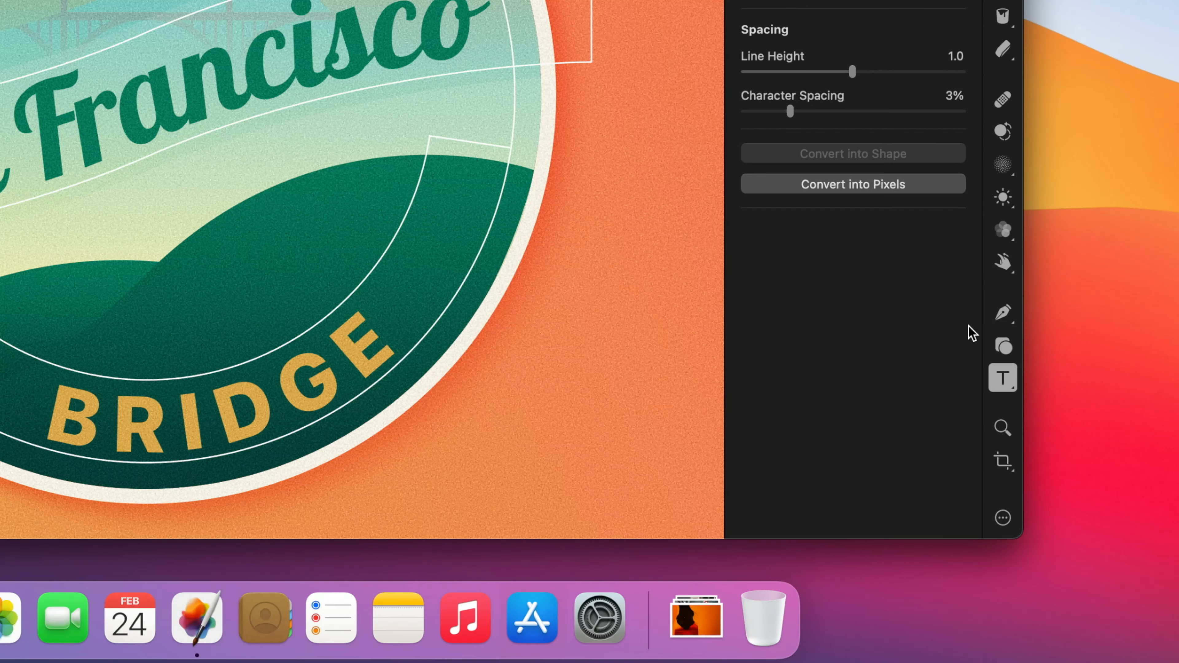
left_click(1004, 379)
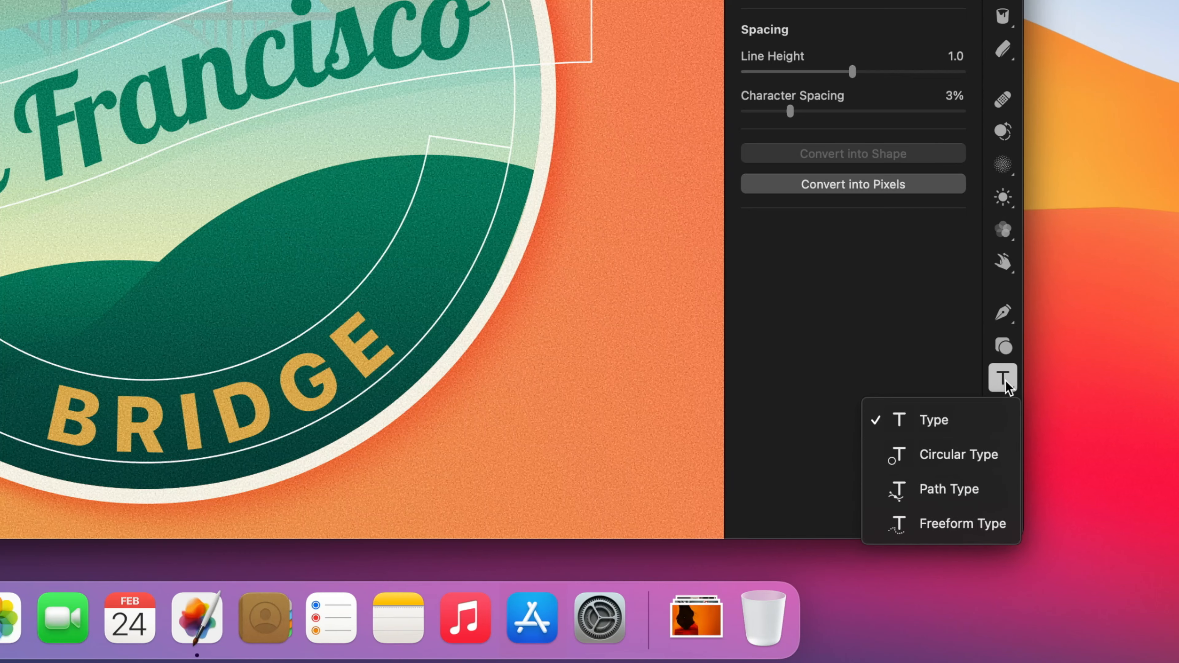
left_click(973, 493)
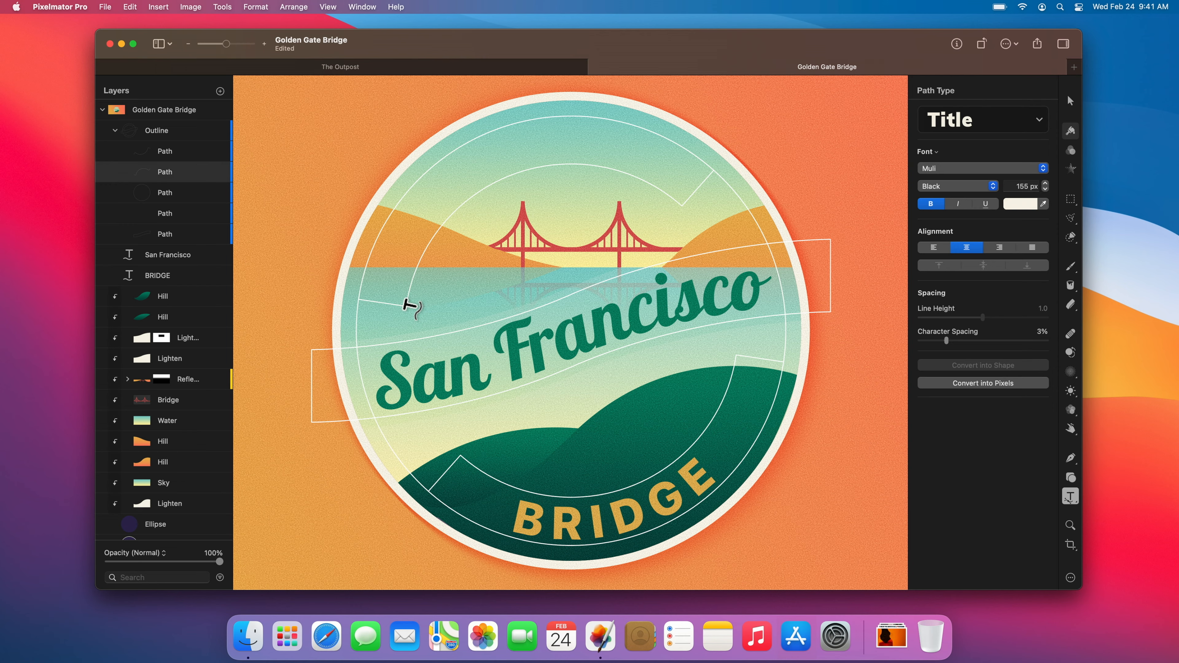
left_click_drag(406, 306, 681, 199)
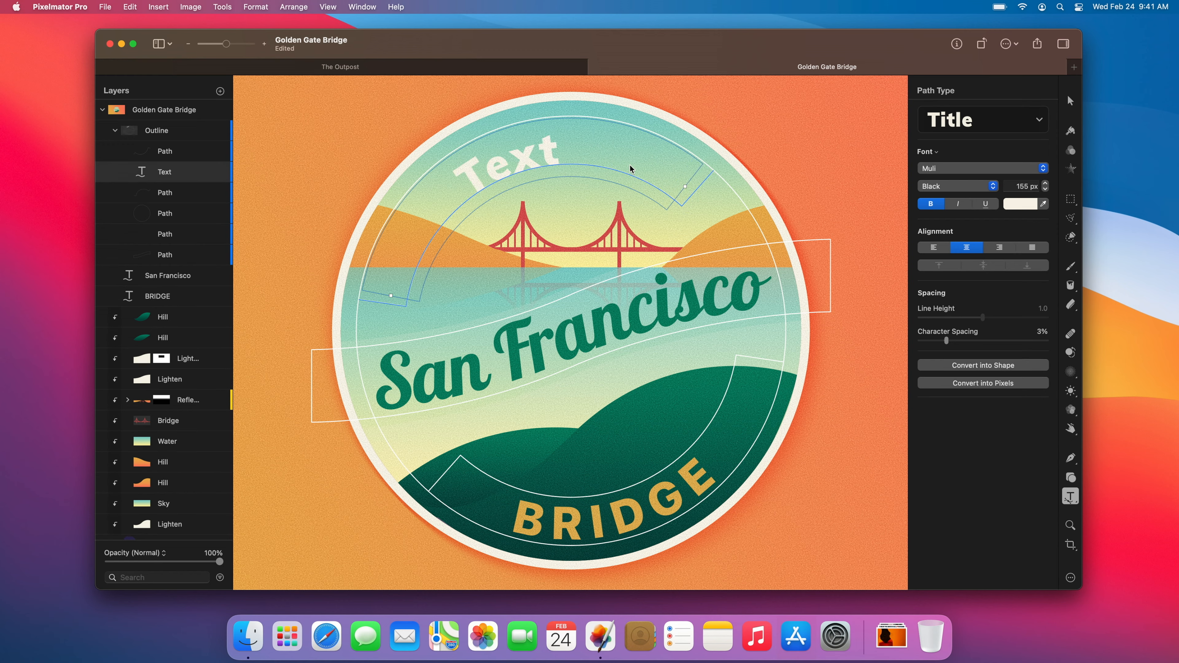
type("GOLDEN G")
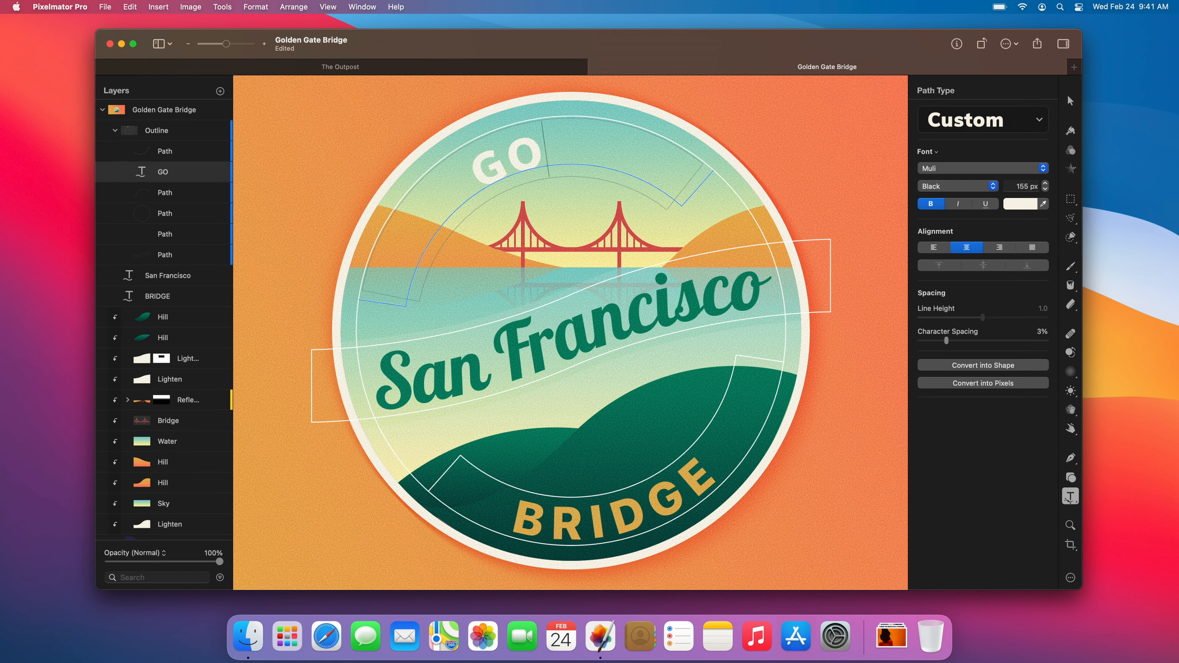
type("ATE")
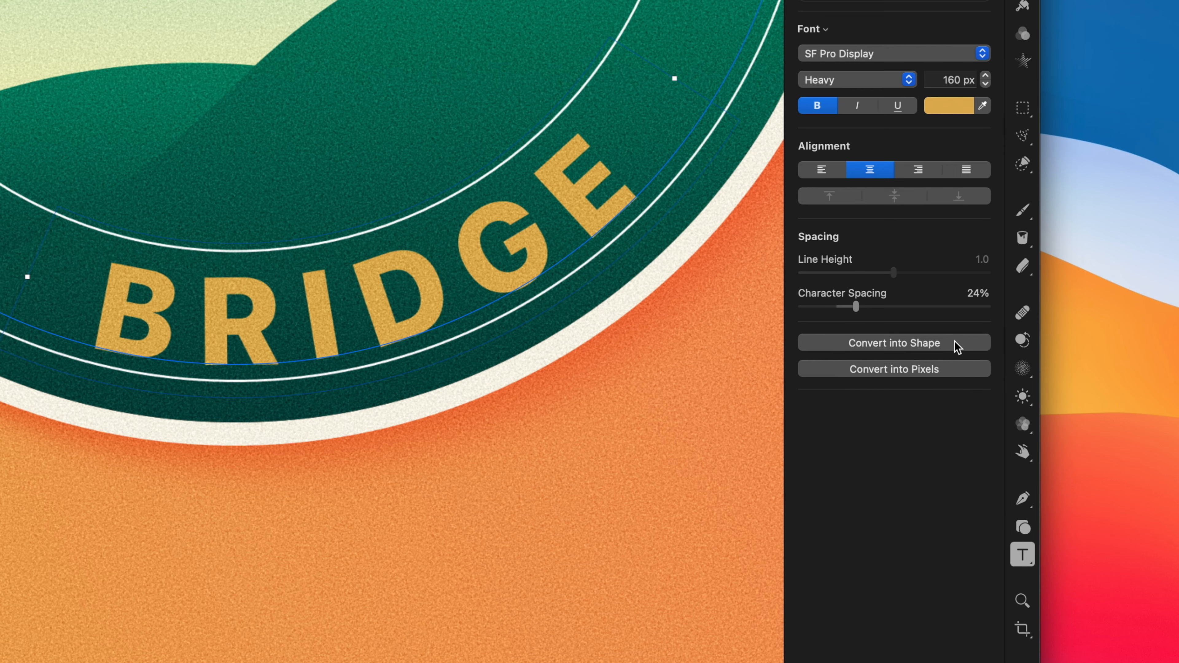
Convert the BRIDGE text into a shape, make the letter R editable, and try moving its lower anchor points.
left_click(1023, 347)
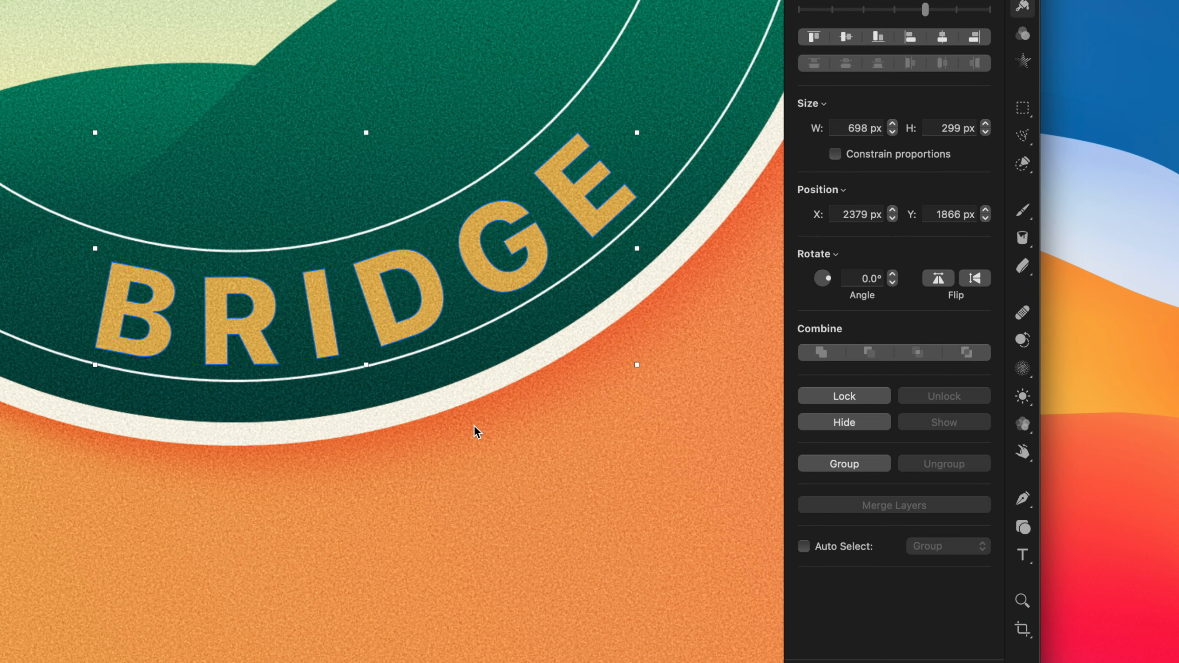
left_click(255, 341)
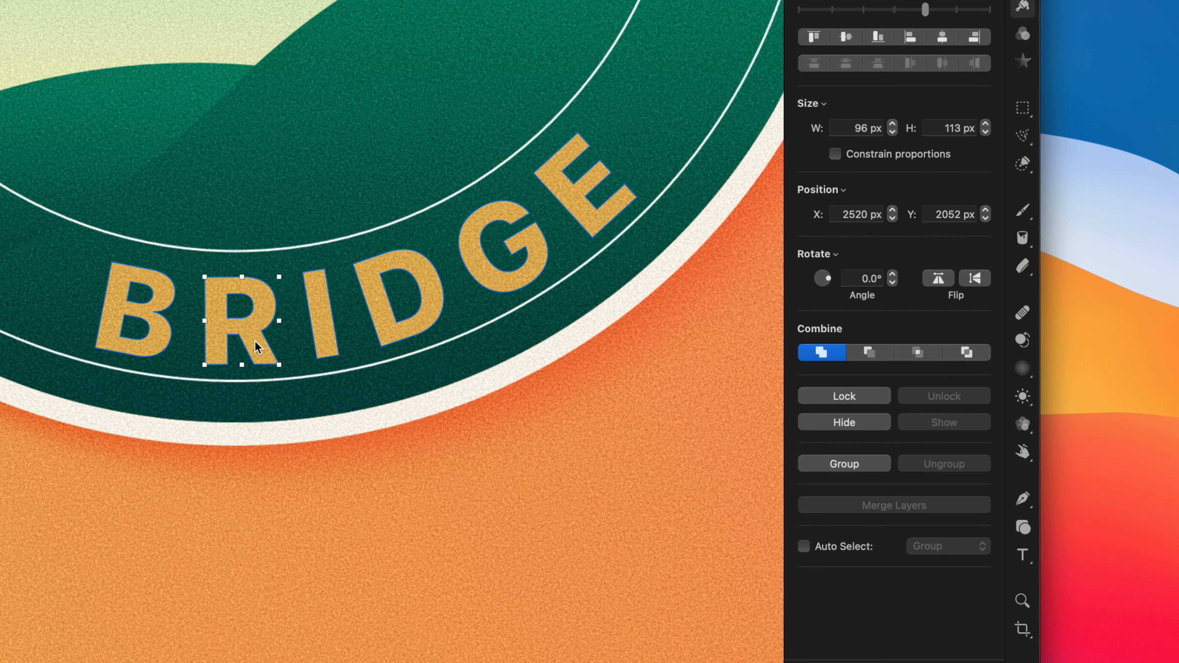
right_click(255, 341)
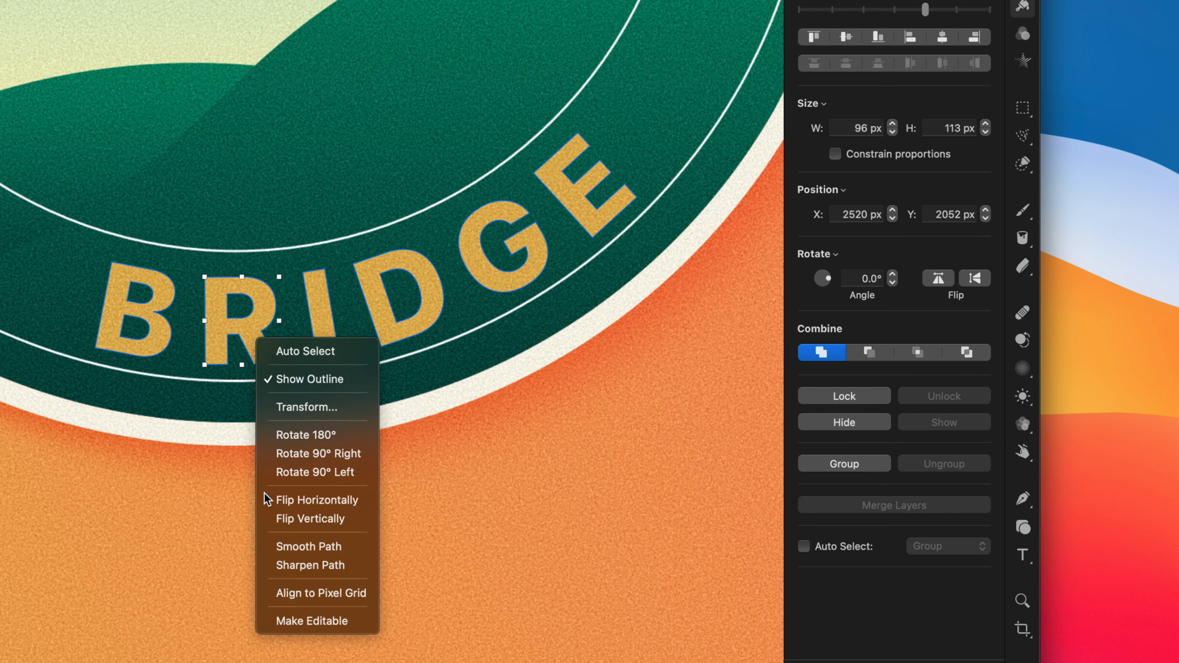
left_click(278, 622)
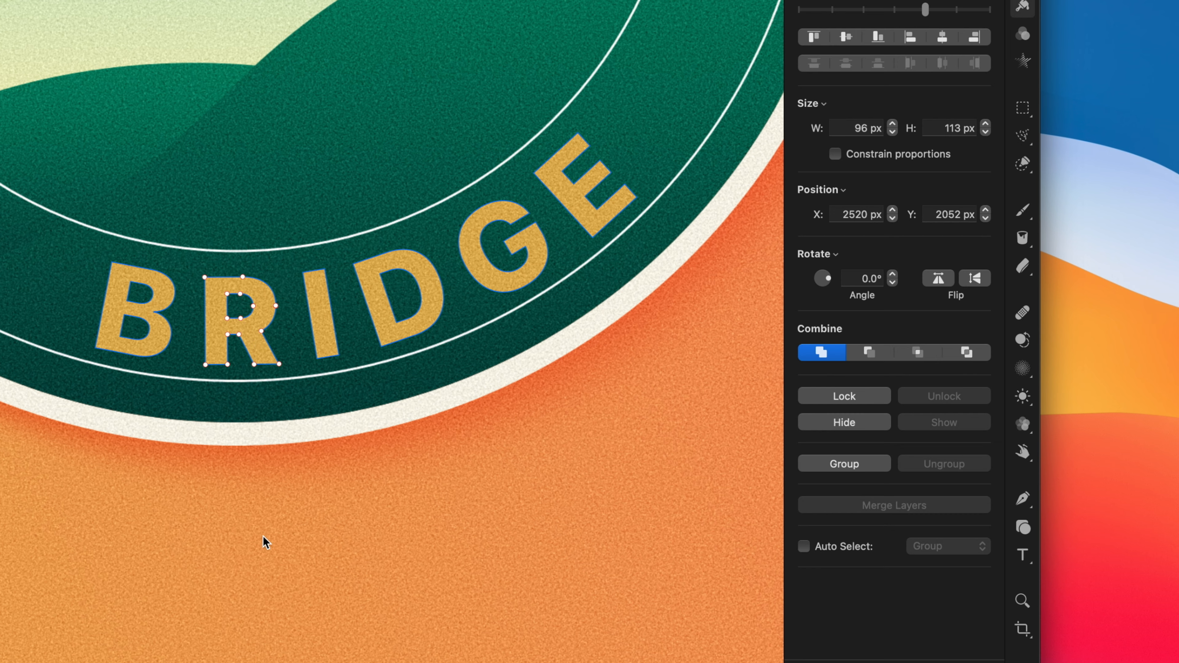
left_click_drag(241, 358, 291, 408)
key("super+z")
Convert the BRIDGE layer into pixels and distort its letters with the Warp tool at 50% brush size and 50% strength.
left_click(1025, 555)
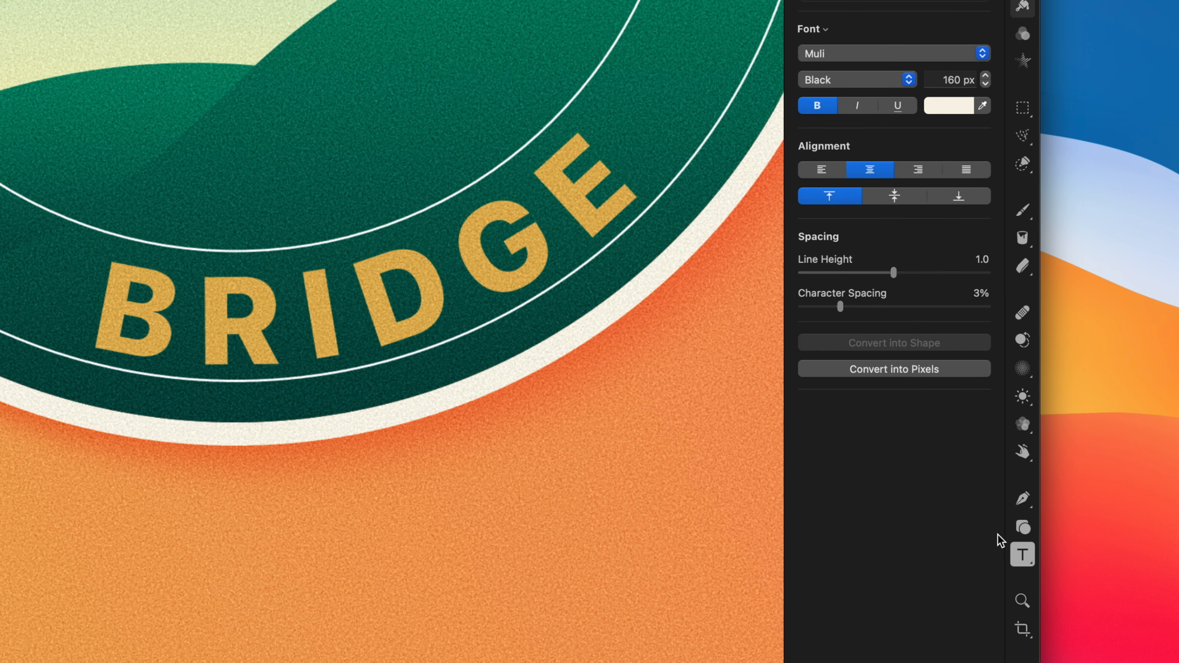
left_click(959, 363)
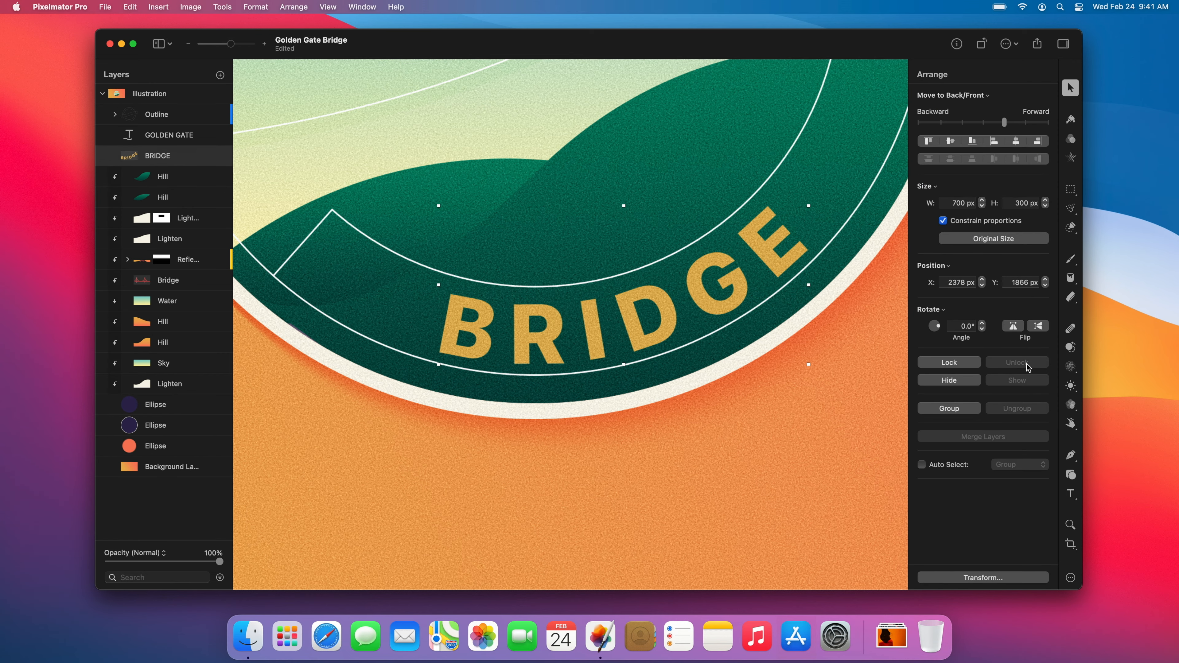
left_click(1071, 423)
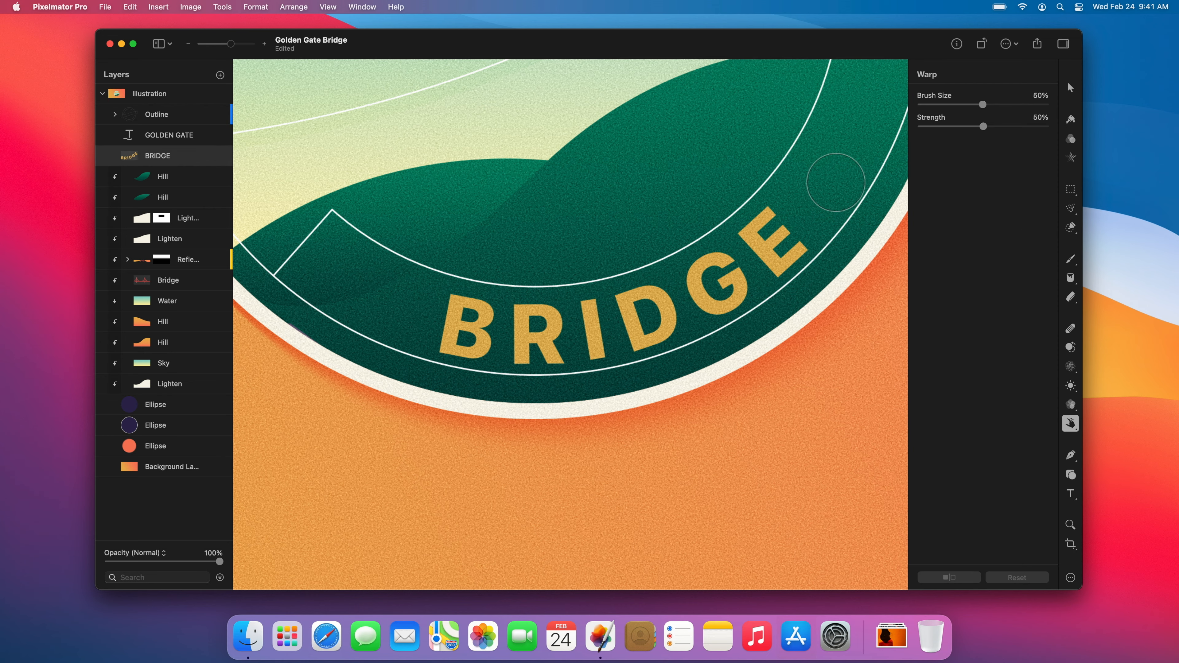
mouse_move(766, 241)
left_mouse_down()
mouse_move(662, 299)
mouse_move(550, 321)
mouse_move(454, 328)
mouse_move(385, 307)
left_mouse_up()
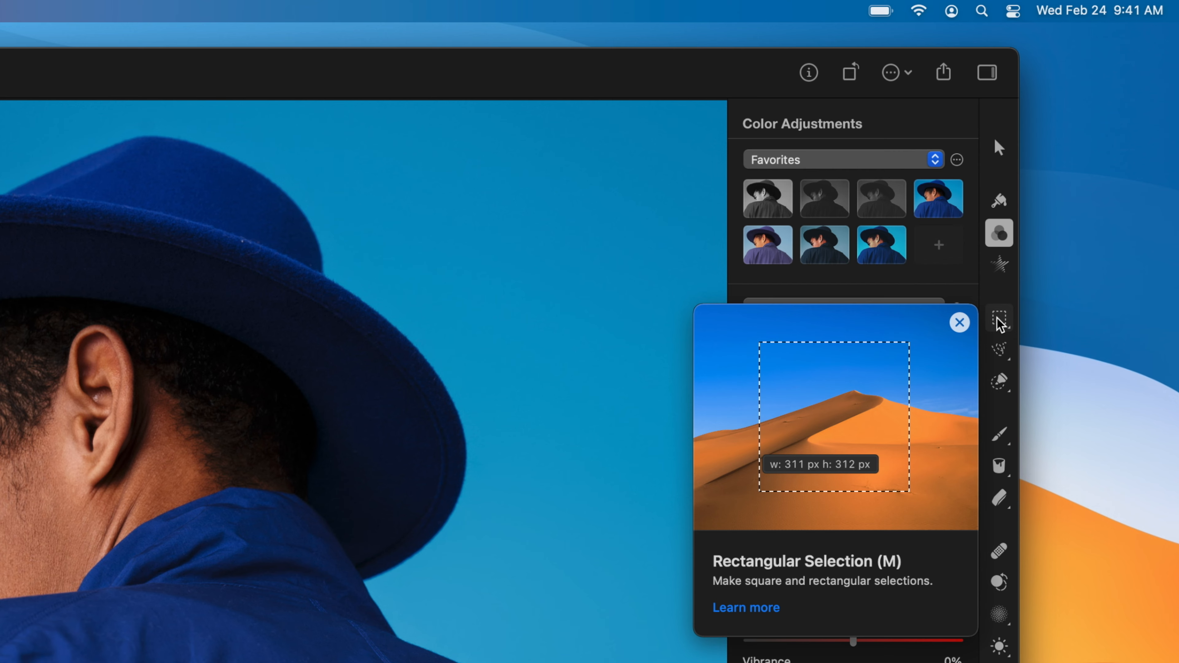
left_click(999, 321)
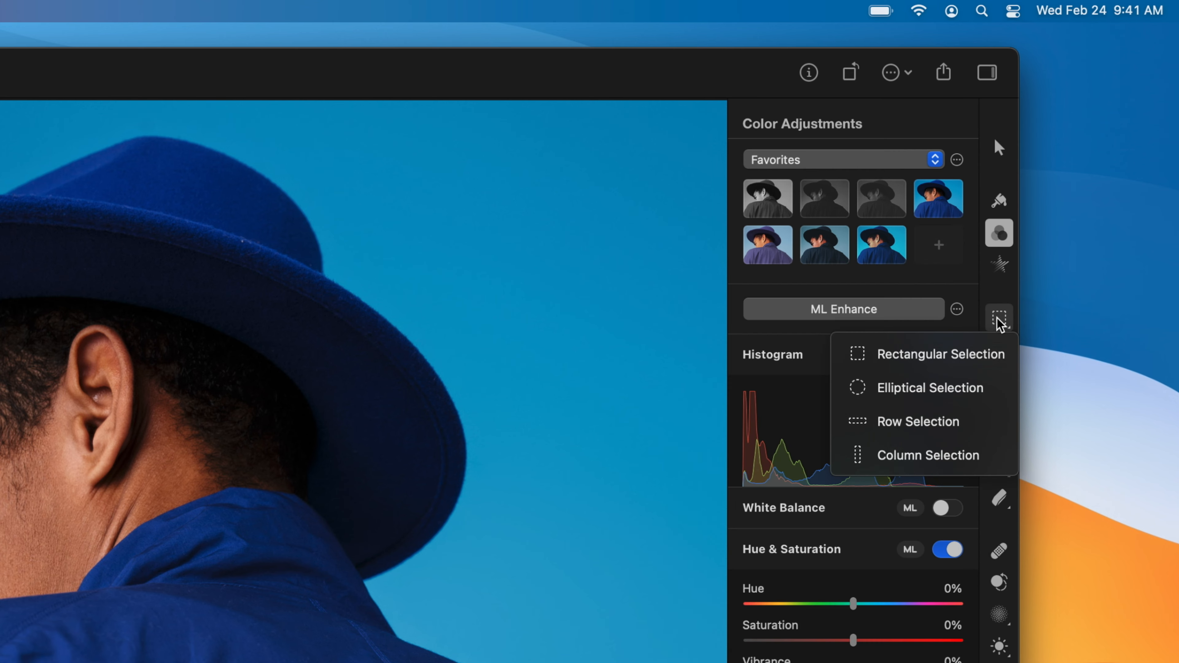
left_click(999, 321)
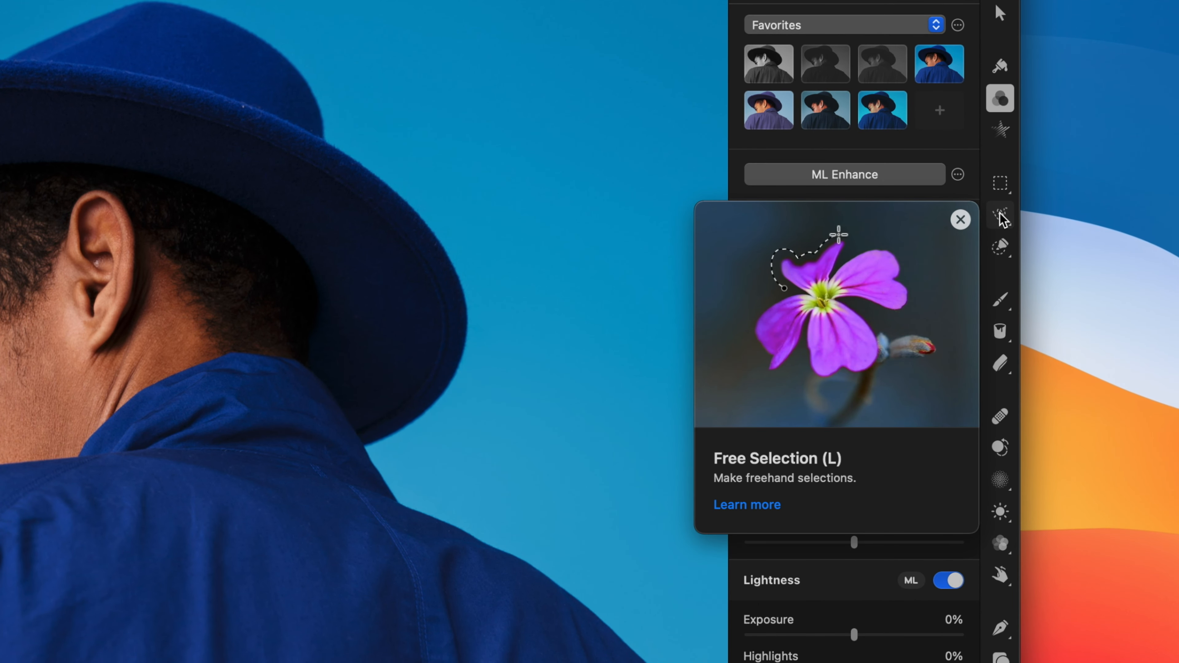
left_click(999, 215)
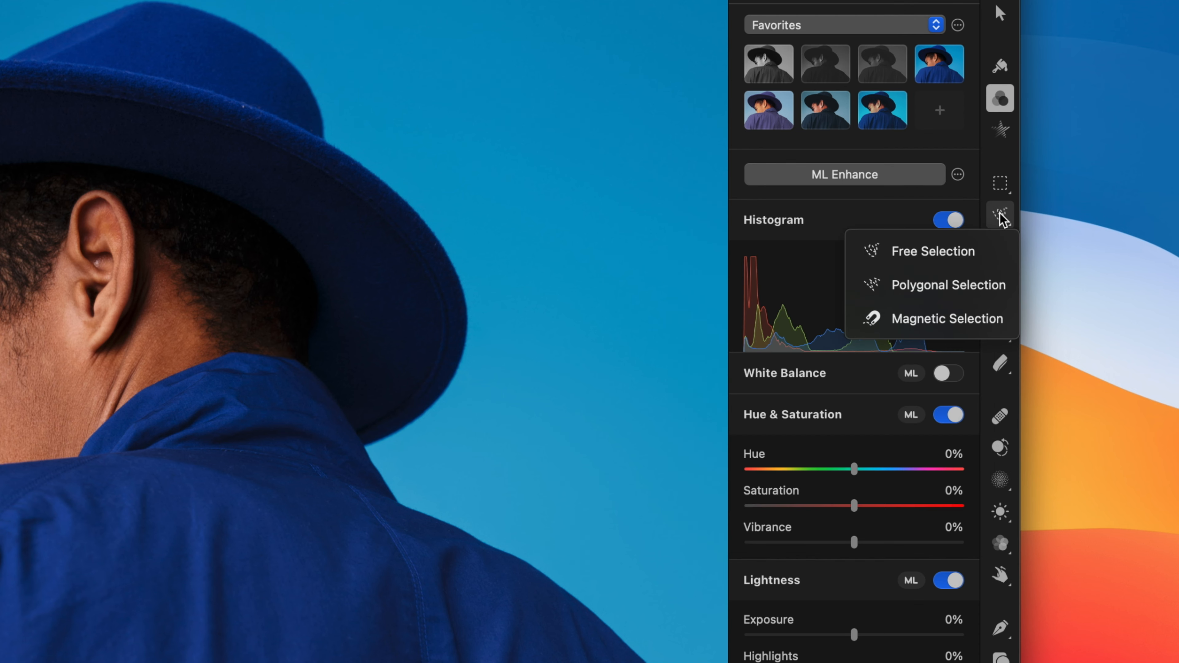
left_click(999, 215)
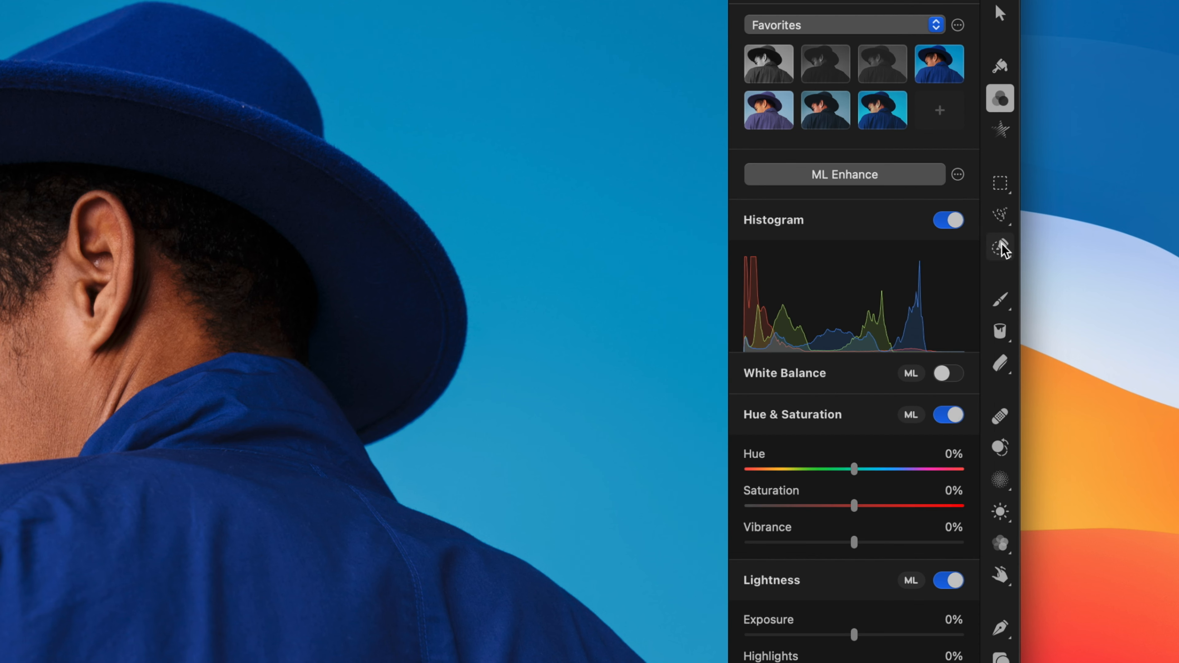
Select the light blue background around the man in the hat with the Color Selection tool.
mouse_move(1002, 245)
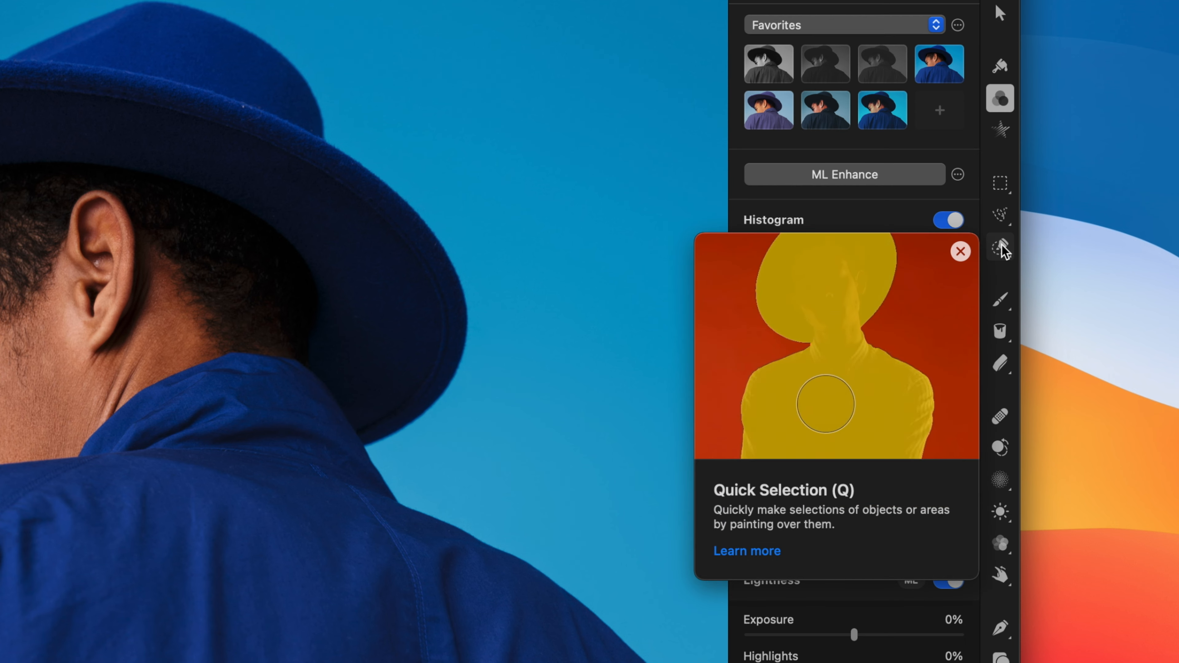
left_click(1001, 246)
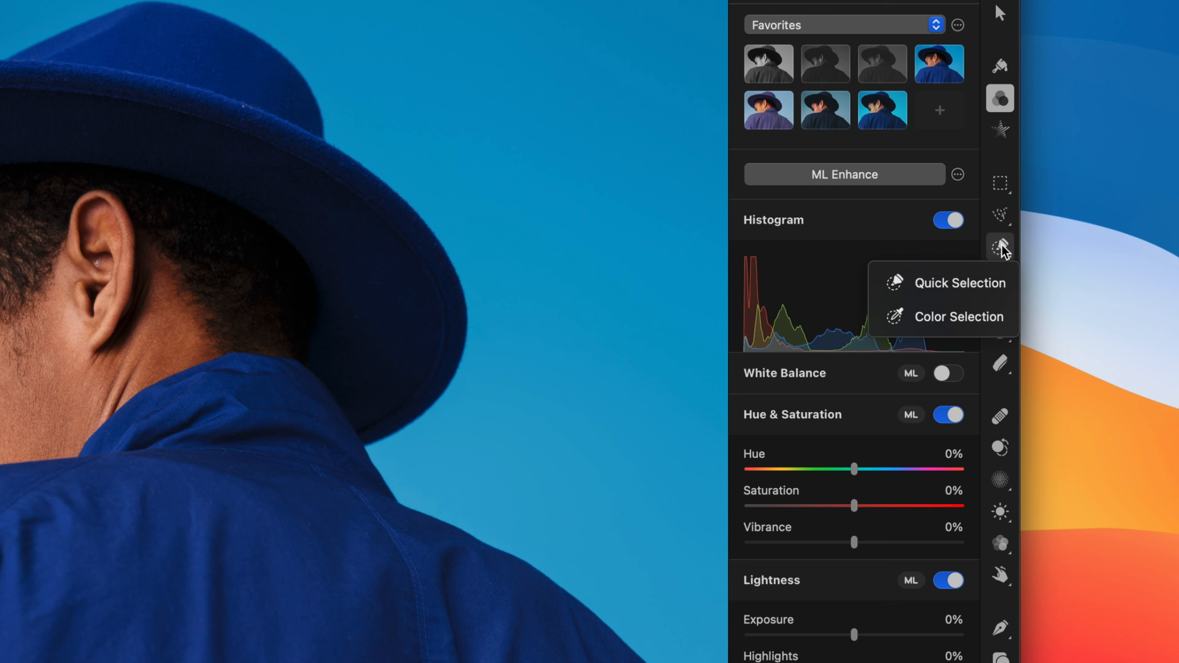
left_click(979, 310)
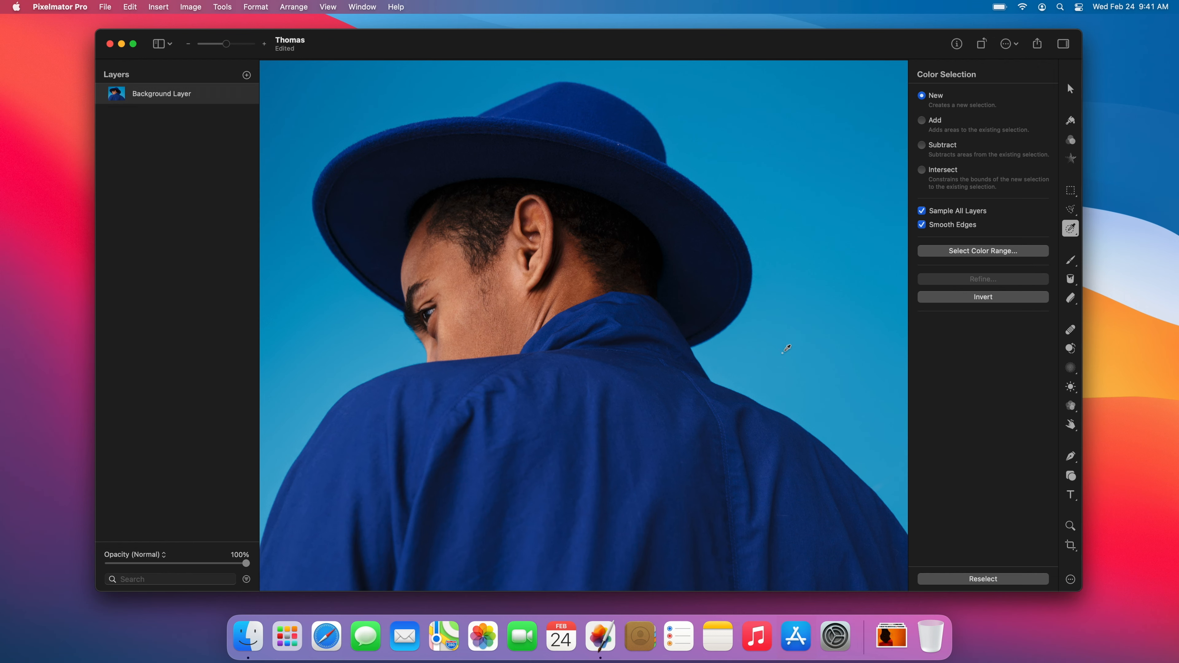
left_click_drag(455, 462, 461, 459)
left_click_drag(759, 348, 780, 341)
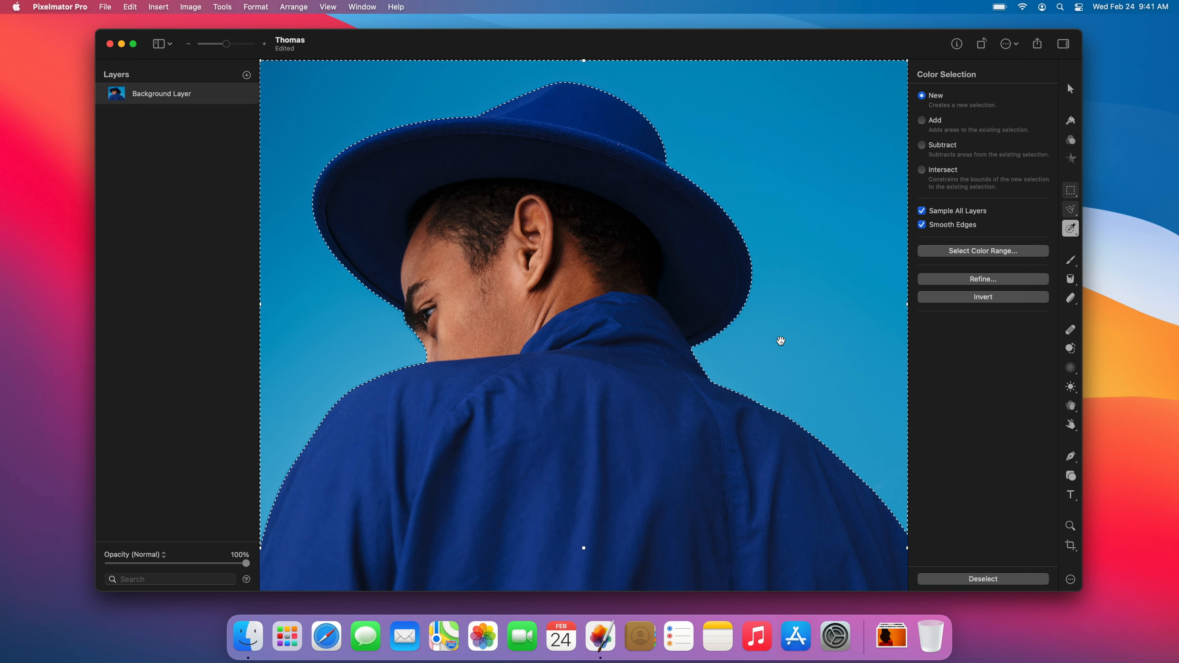
Invert the selection to cover the man and try several Favorites color adjustment presets on him.
left_click(1010, 297)
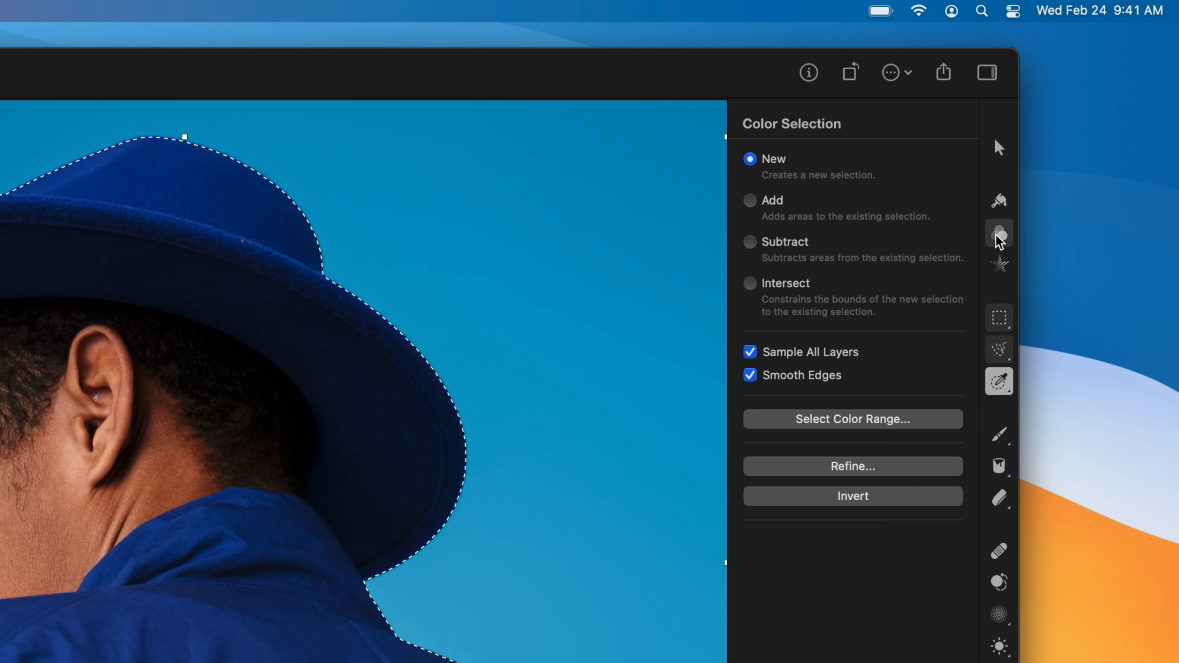
left_click(1070, 140)
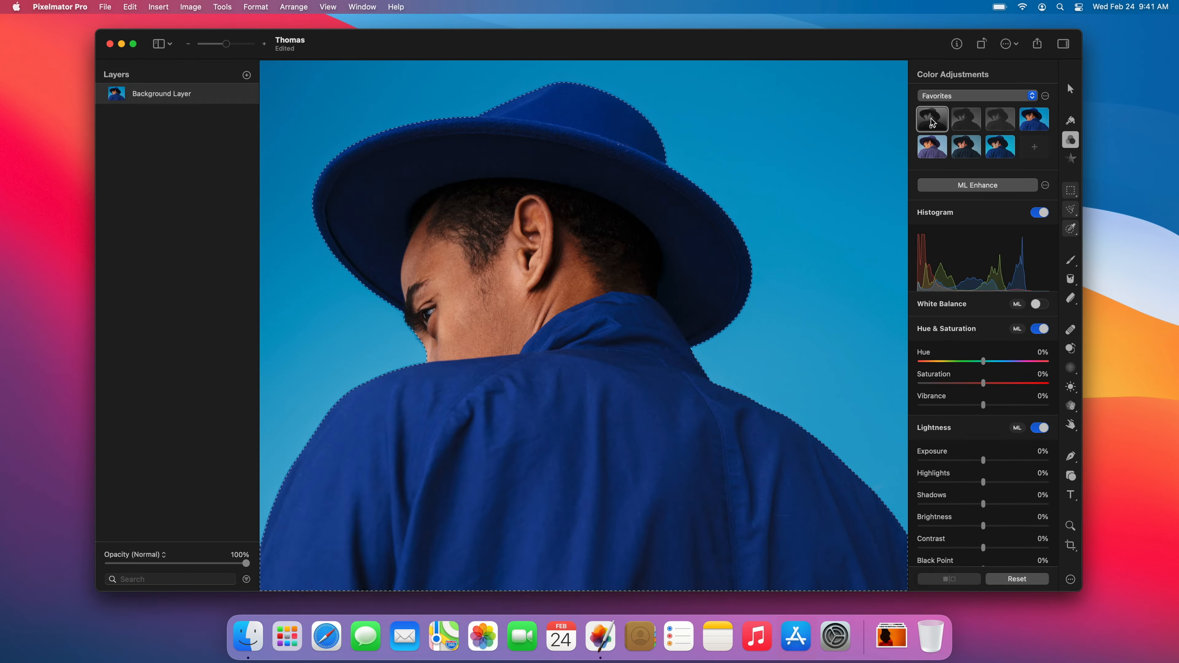
left_click(771, 205)
left_click(957, 140)
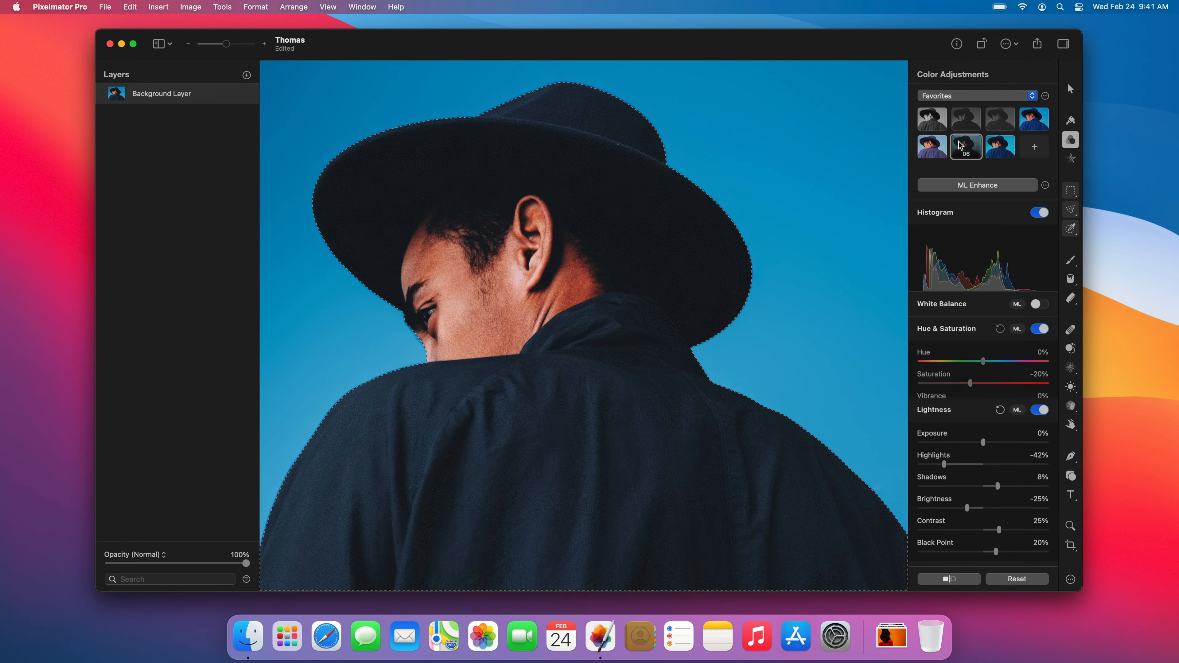
left_click(995, 150)
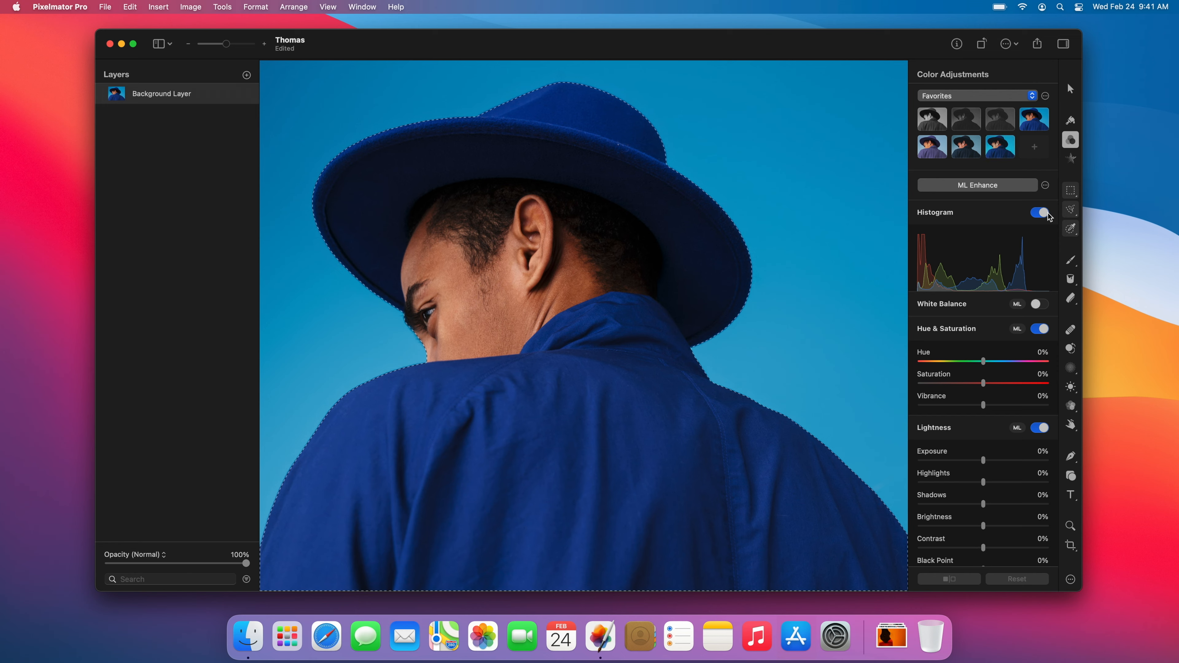
Deselect the man and duplicate the Background Layer.
left_click(1070, 228)
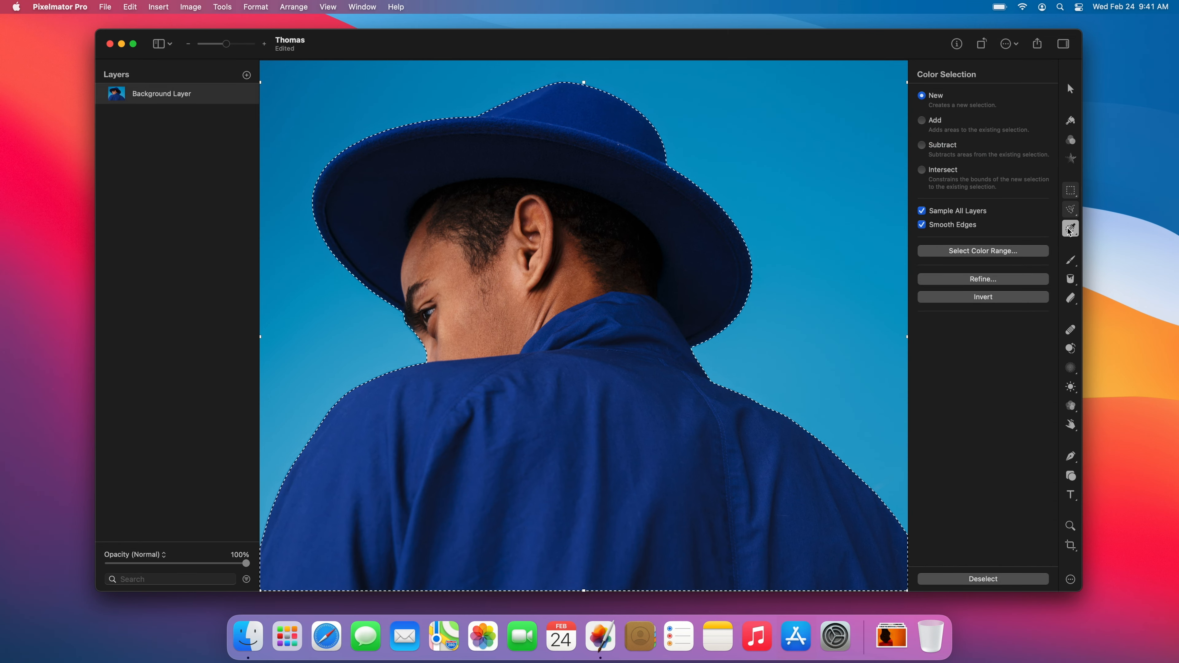
left_click(1003, 580)
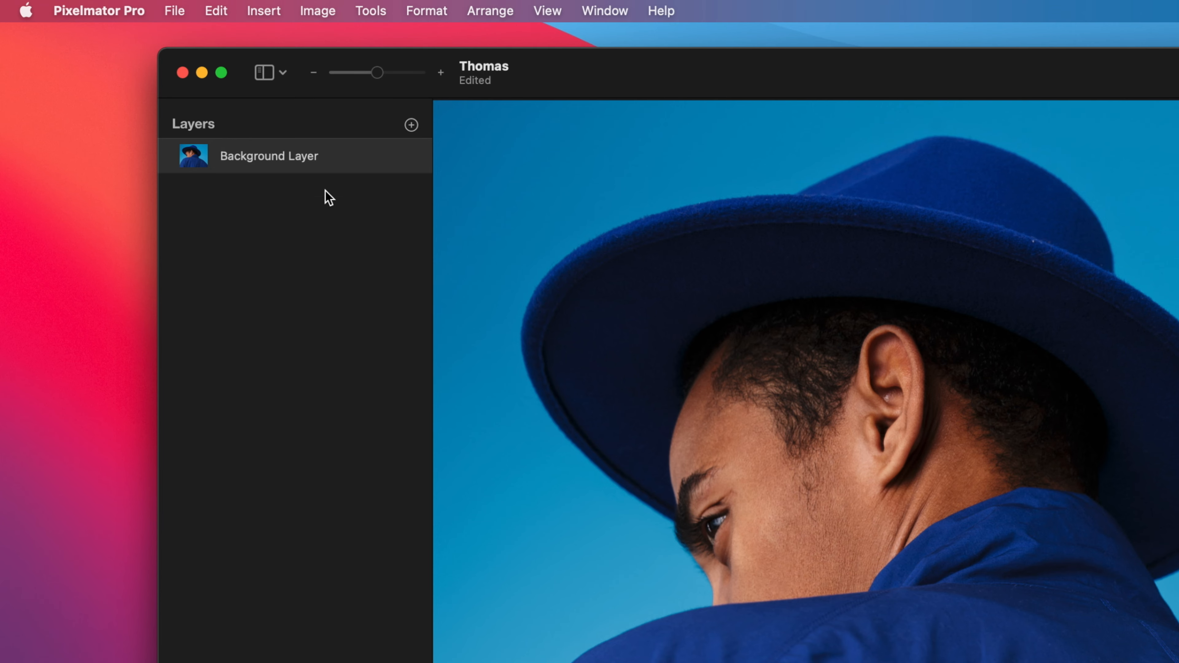
right_click(190, 93)
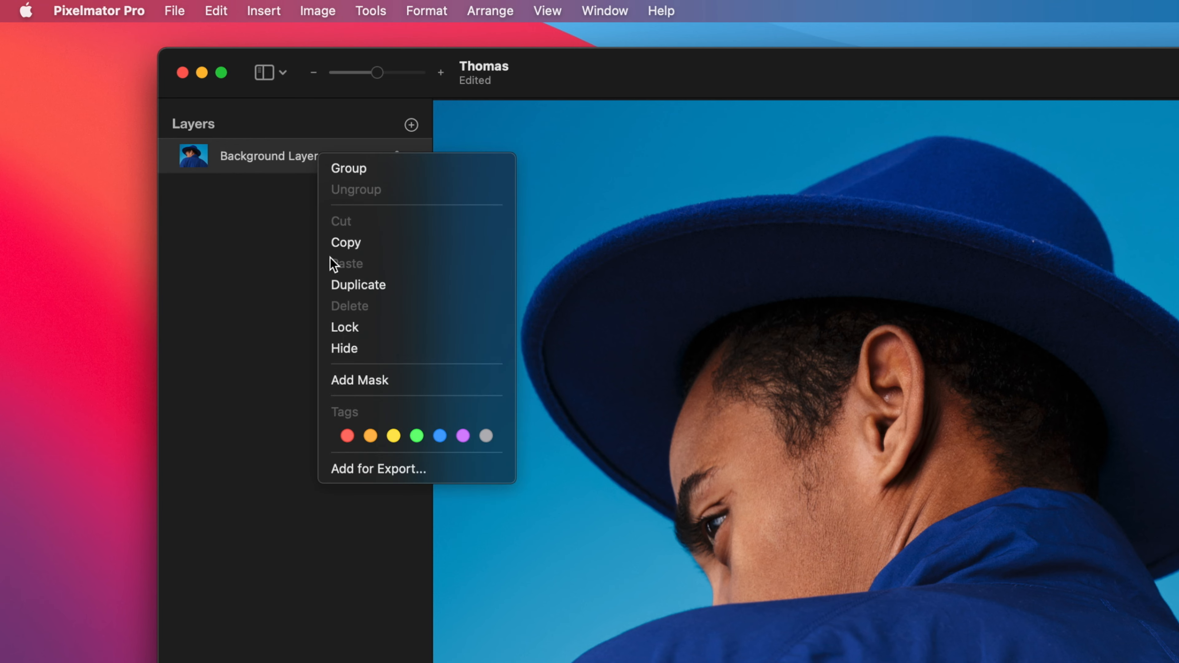
left_click(333, 284)
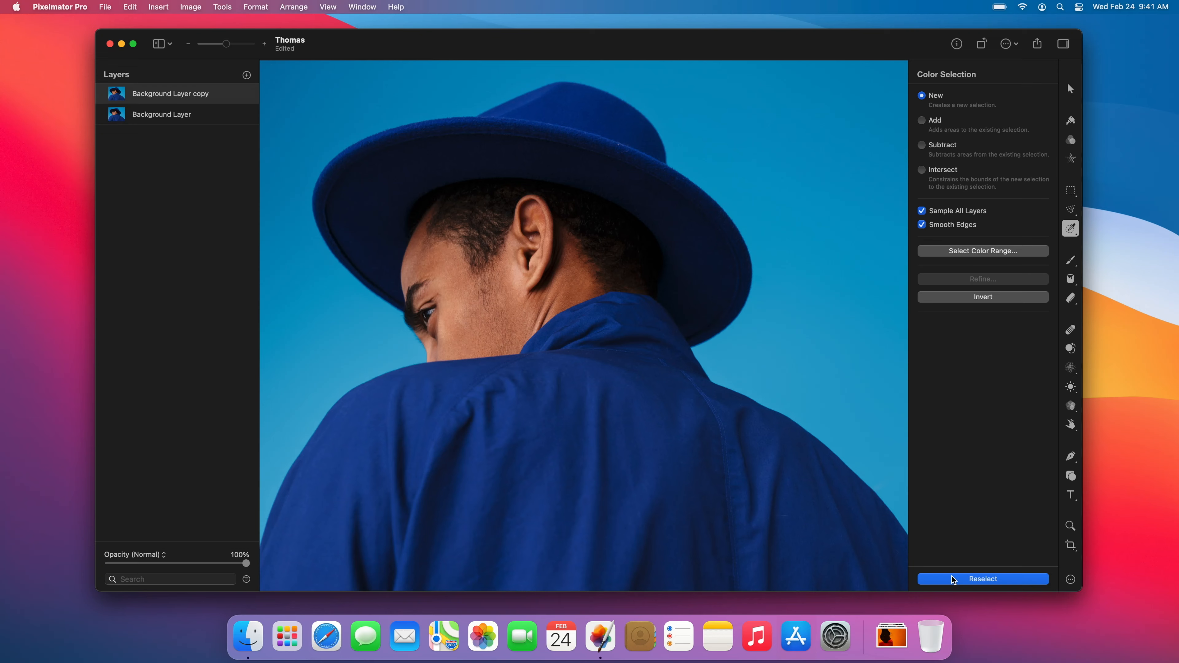
Reselect the man's outline and add it as a mask to the Background Layer copy.
left_click(934, 598)
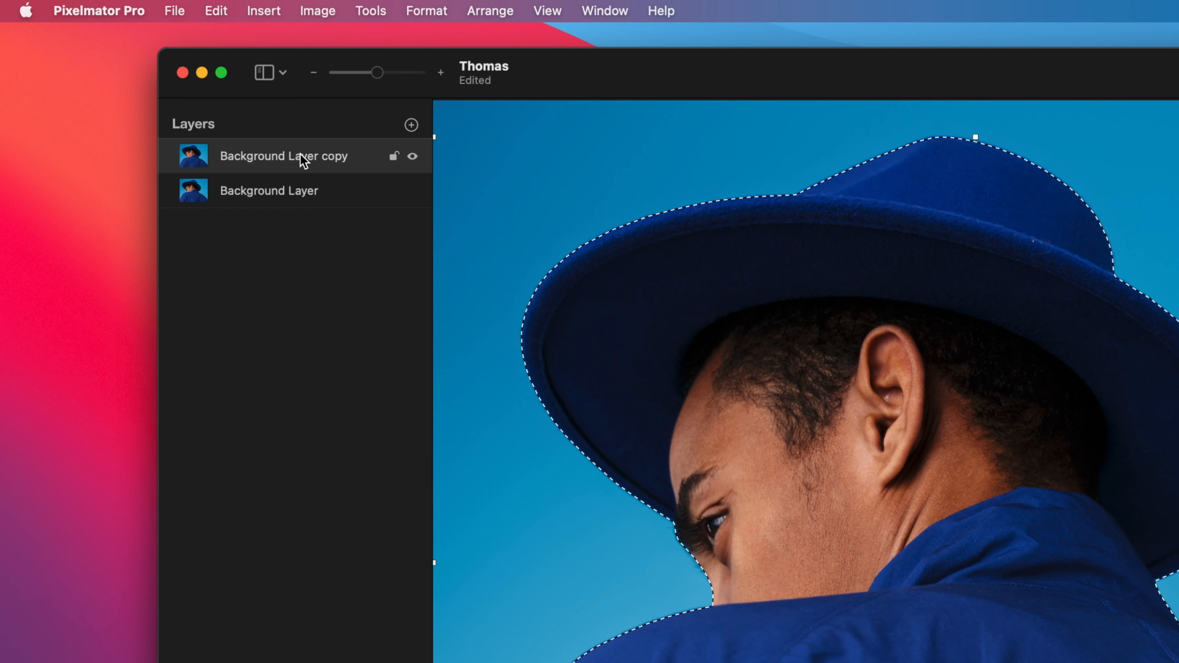
right_click(302, 160)
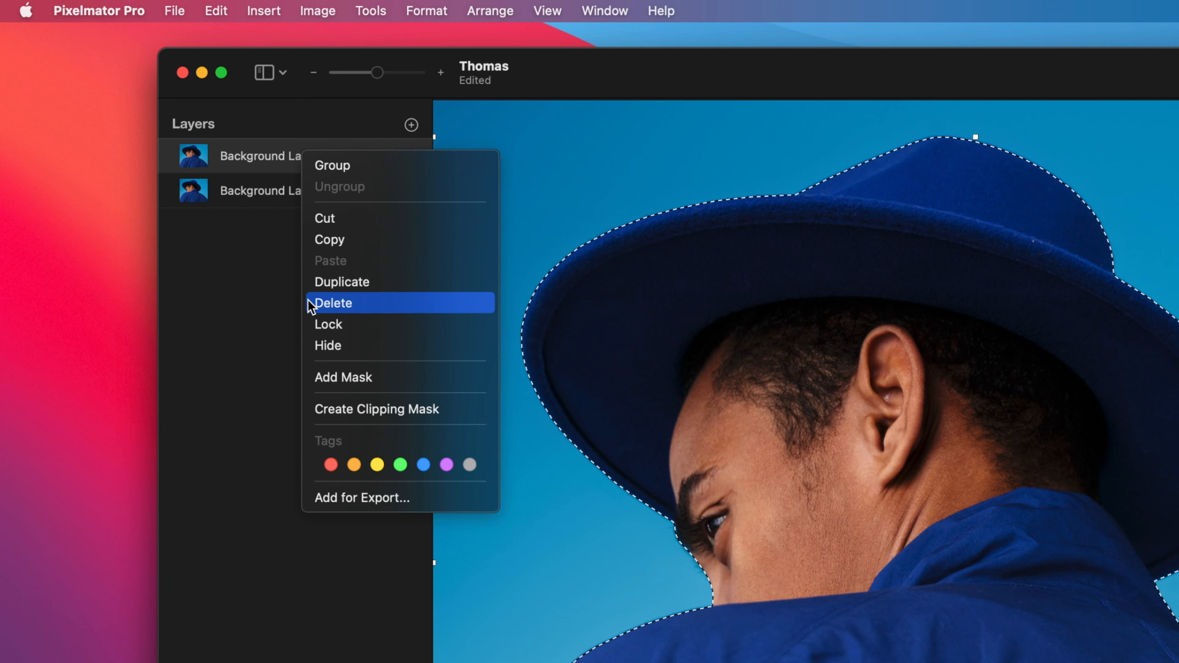
left_click(316, 377)
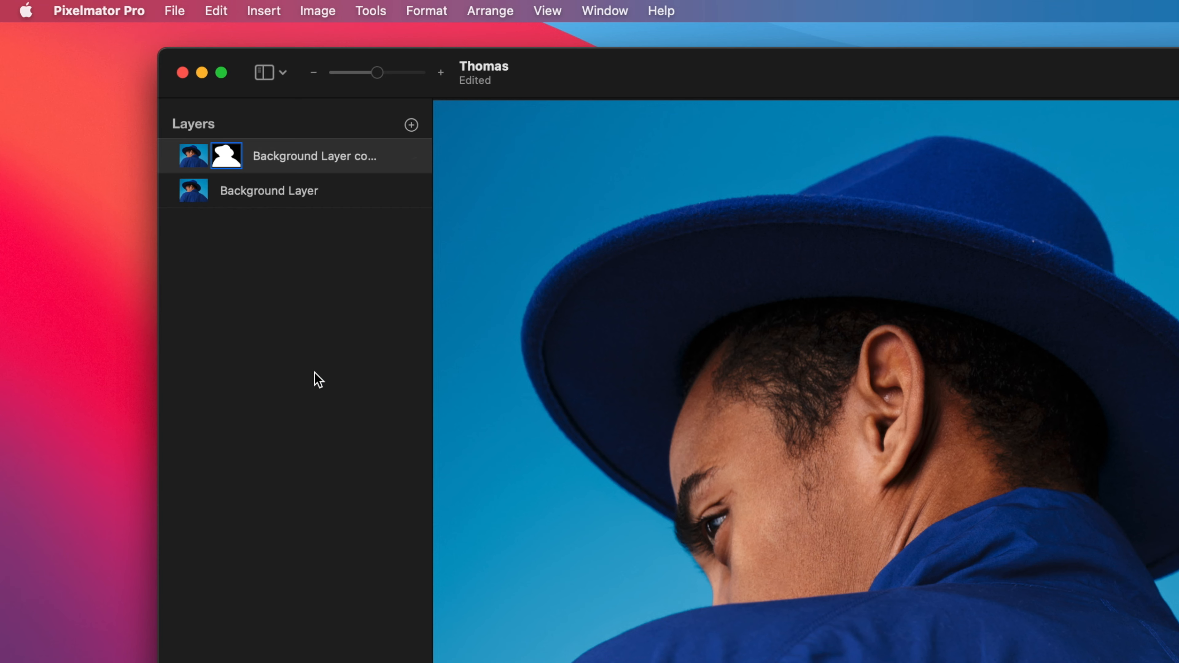
Apply different Favorites color adjustment presets to the masked copy's image, finishing with the seventh preset.
left_click(190, 154)
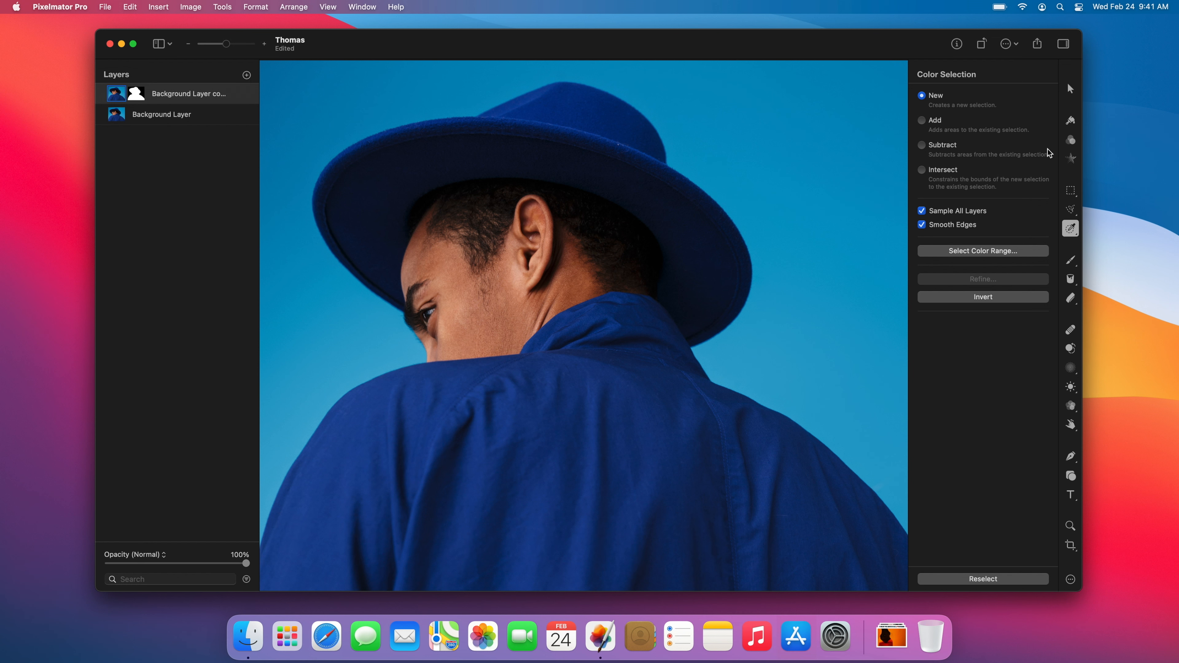
left_click(1071, 140)
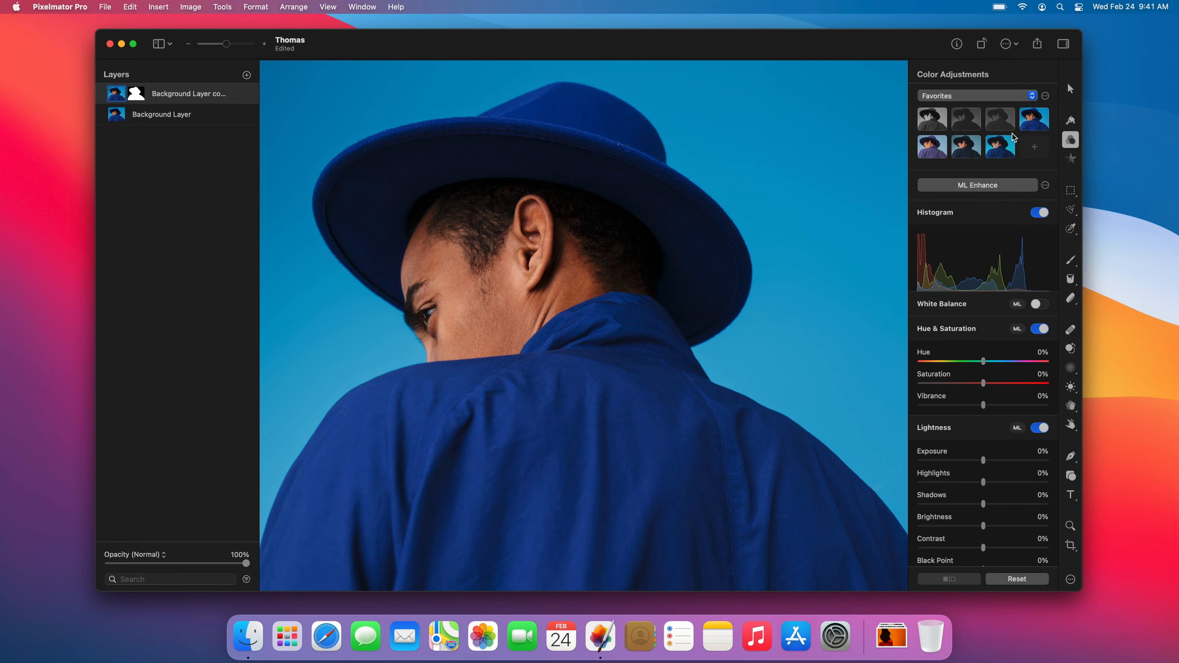
left_click(932, 119)
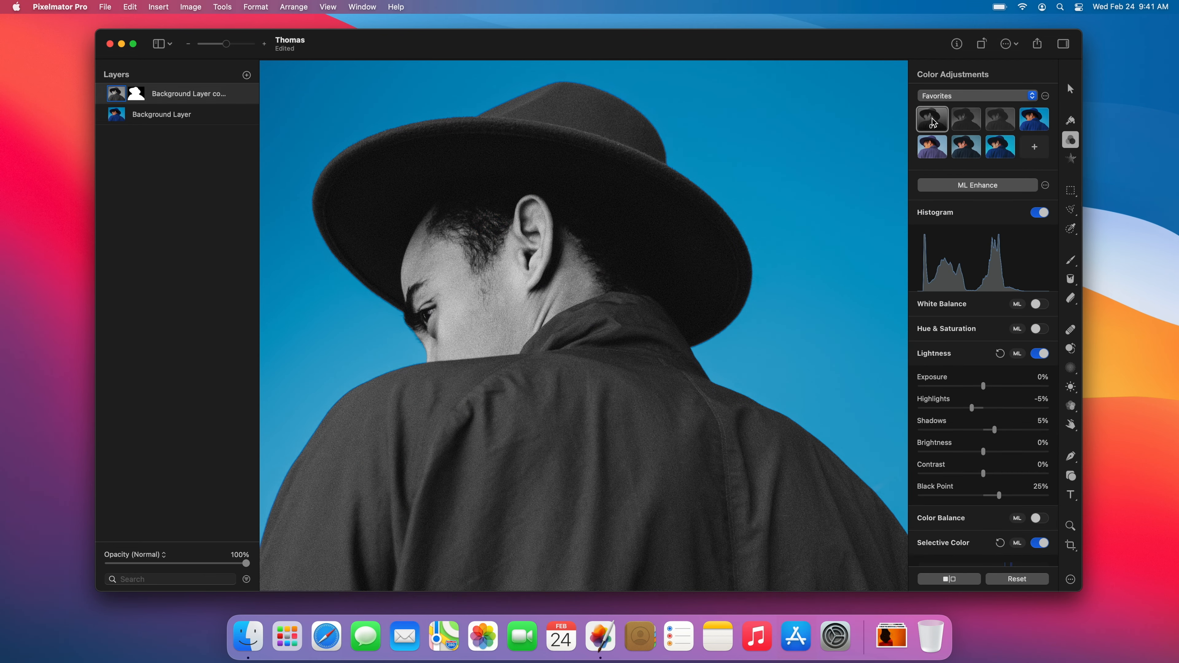
left_click(933, 147)
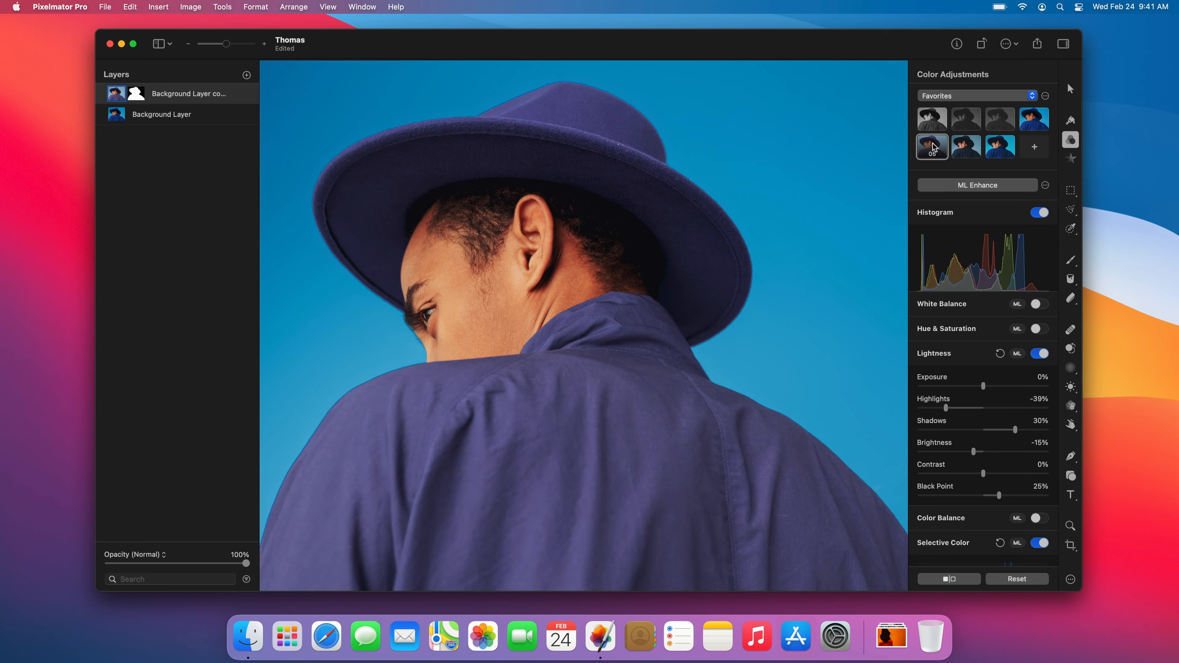
left_click(996, 148)
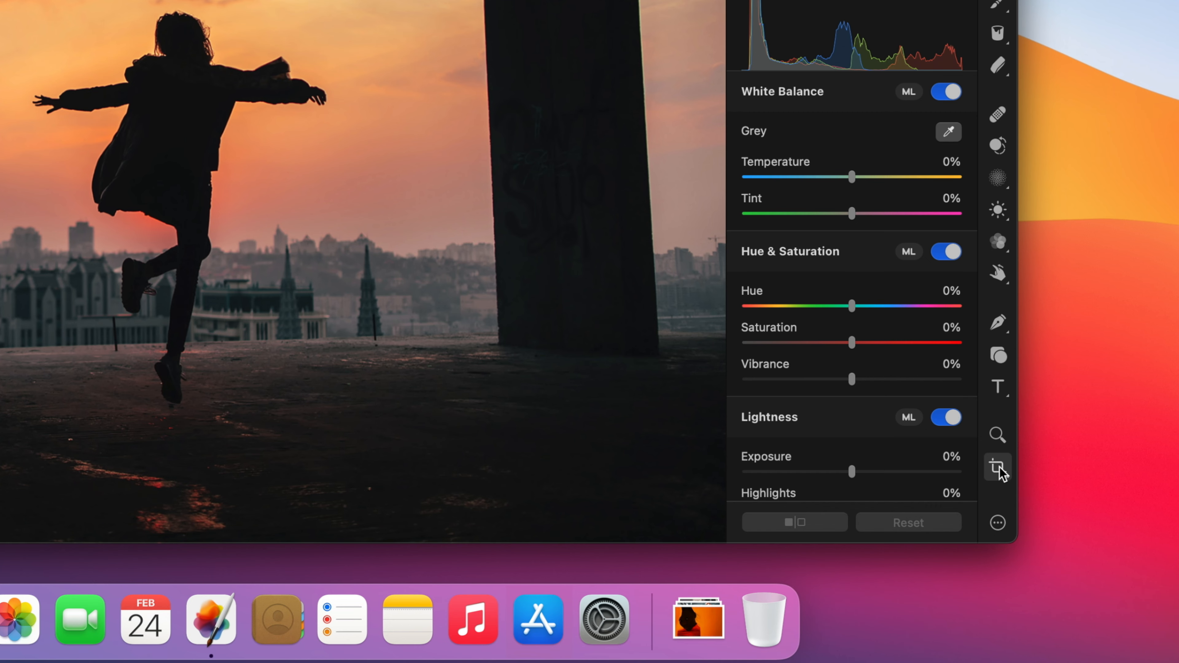
Crop the City image to a 9:16 ratio around the silhouetted figure, using the Hide mode.
left_click(1072, 546)
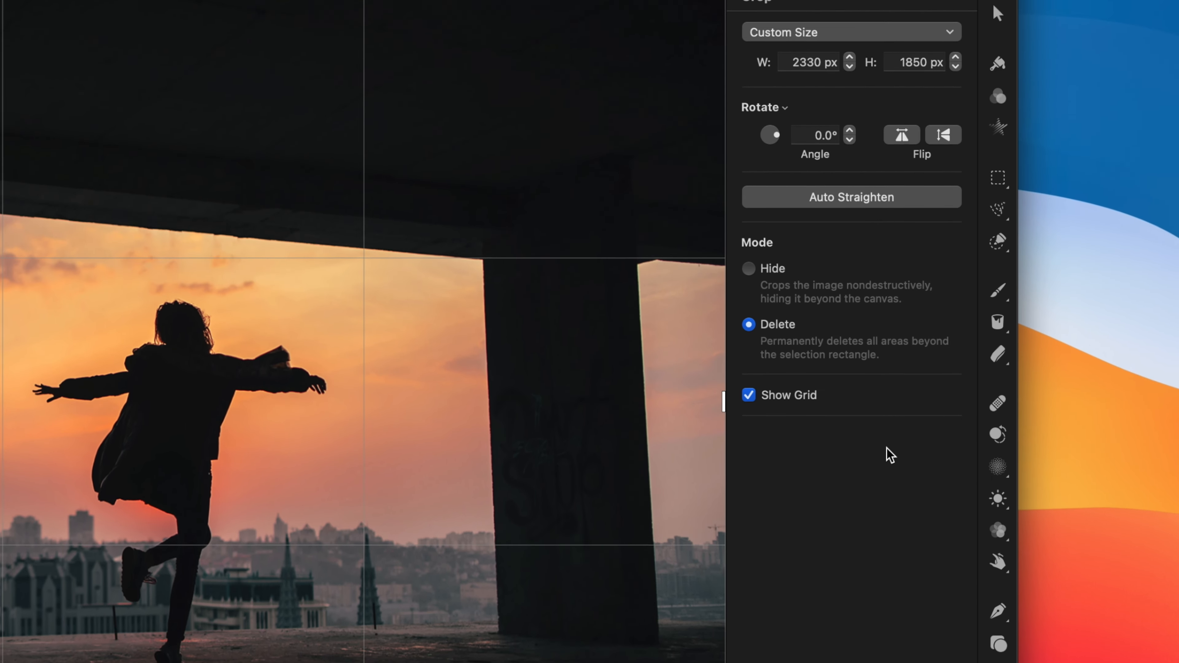
left_click(871, 36)
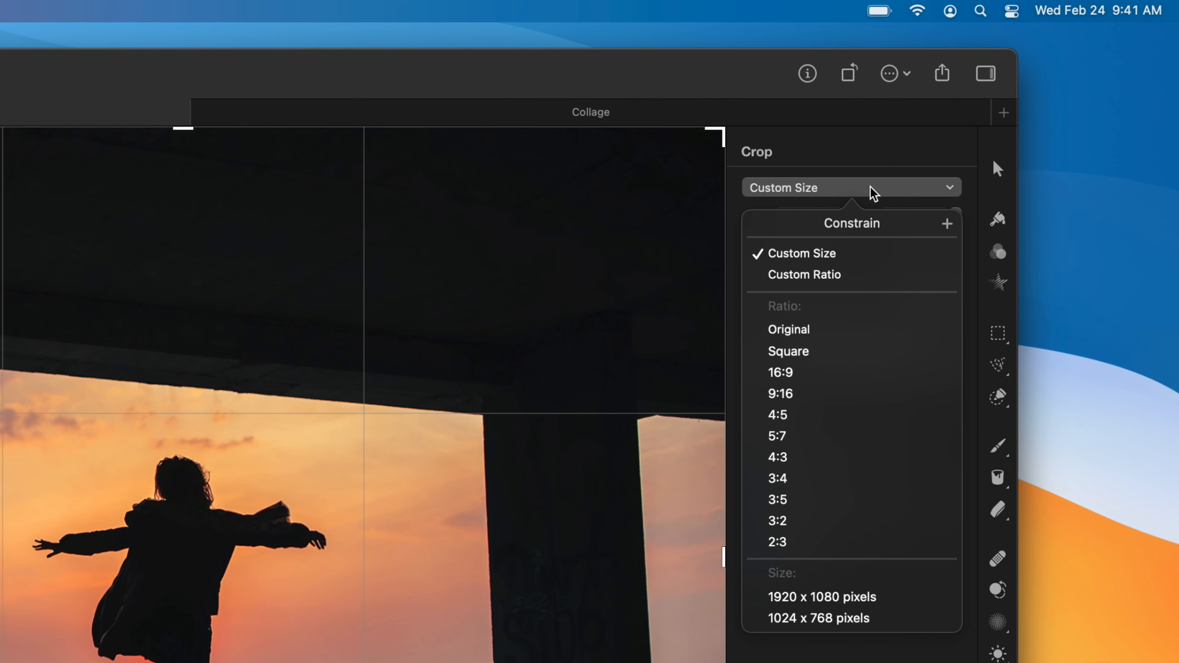
left_click(859, 393)
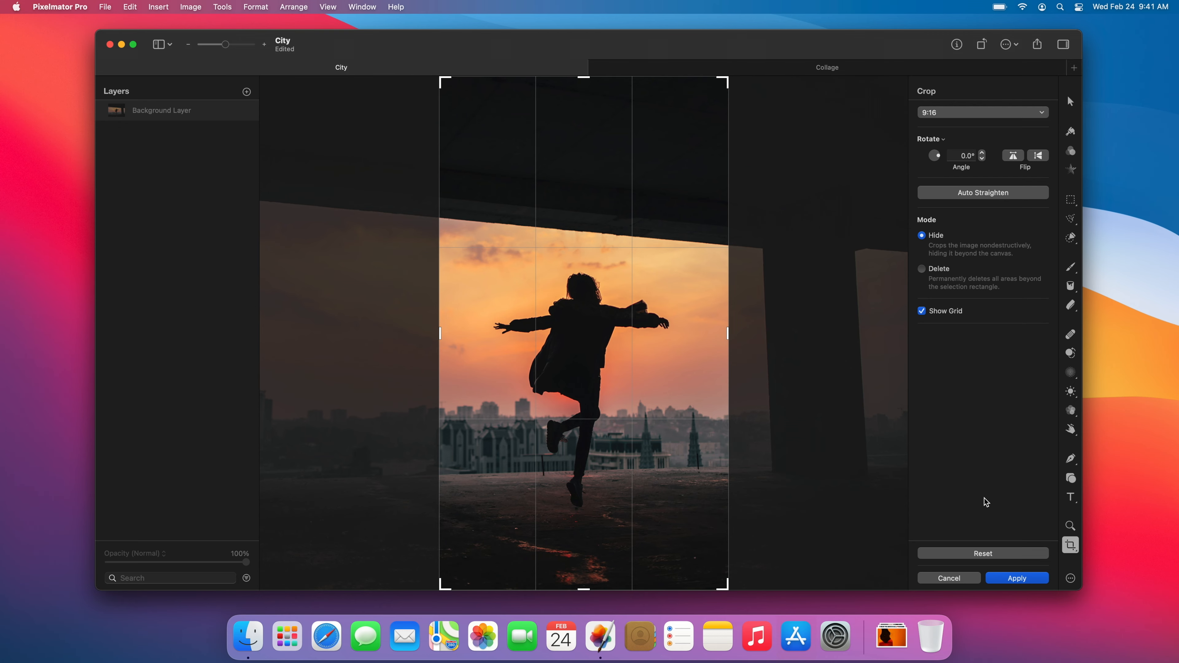
left_click(1011, 577)
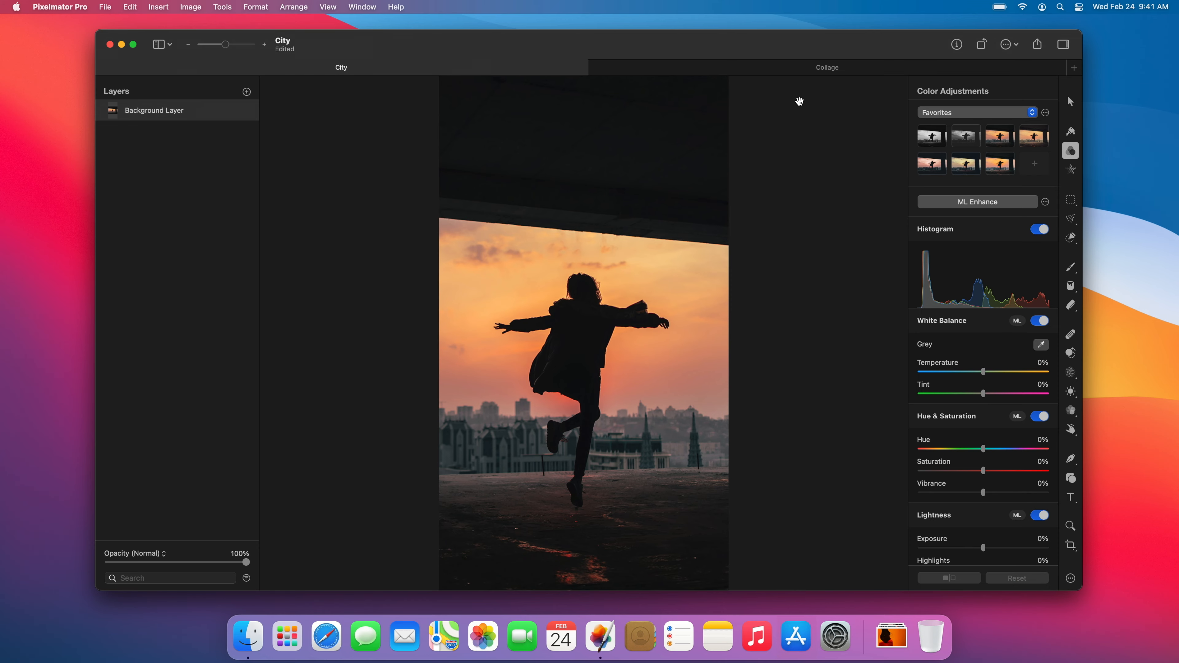
In the Collage document, make a rectangular selection of about 473 × 698 px around the figure on the Silhouette layer.
left_click(785, 71)
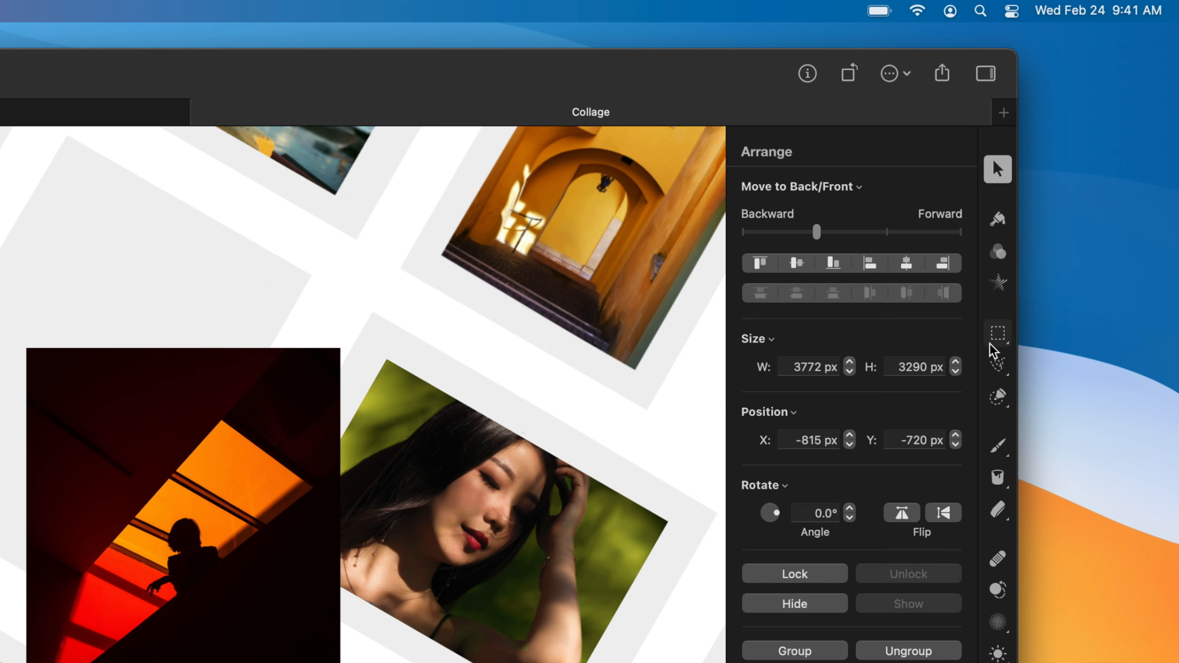
left_click(1071, 200)
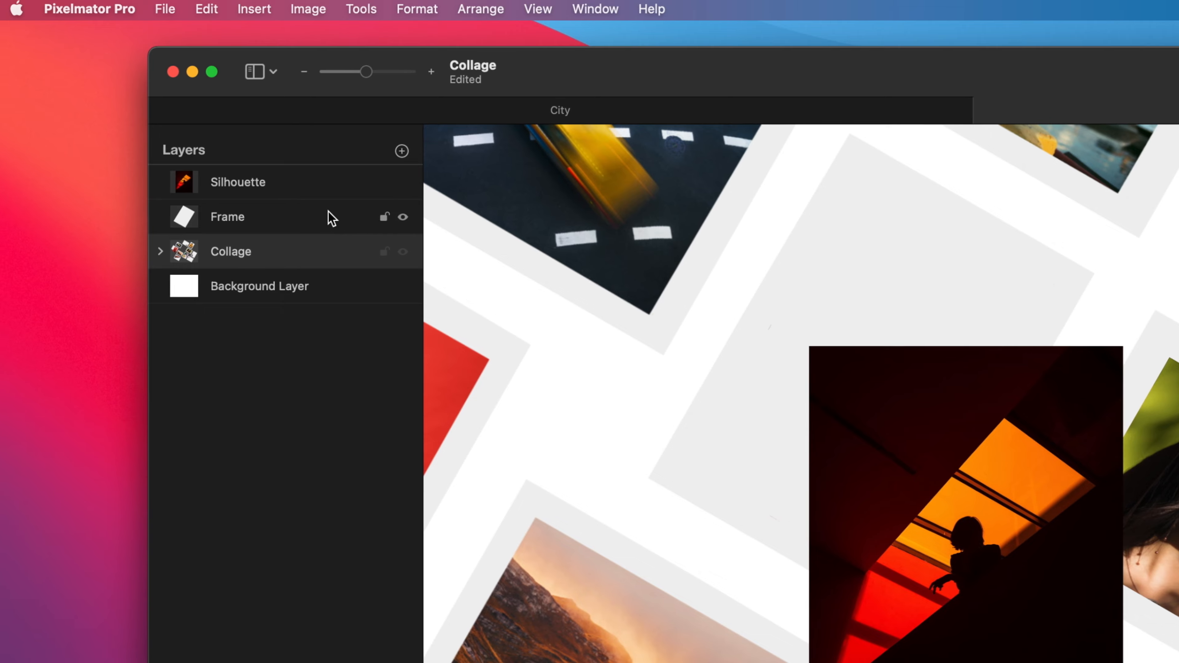
left_click(243, 189)
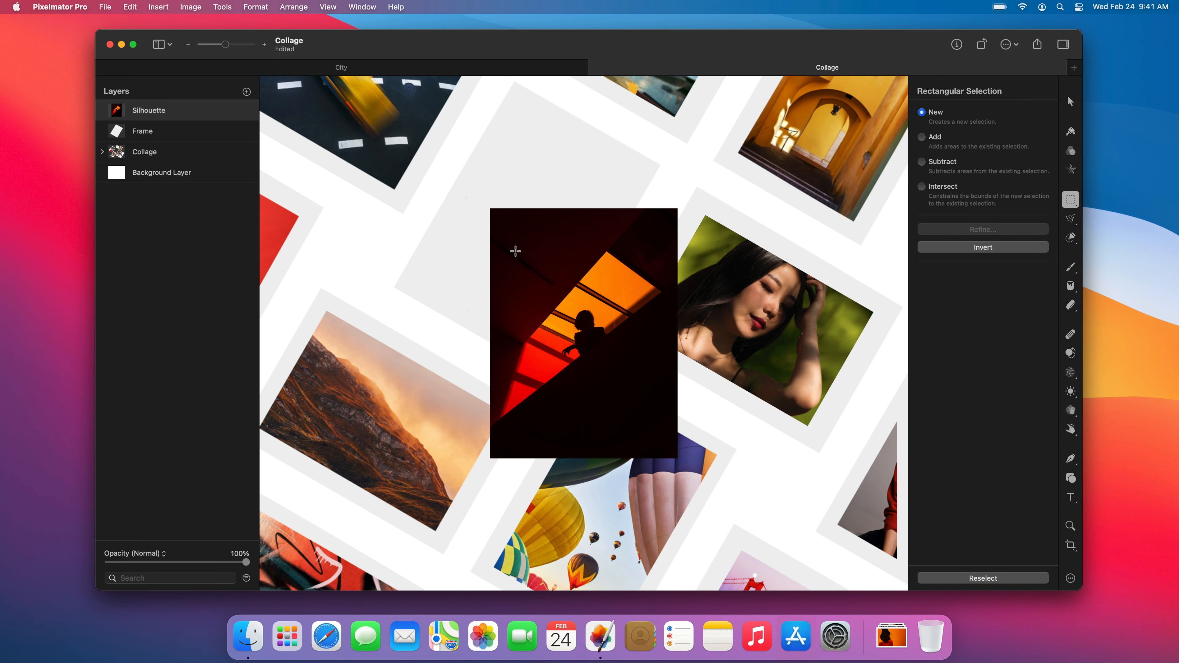
left_click_drag(513, 234, 645, 430)
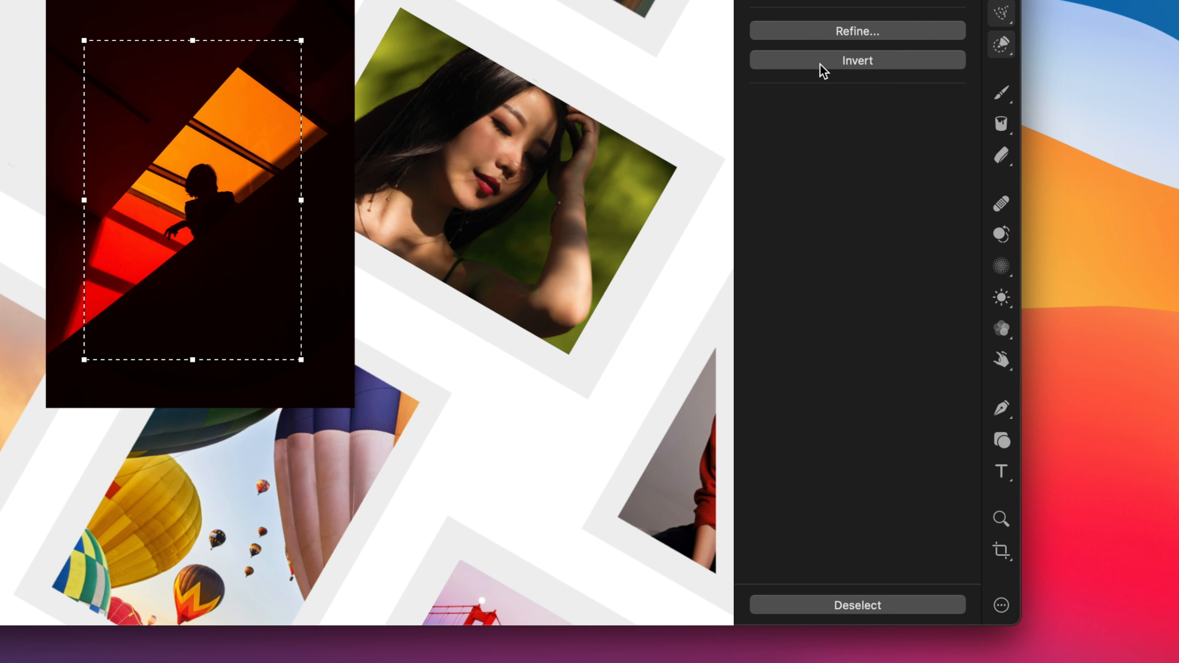
Invert the rectangular selection, delete the Silhouette layer's outer edges, and deselect.
left_click(823, 70)
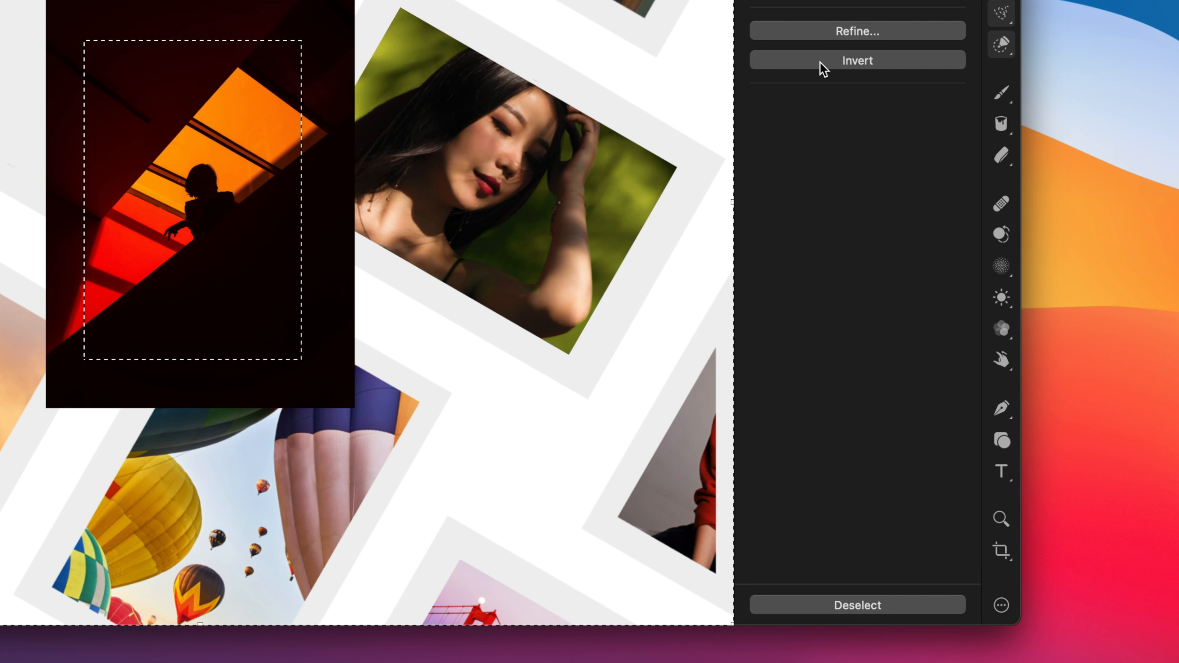
key("Delete")
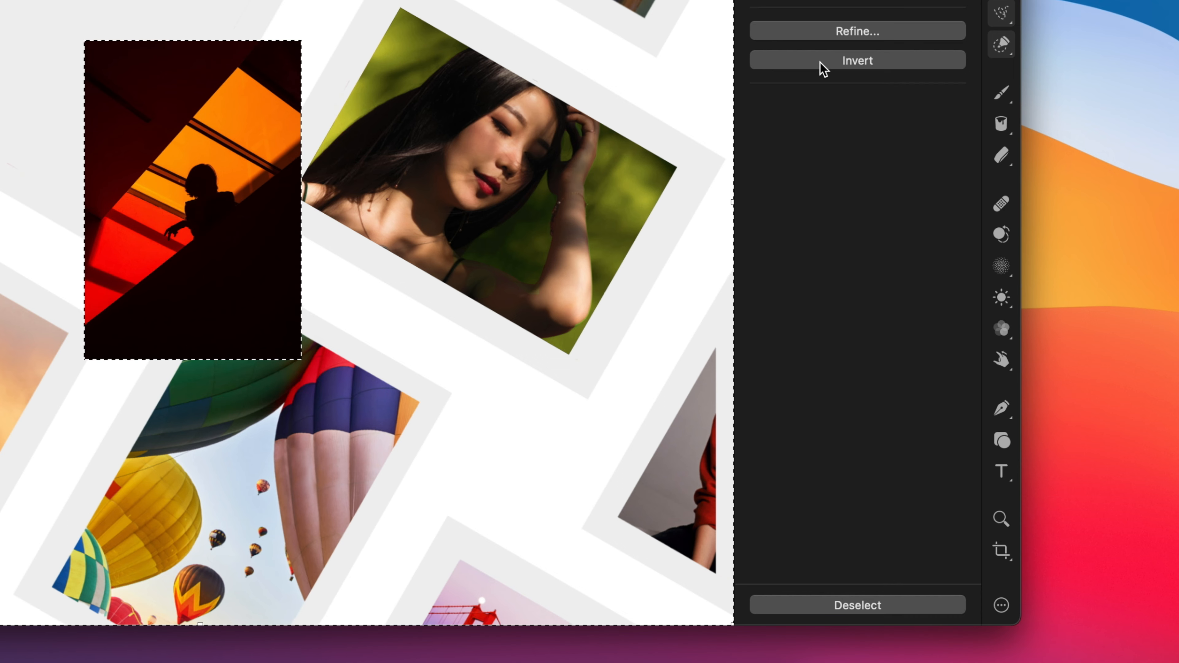
left_click(815, 607)
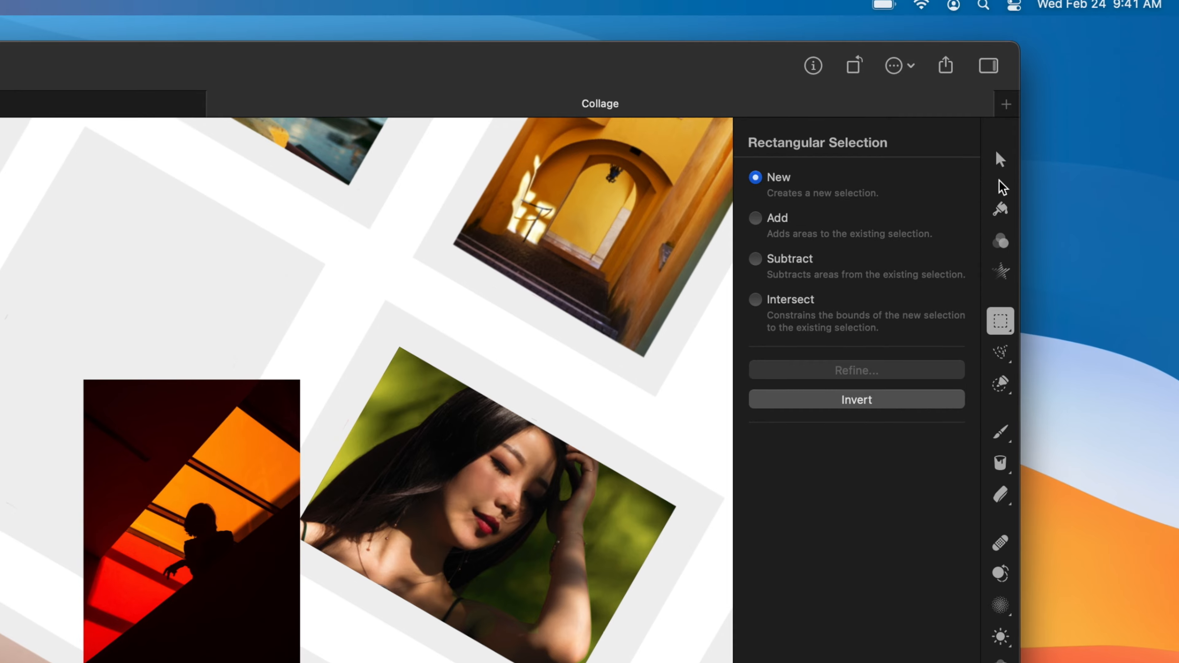
Rotate the Silhouette layer to 330° and move it into the empty grey frame.
left_click(1001, 157)
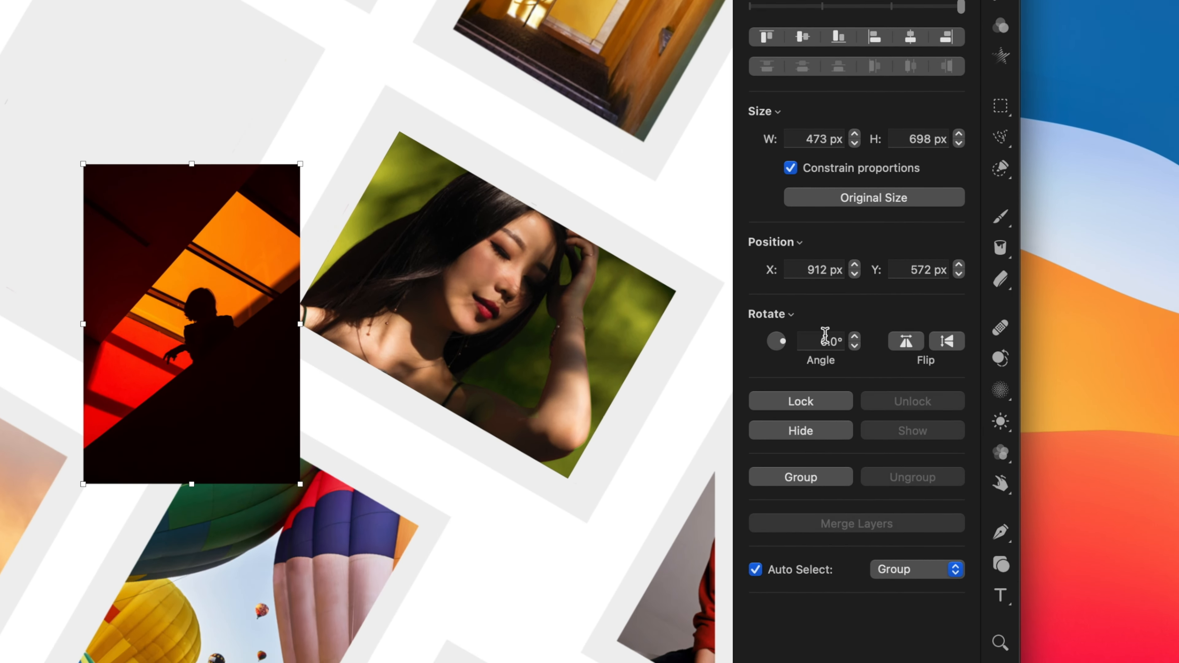
left_click(826, 457)
type("33")
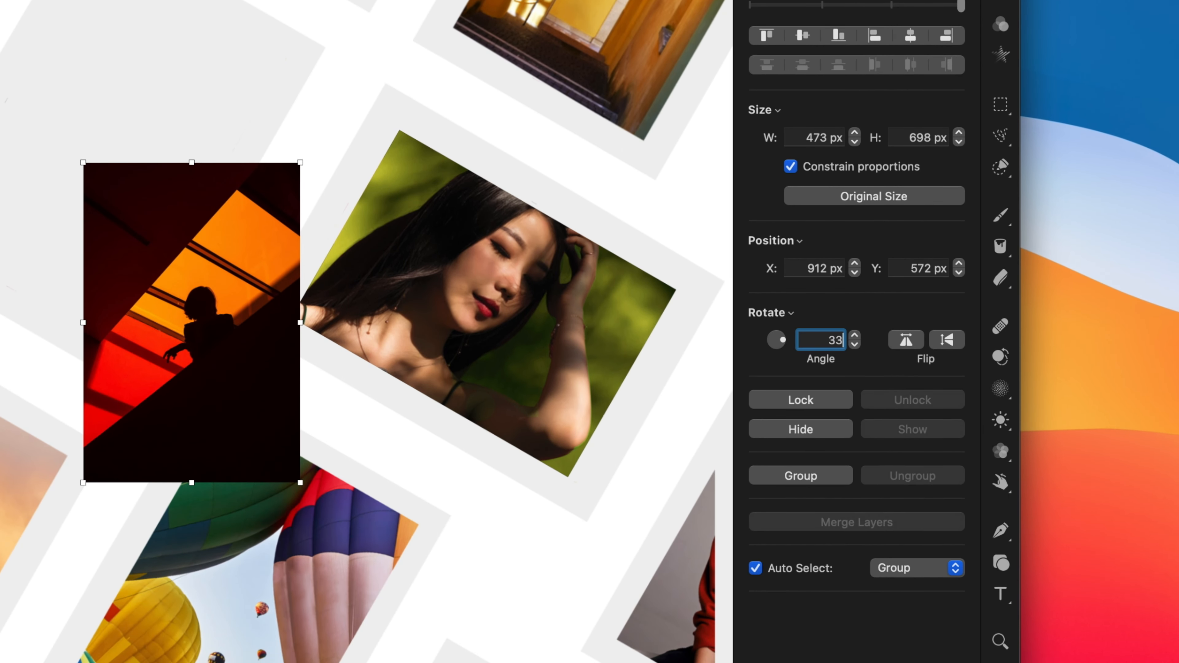
type("0")
key("Return")
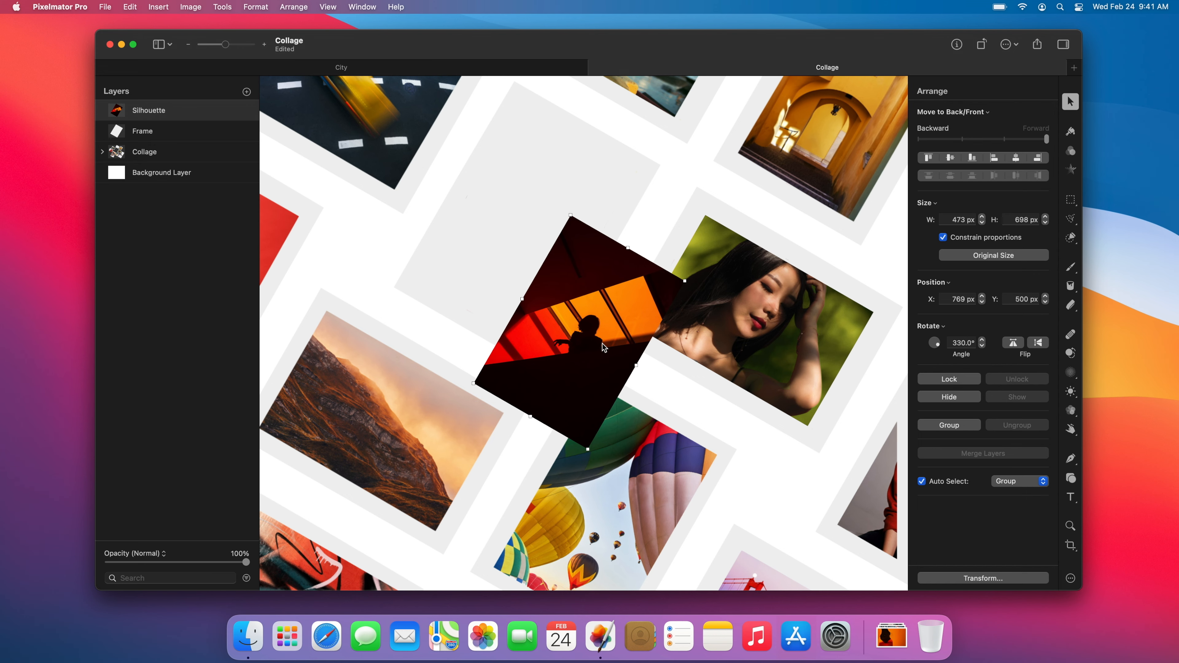
left_click_drag(602, 344, 552, 237)
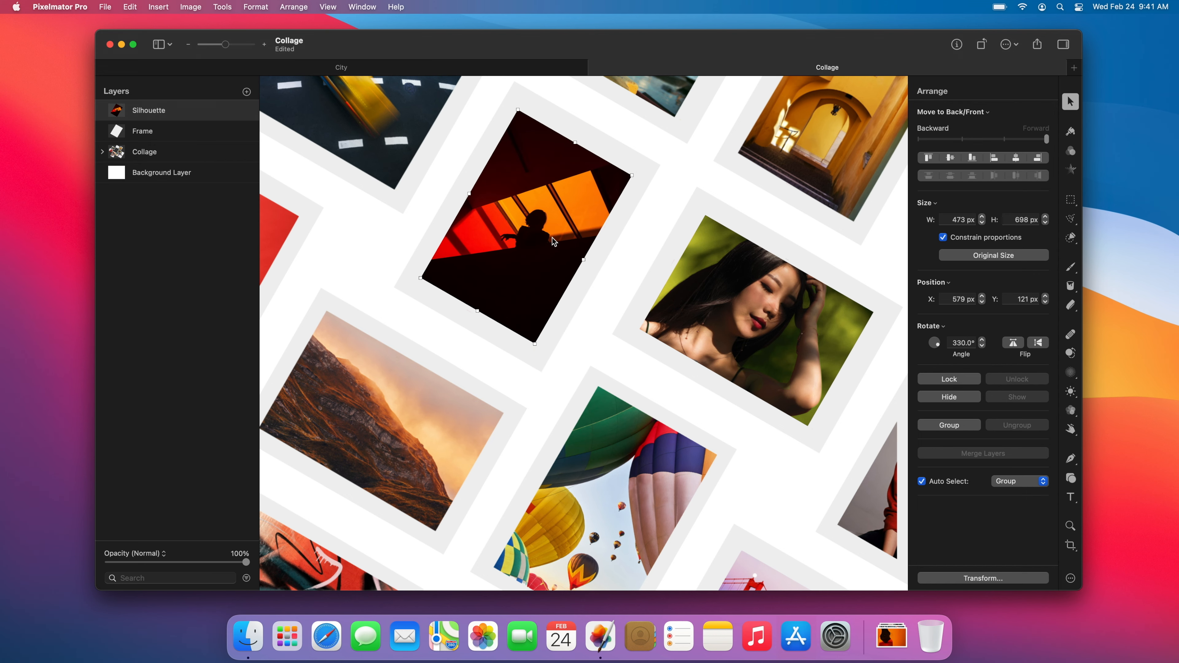
left_click(644, 246)
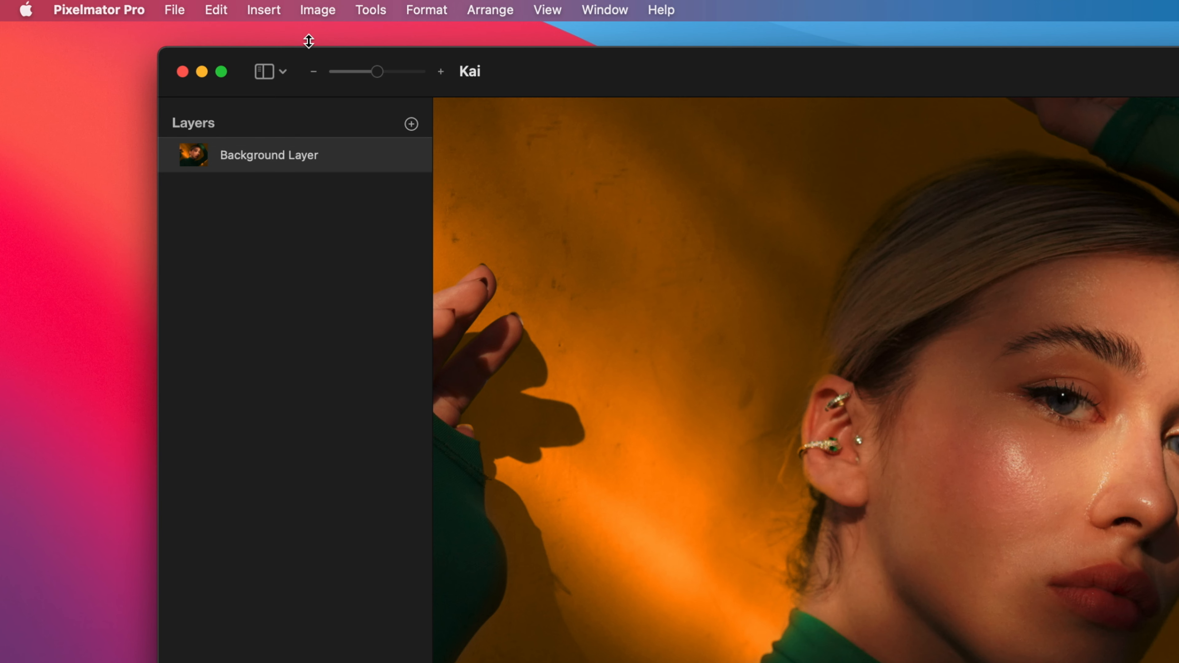
Set the image size width of the portrait of the woman in green to 3000 pixels, scaled proportionally.
left_click(189, 8)
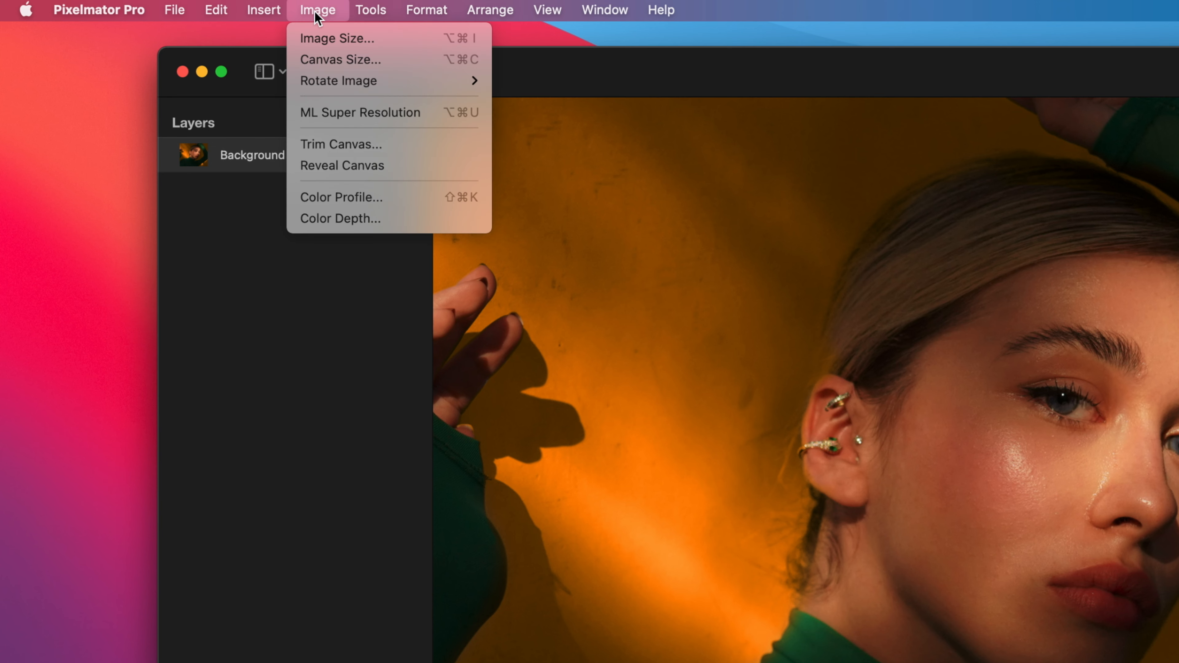
left_click(318, 37)
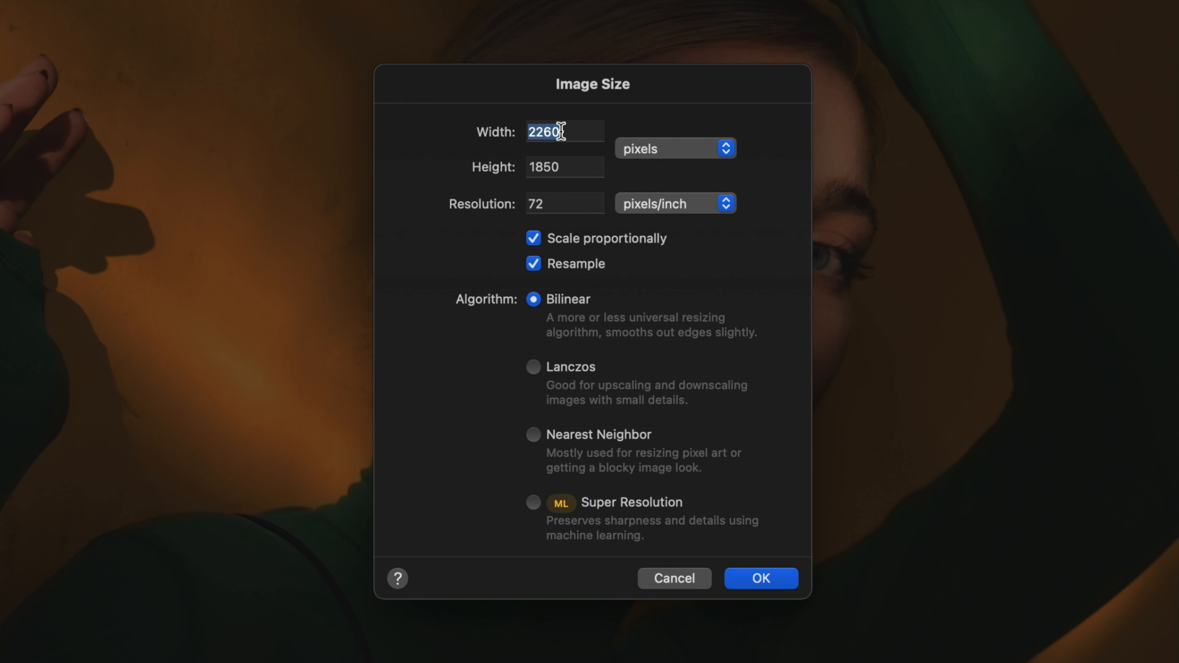
type("3000")
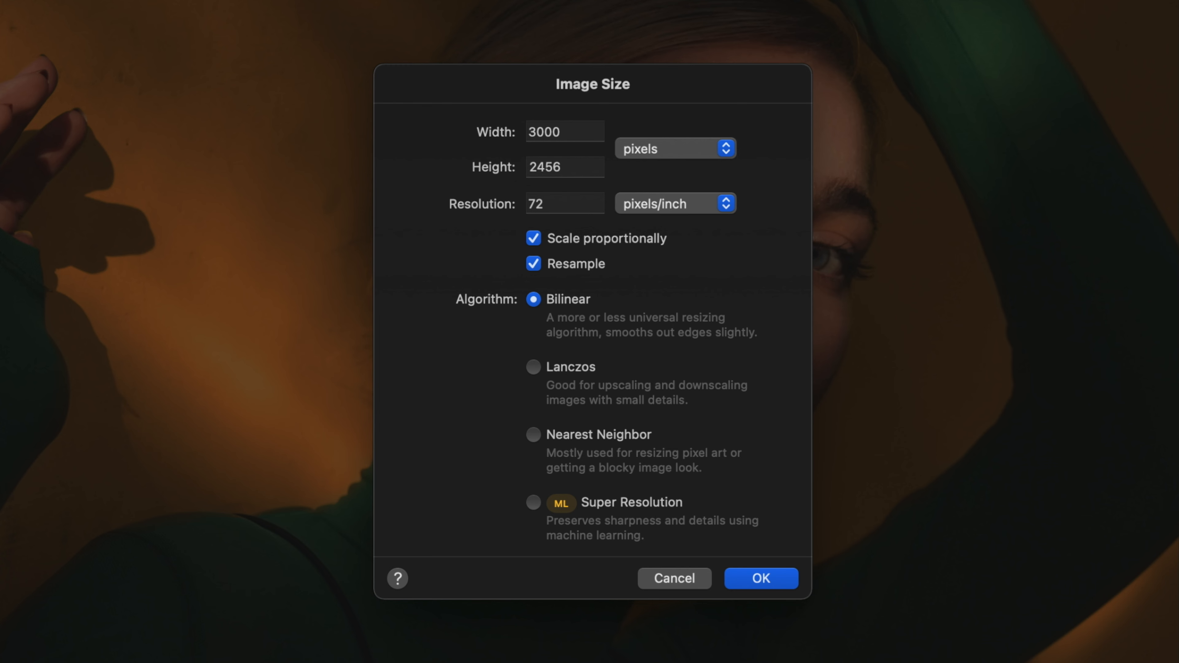